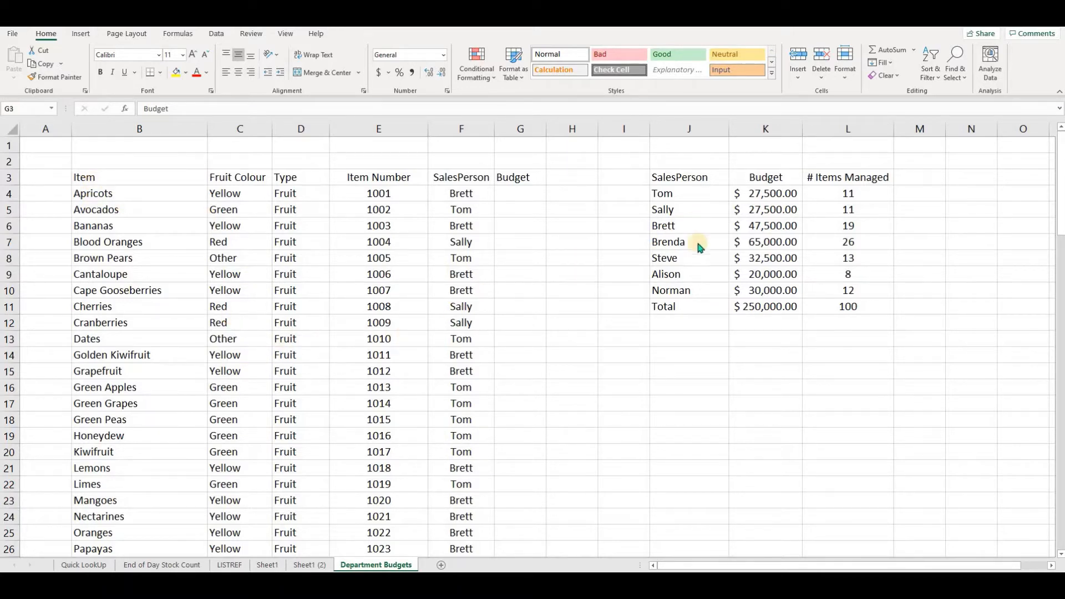
# - Examine the salesperson budget table next to the item list and the empty Budget column
pyautogui.click(677, 177)
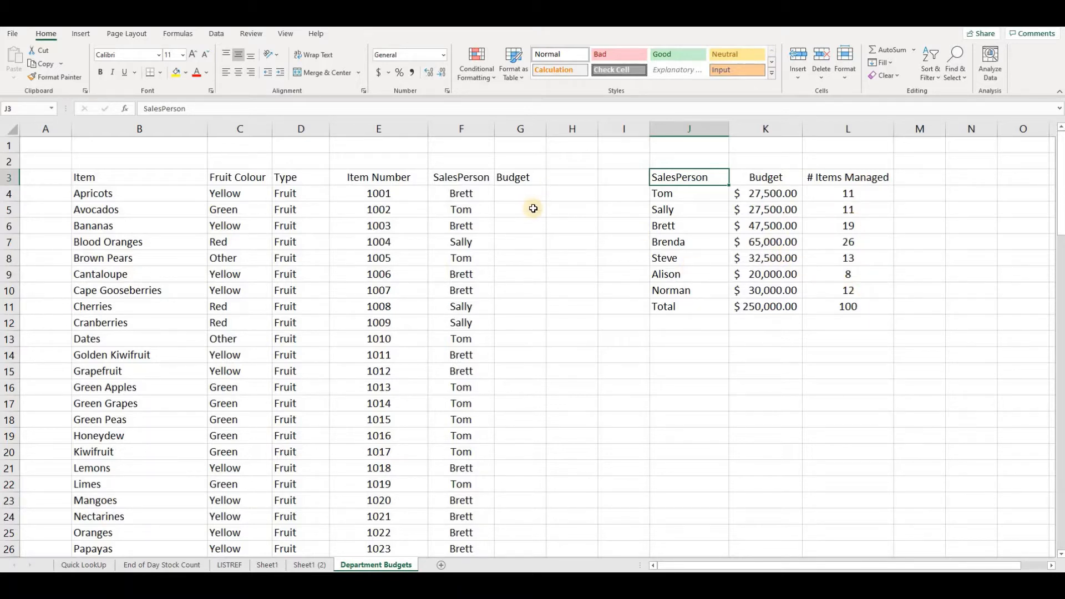
pyautogui.click(517, 193)
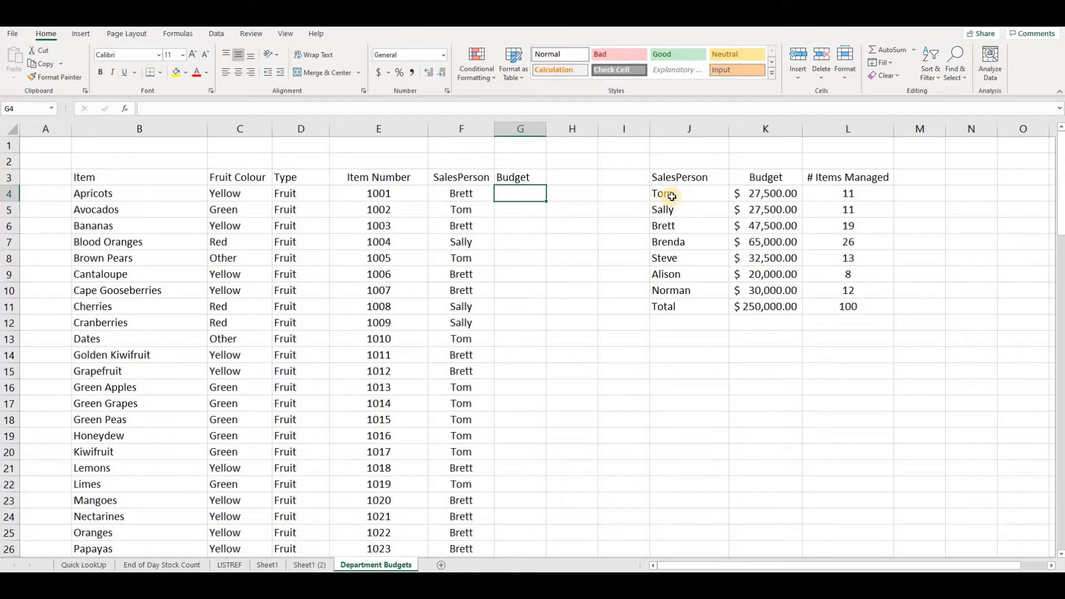
pyautogui.moveTo(671, 194); pyautogui.dragTo(751, 289)
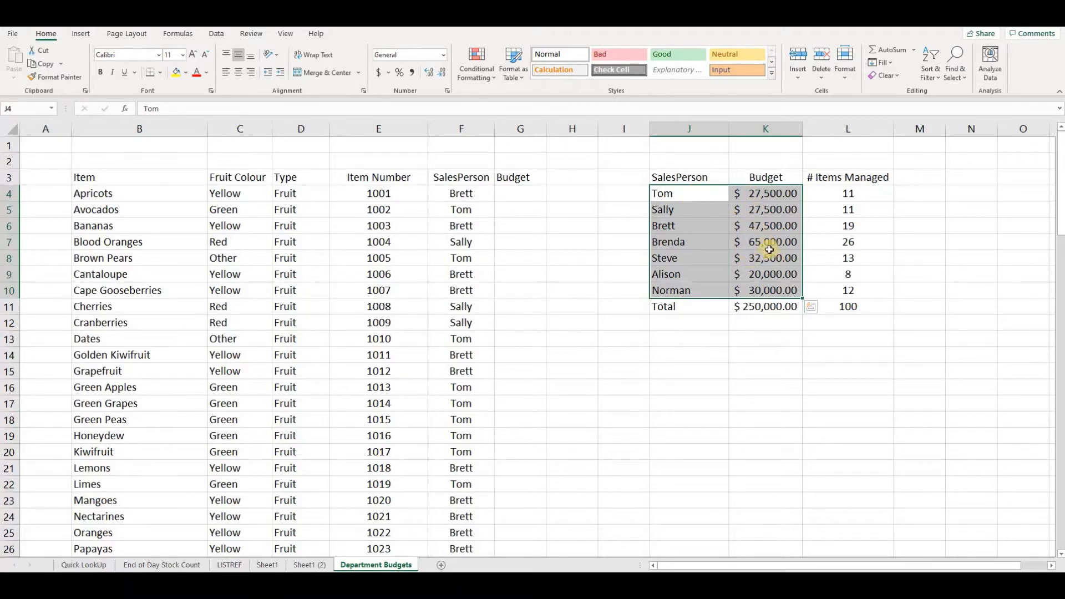
pyautogui.click(678, 199)
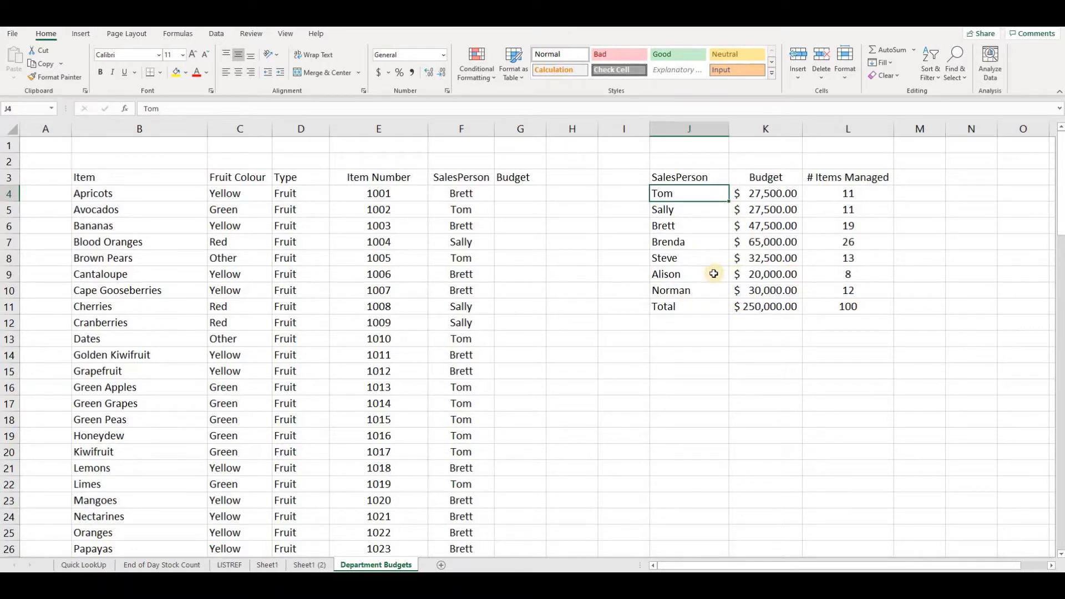
# - Clear the Total row beneath the salesperson budget table
pyautogui.click(648, 311)
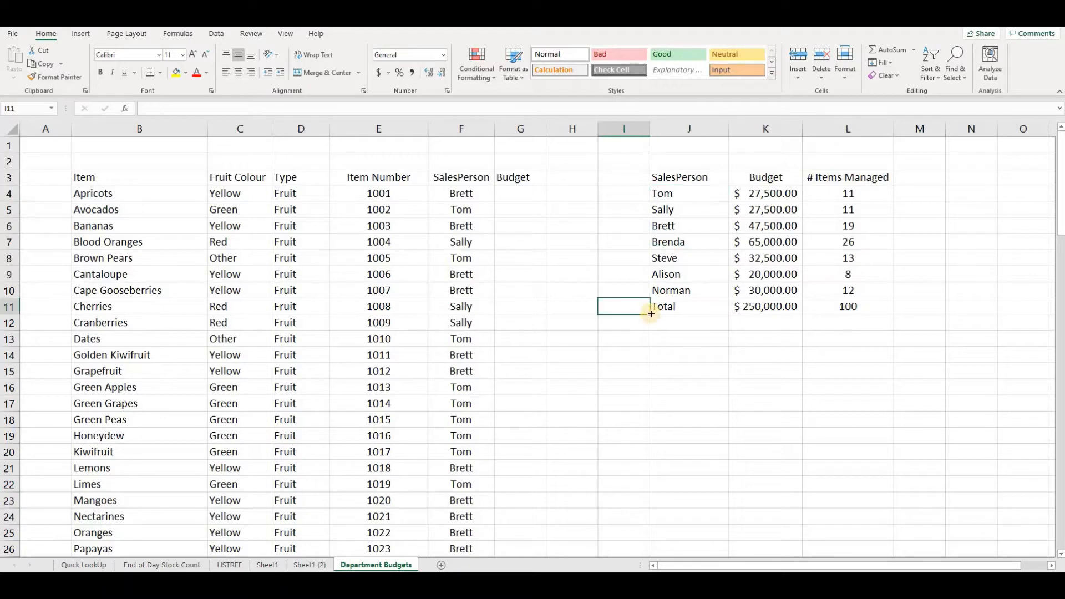
pyautogui.moveTo(649, 313); pyautogui.dragTo(885, 312)
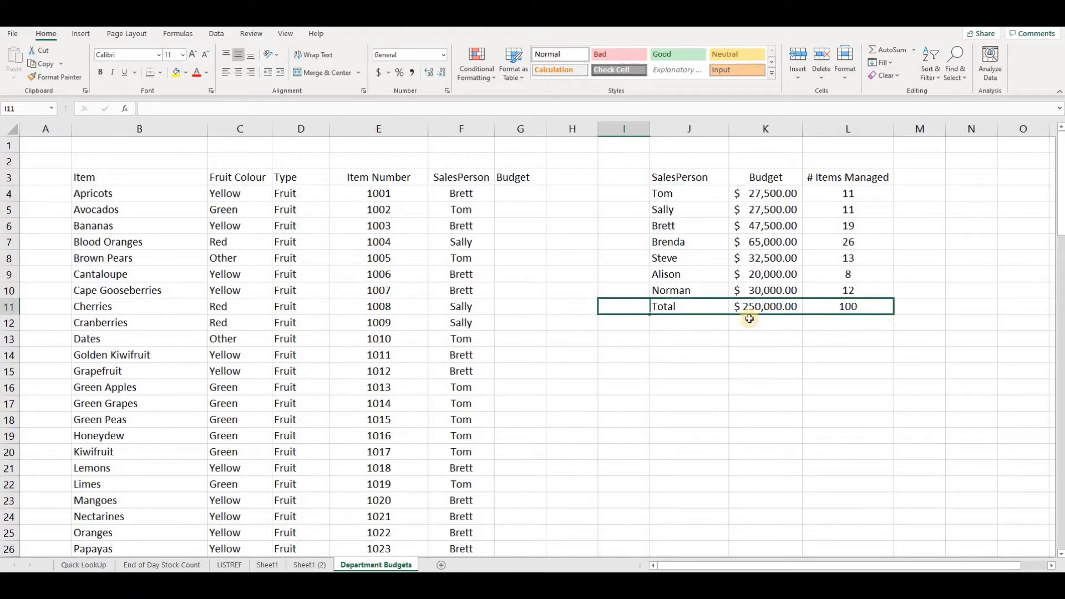
pyautogui.click(676, 180)
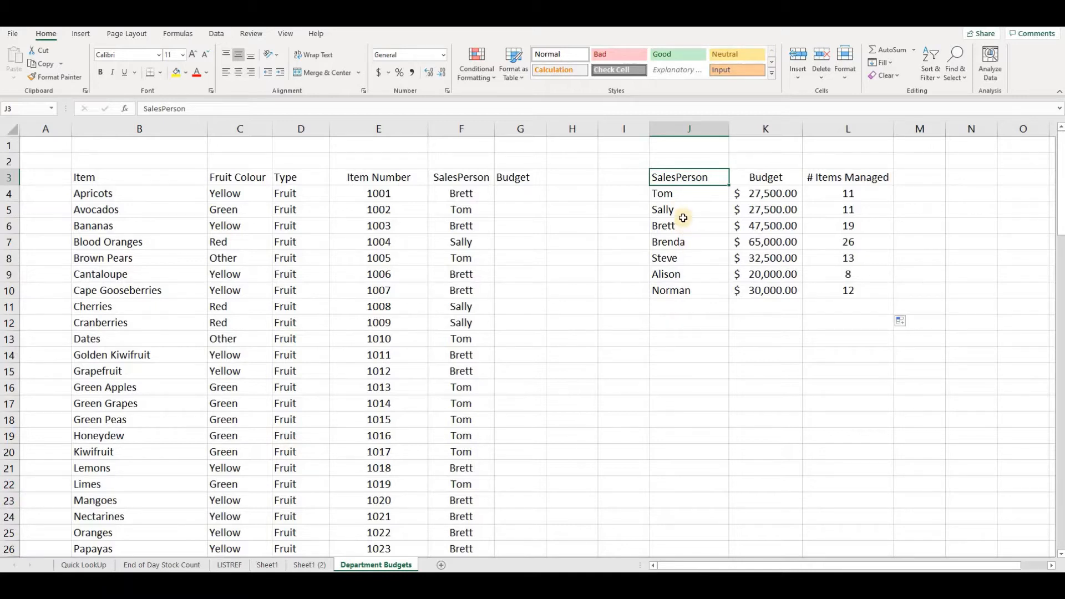
pyautogui.moveTo(672, 179); pyautogui.dragTo(858, 191)
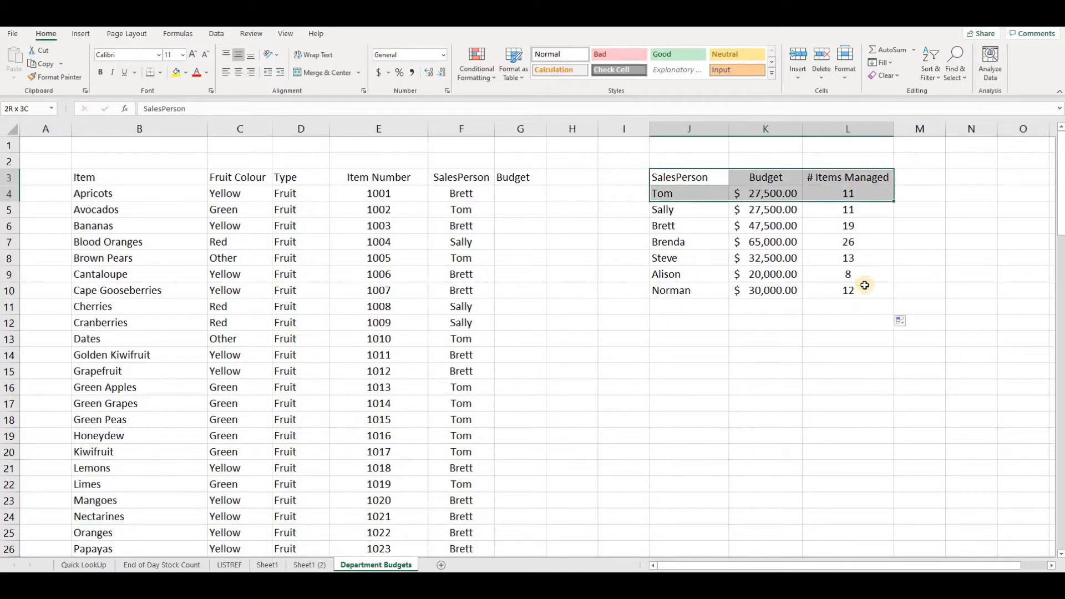
pyautogui.moveTo(864, 285); pyautogui.dragTo(845, 293)
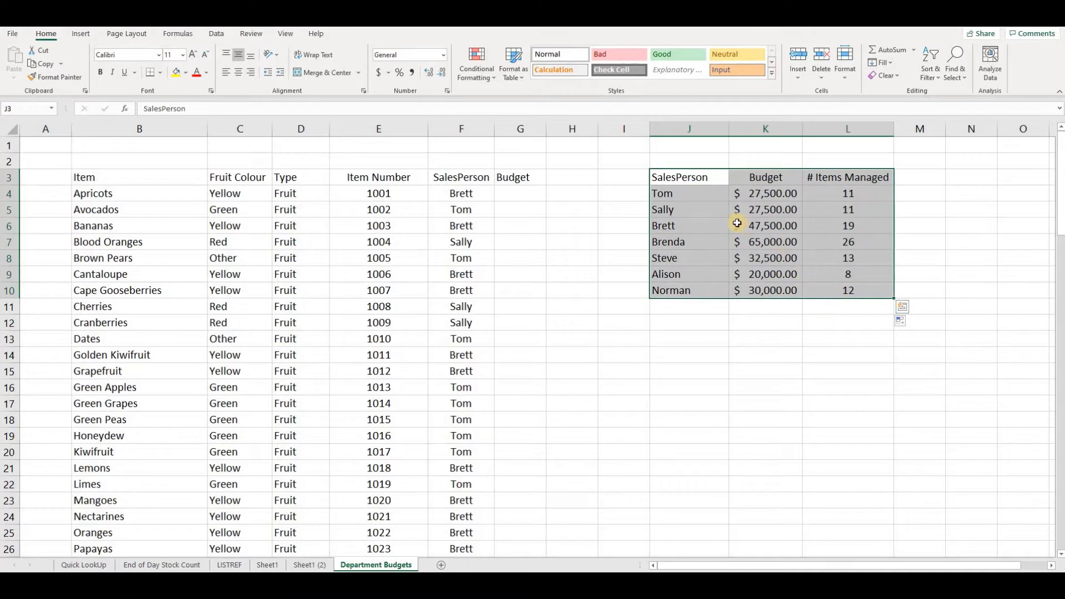
pyautogui.click(521, 80)
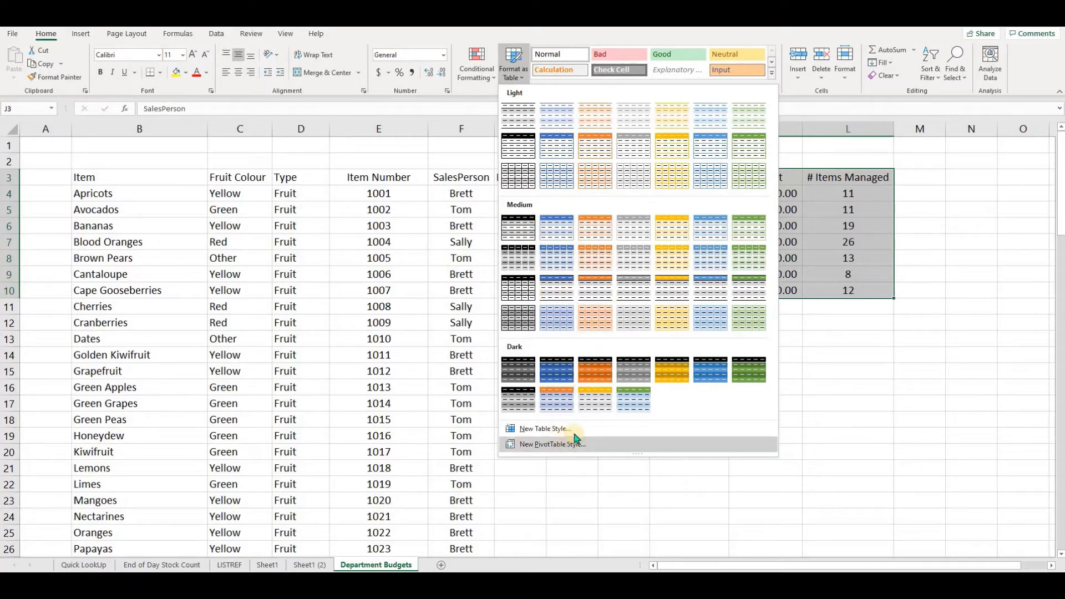
pyautogui.click(797, 240)
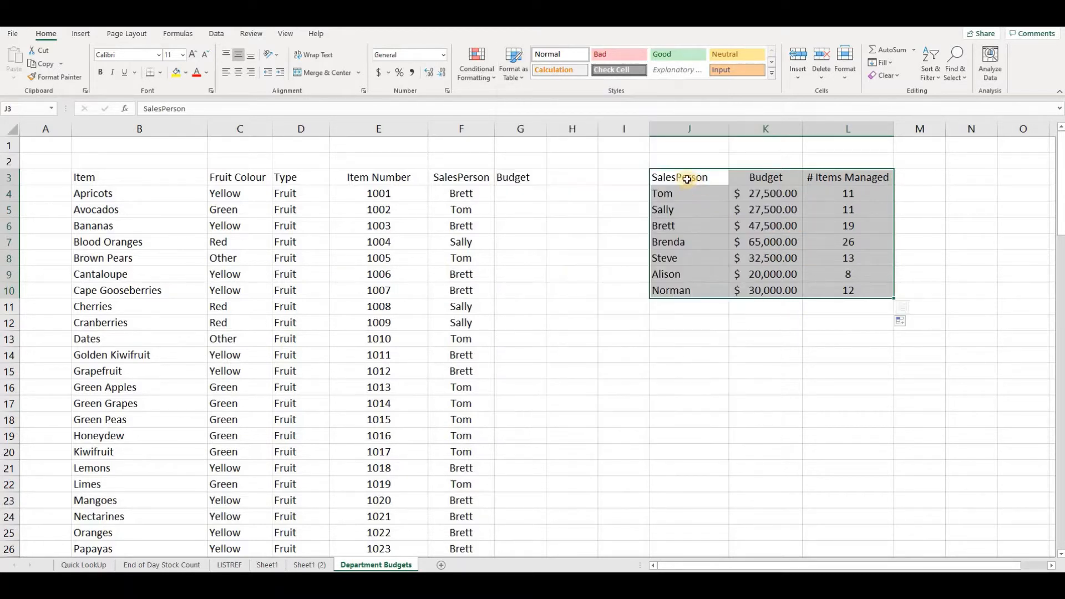
pyautogui.click(686, 177)
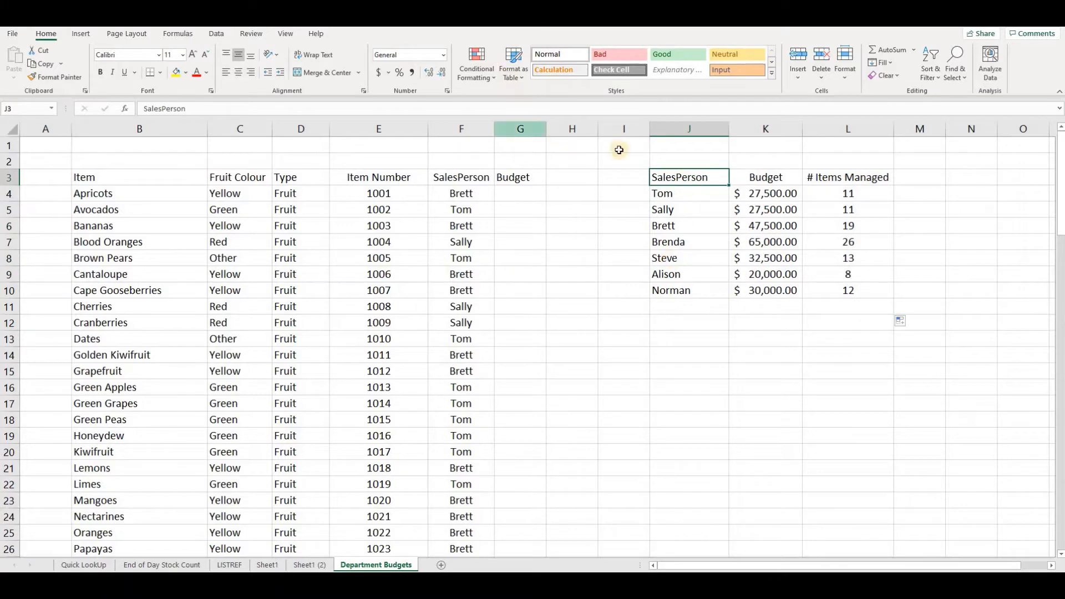
pyautogui.click(514, 65)
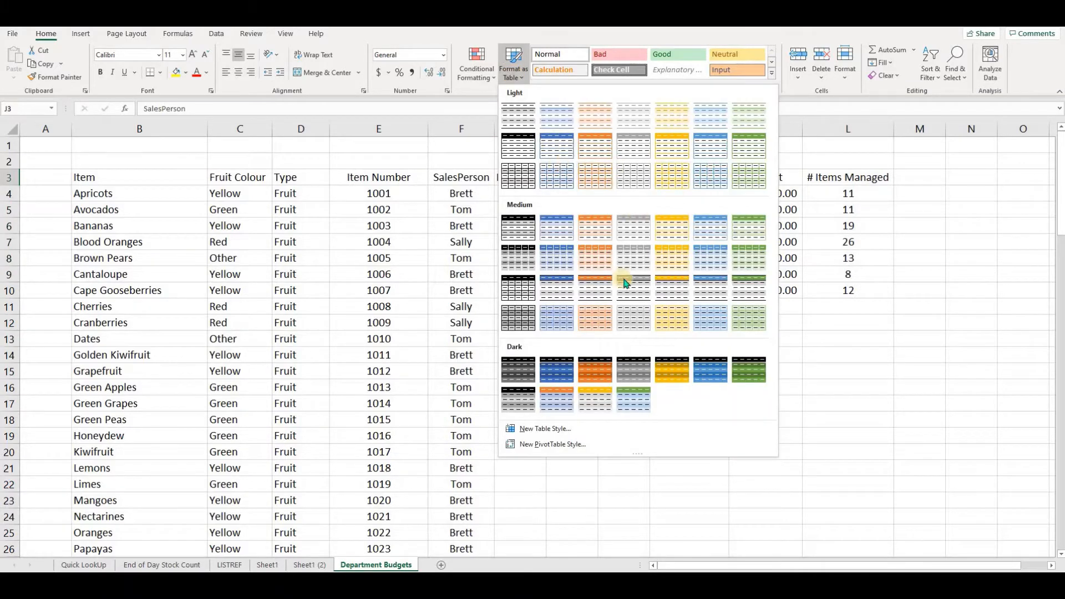
pyautogui.click(836, 214)
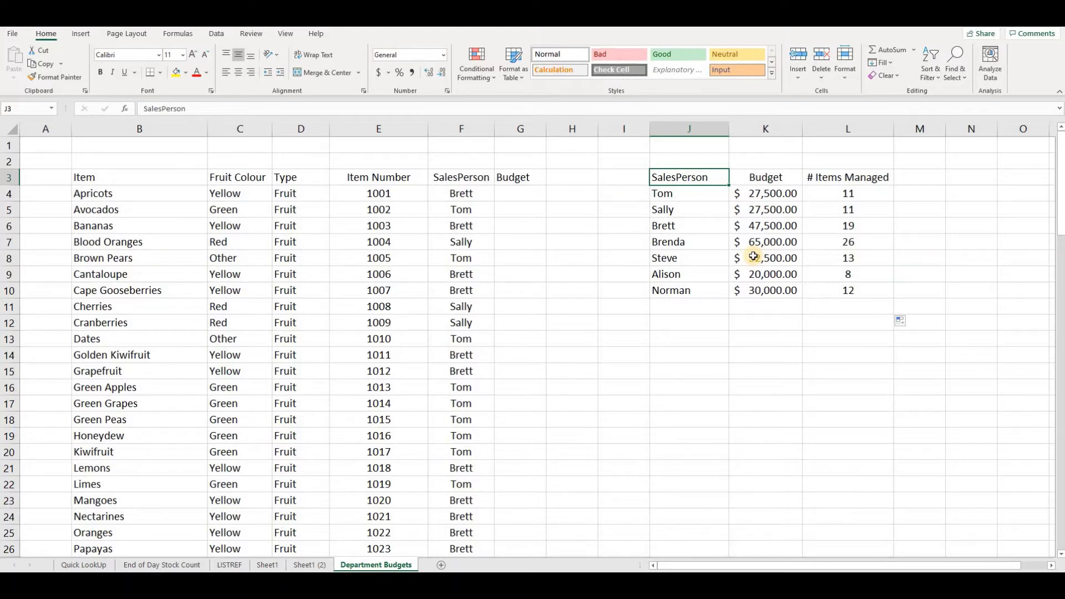
# - Convert the salesperson range $J$3:$L$10 into a table with headers
pyautogui.hotkey('ctrl', 't')
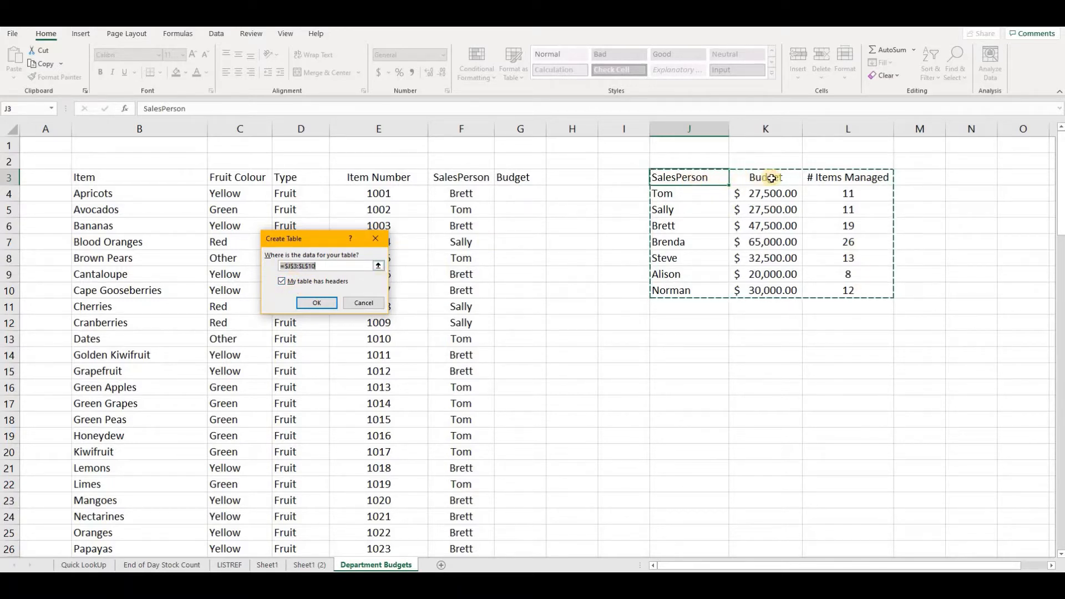
pyautogui.click(288, 284)
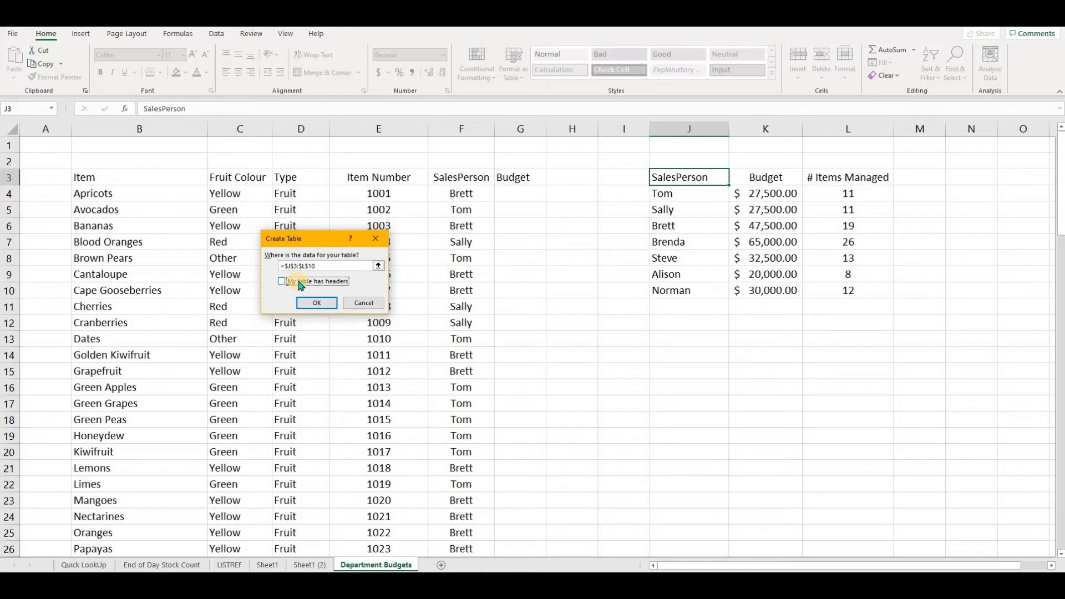
pyautogui.click(299, 284)
pyautogui.click(318, 305)
pyautogui.click(326, 304)
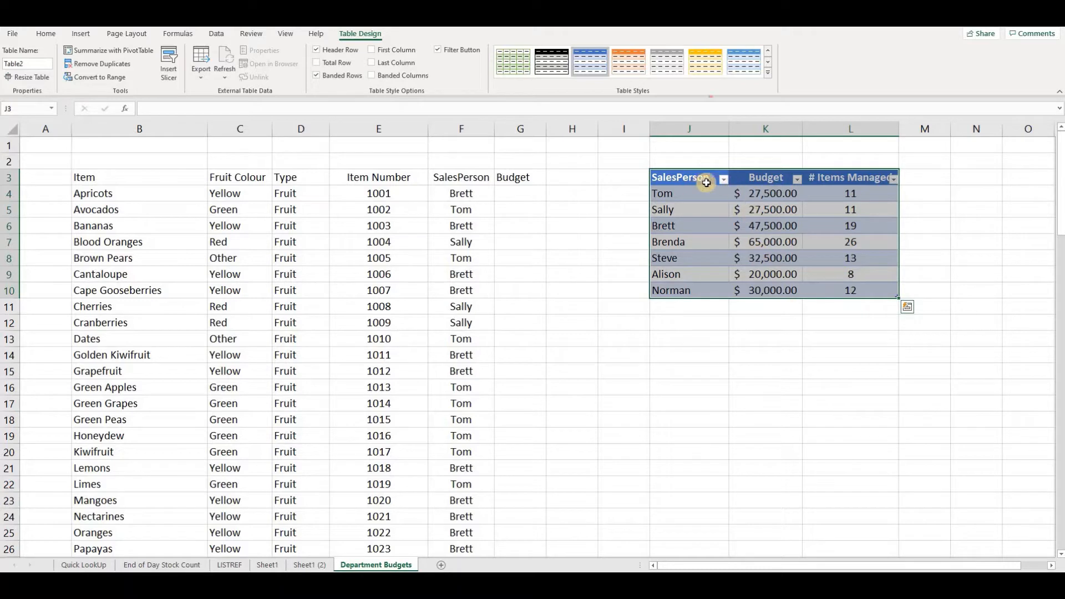
# - Sort the table by SalesPerson from A to Z
pyautogui.click(709, 222)
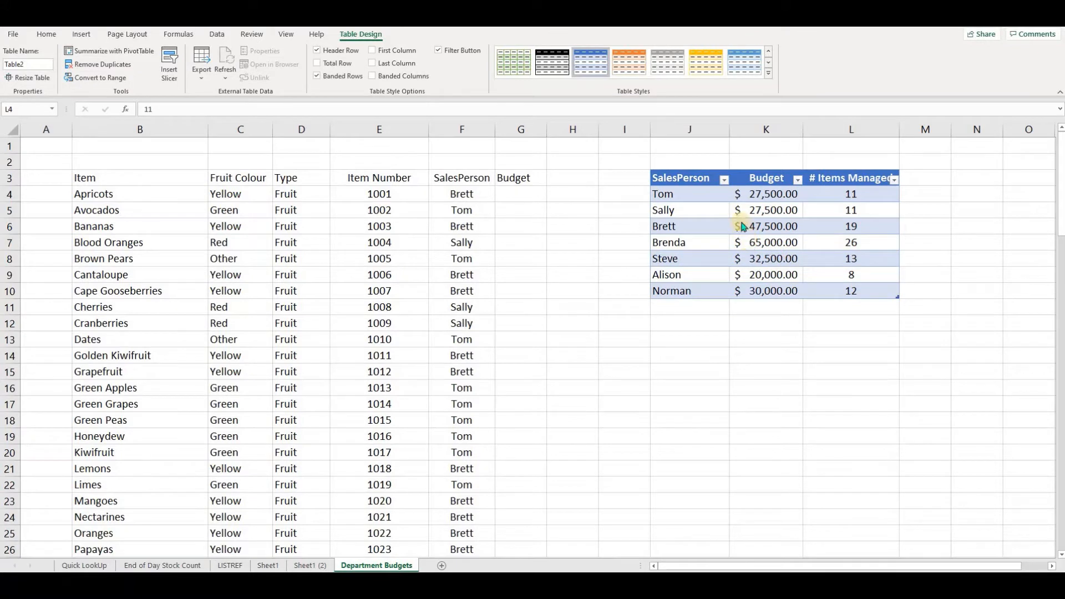
pyautogui.click(724, 179)
pyautogui.click(712, 194)
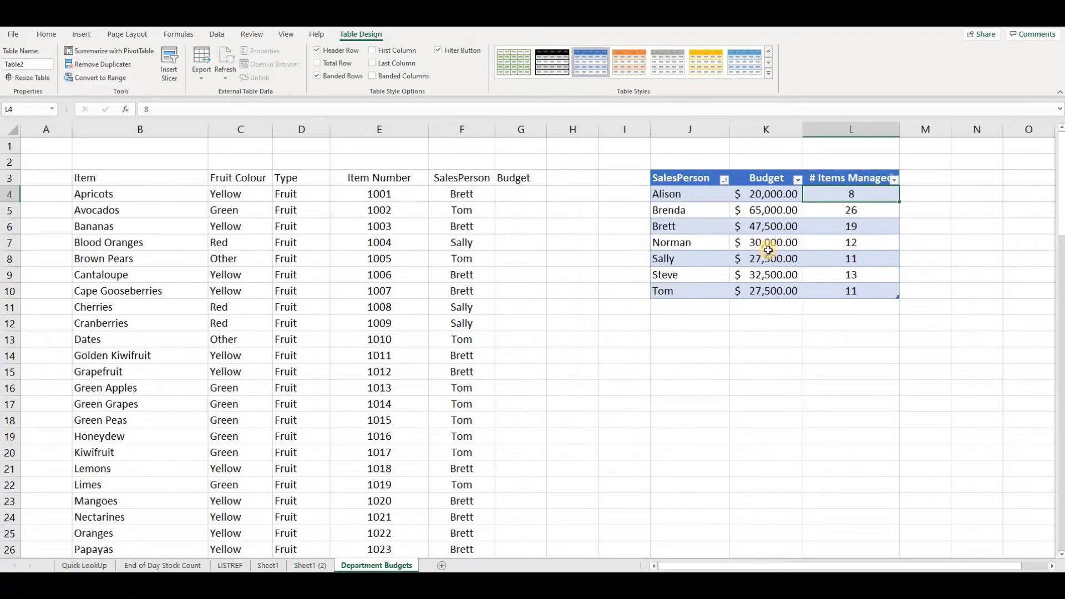
# - Sort the table by Budget smallest to largest, then largest to smallest
pyautogui.click(797, 179)
pyautogui.click(767, 193)
pyautogui.click(797, 179)
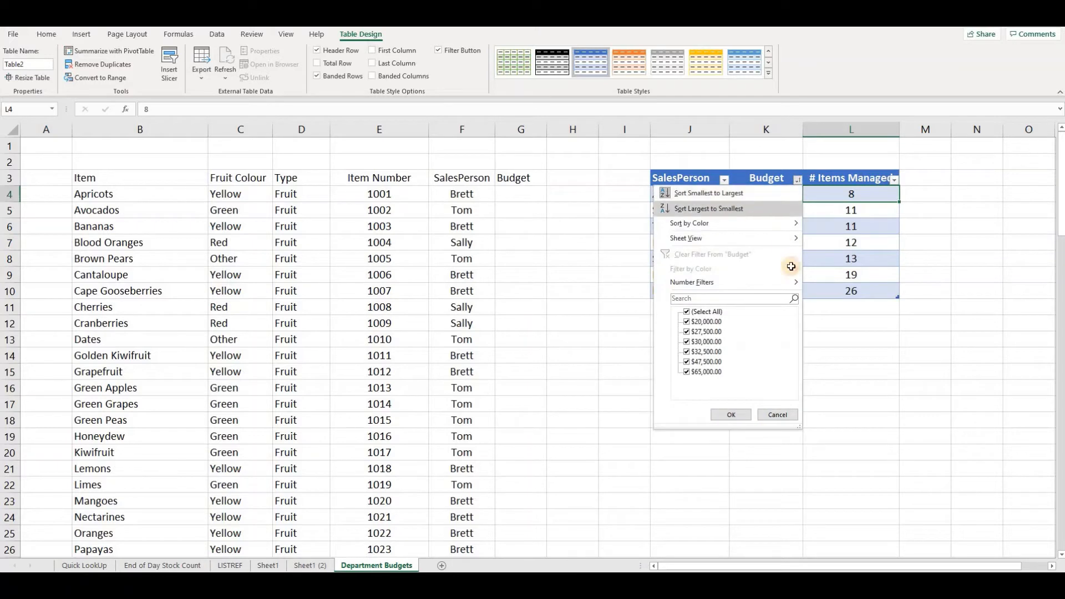
pyautogui.click(759, 210)
# - Sort the table by # Items Managed smallest to largest and autofit that column's width
pyautogui.click(894, 179)
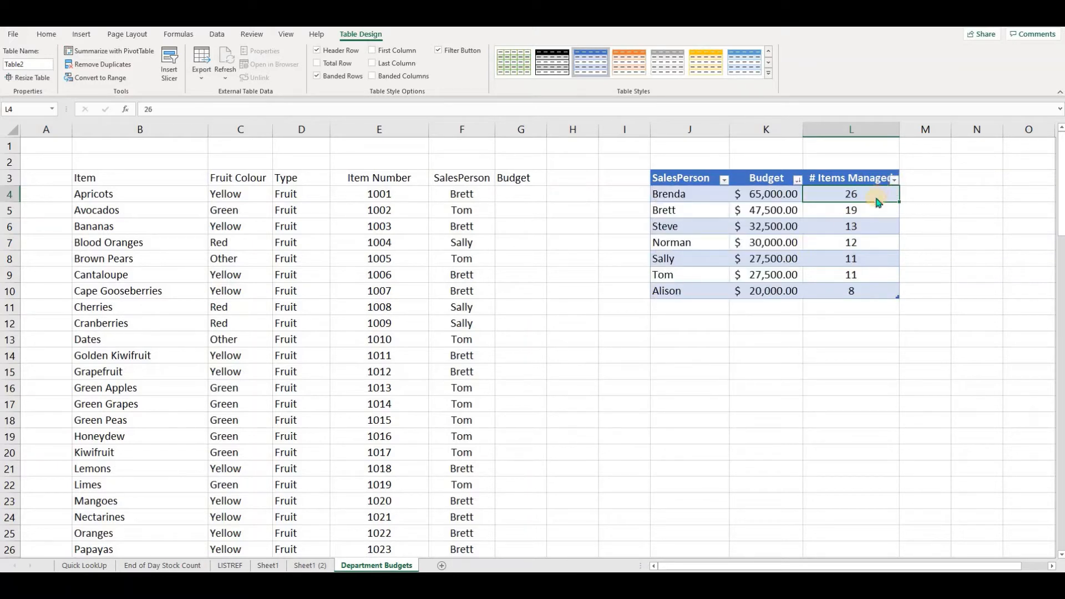
pyautogui.click(880, 193)
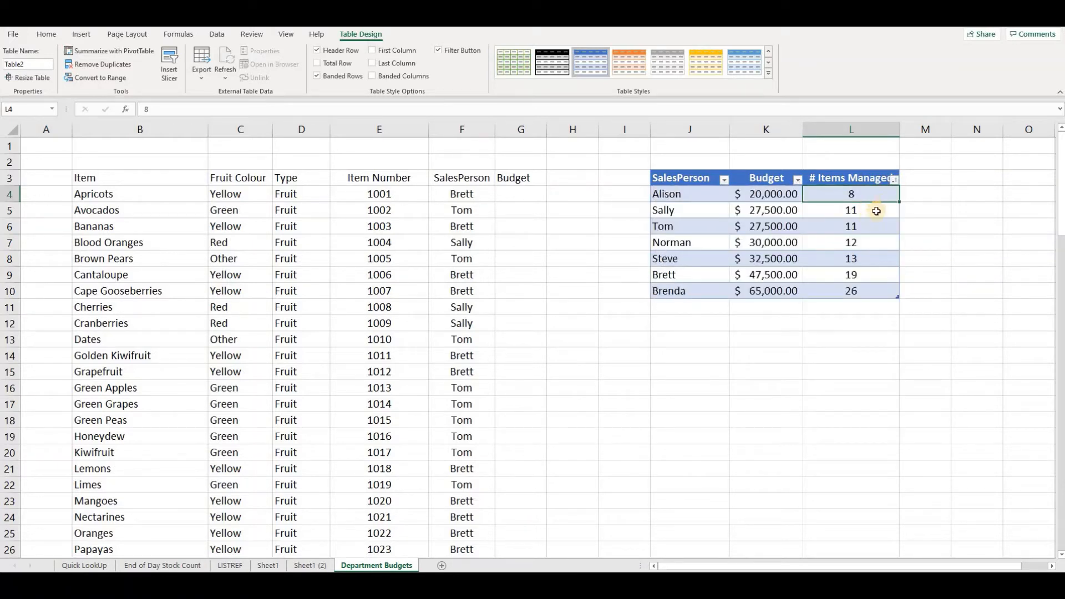
pyautogui.doubleClick(900, 130)
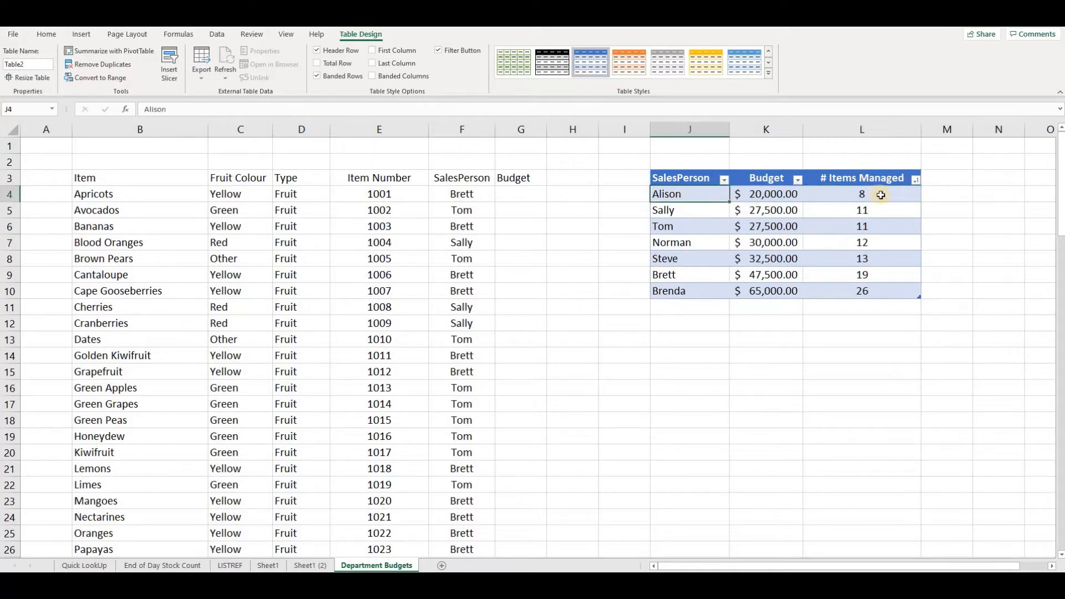
# - Rename the table tblSPerson
pyautogui.click(781, 196)
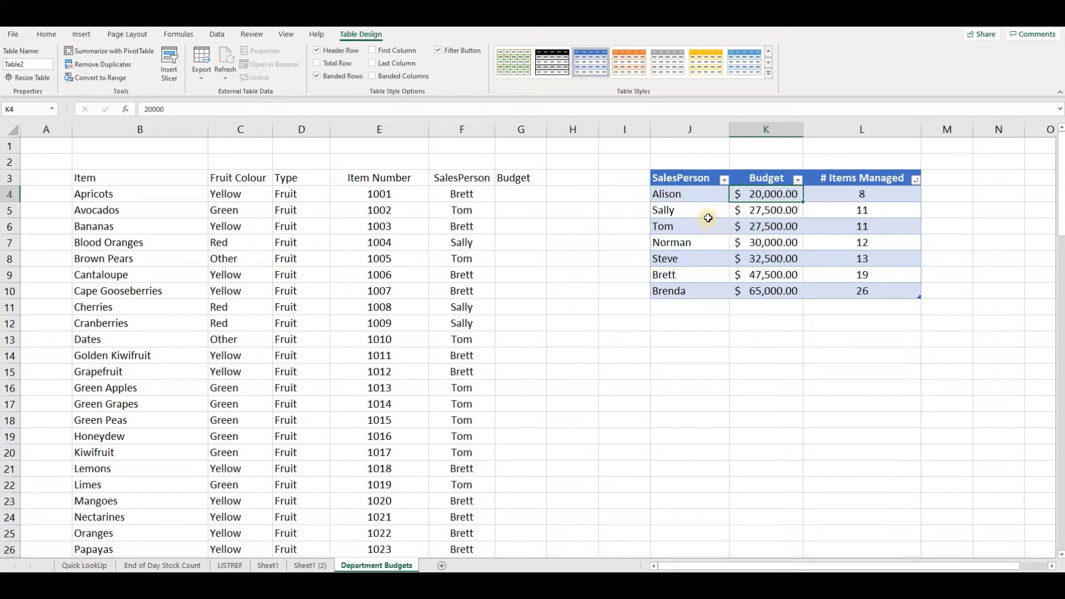
pyautogui.click(701, 240)
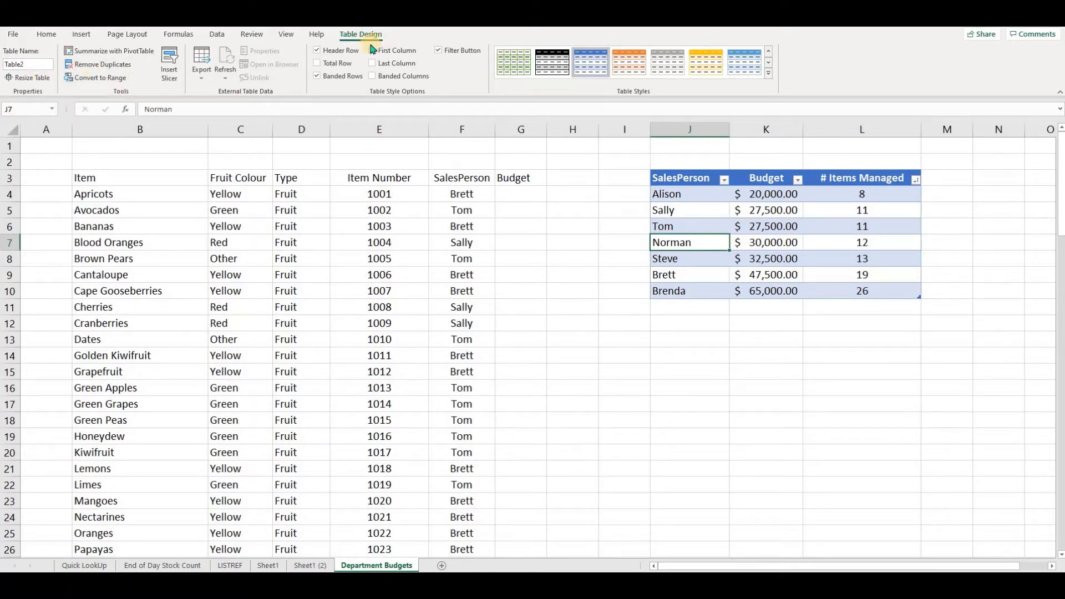
pyautogui.click(25, 64)
pyautogui.write('tblSPerson')
pyautogui.press('Return')
# - Compare the item list's SalesPerson column with the names and budgets in the table
pyautogui.moveTo(678, 178); pyautogui.dragTo(864, 293)
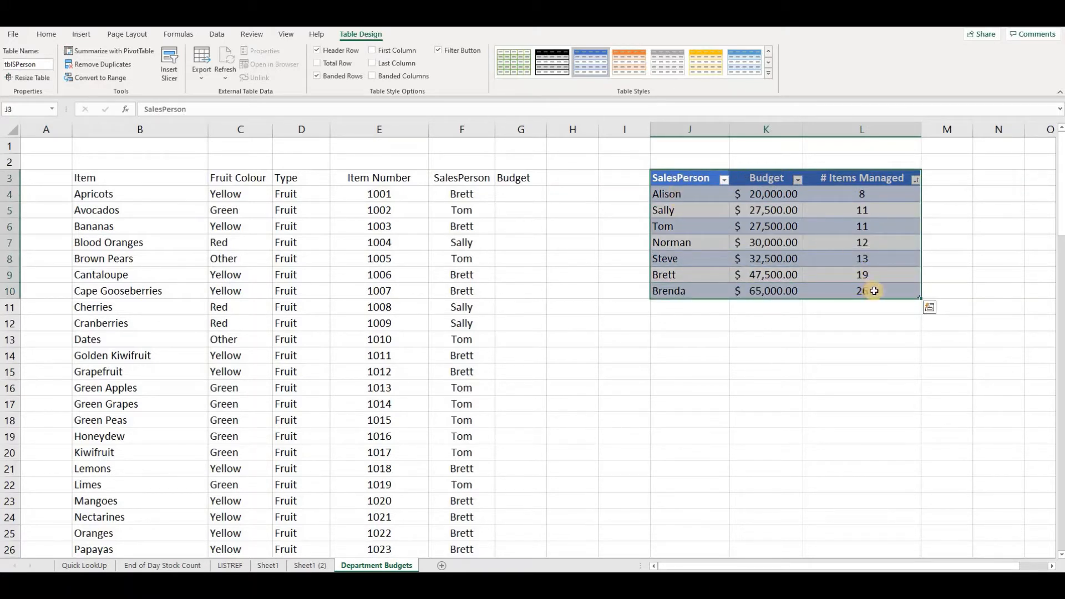
pyautogui.click(688, 182)
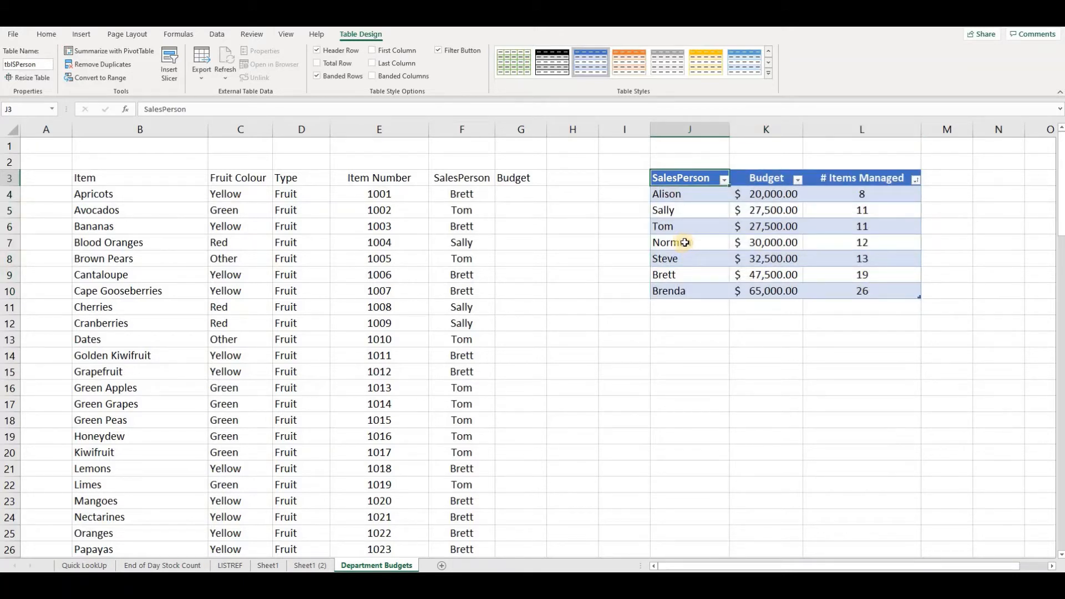
pyautogui.click(513, 196)
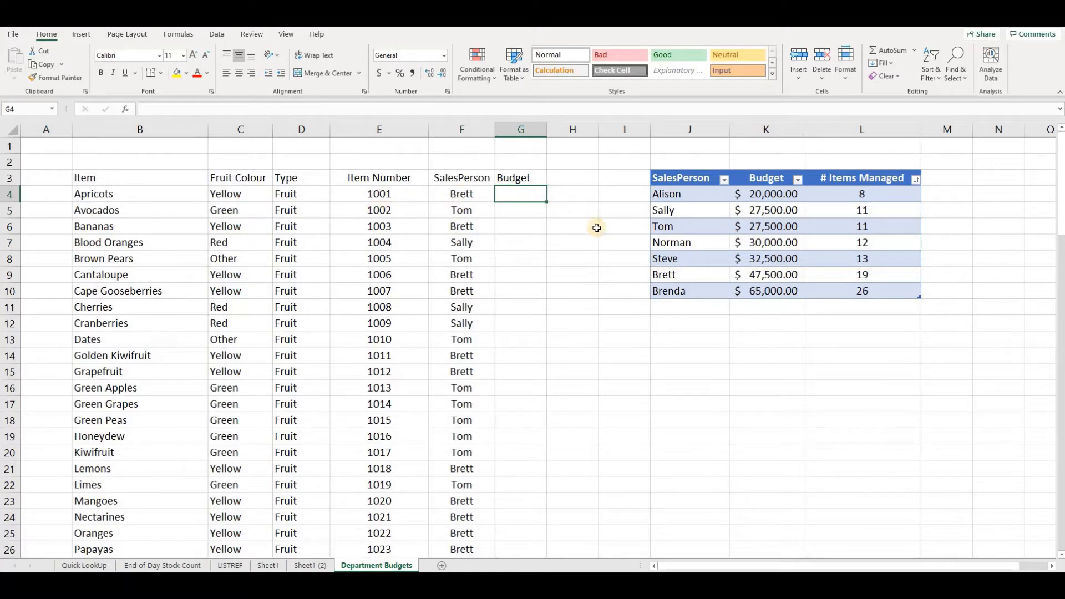
pyautogui.click(464, 194)
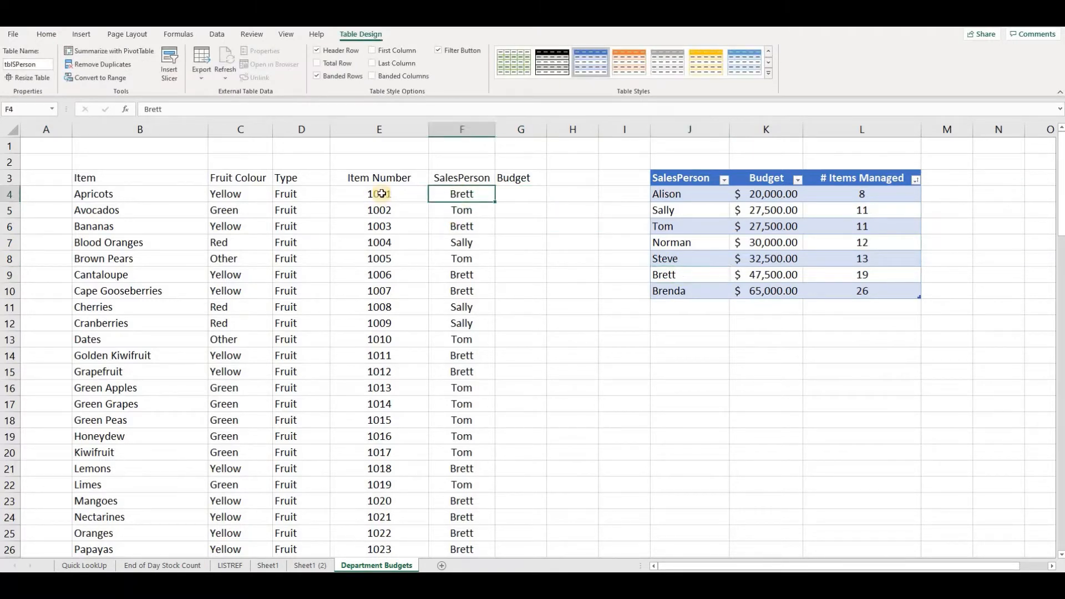
pyautogui.click(517, 203)
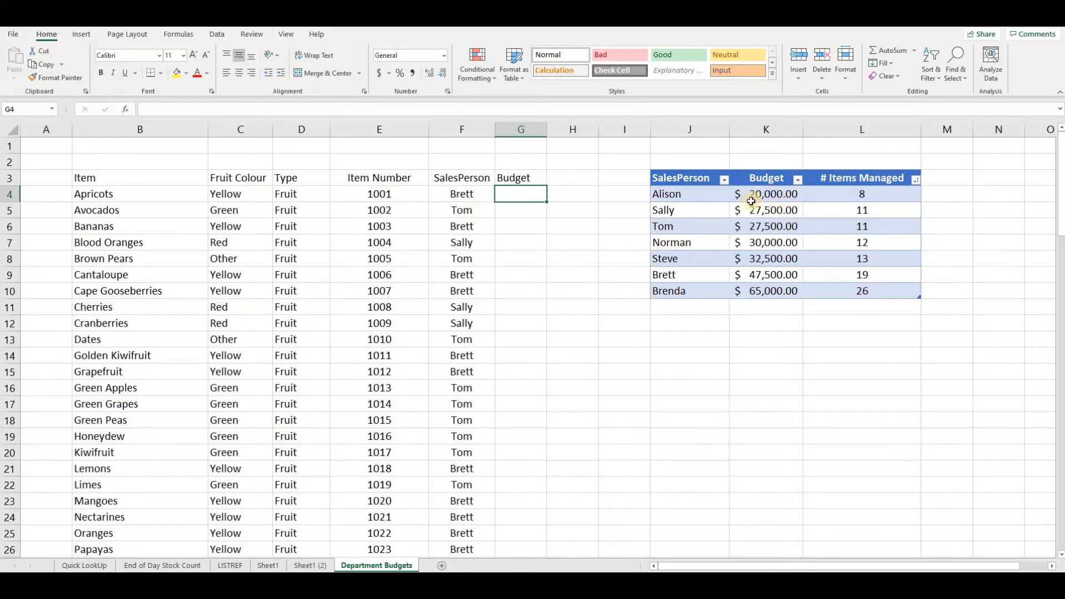
pyautogui.click(777, 274)
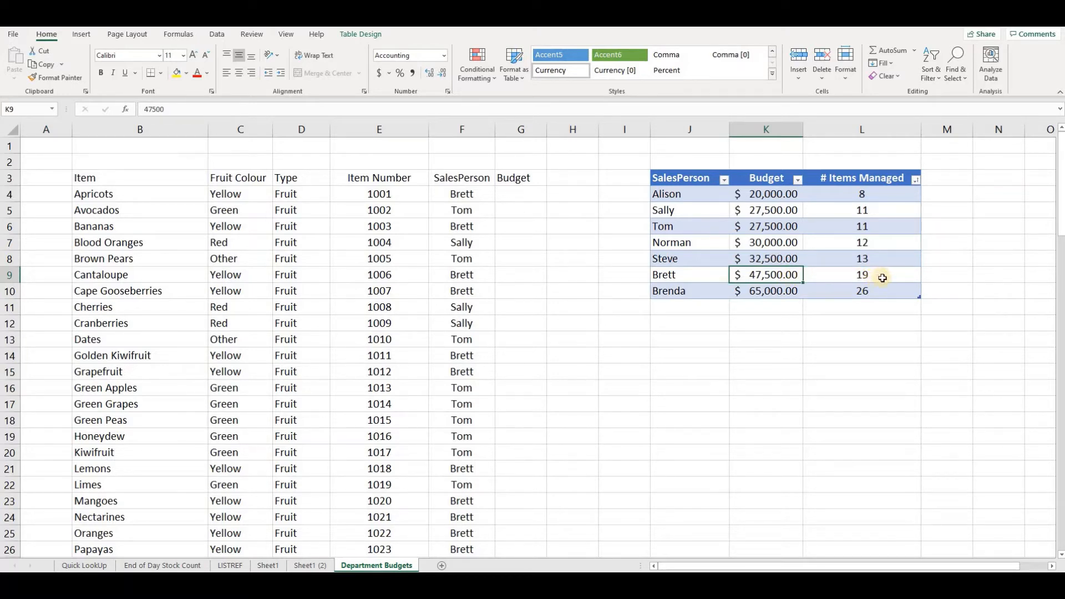
# - Start an IFERROR-wrapped VLOOKUP in G4 that looks up F4 in the tblSPerson table
pyautogui.click(510, 195)
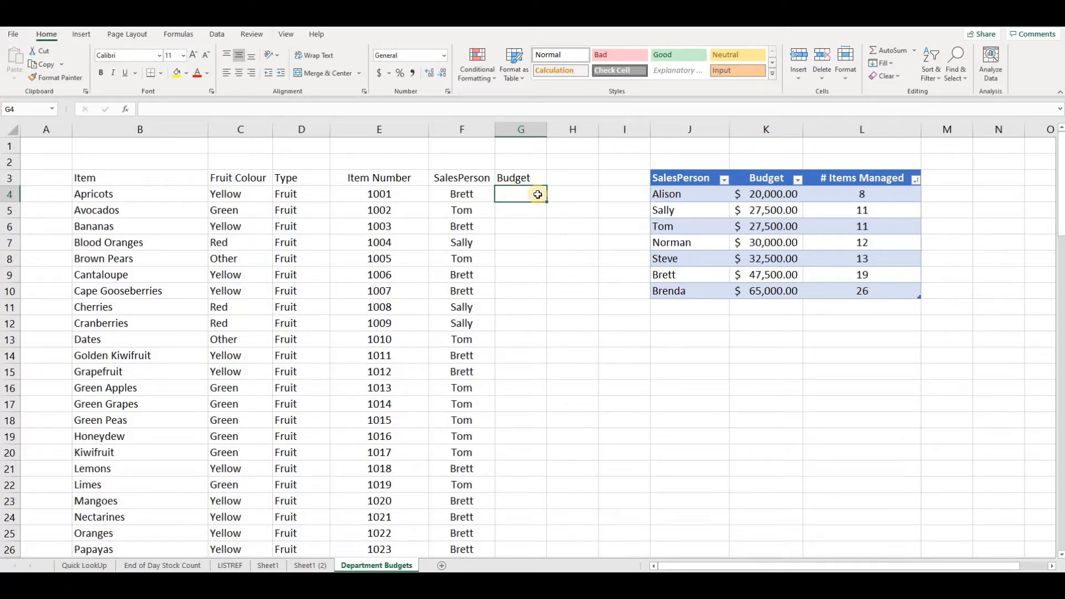
pyautogui.write('=if')
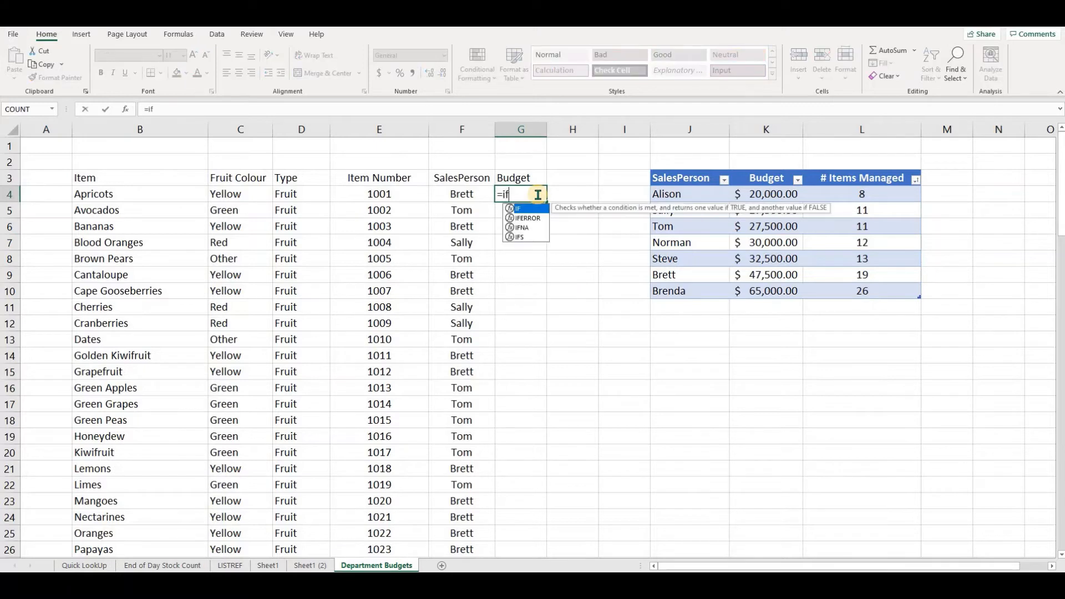
pyautogui.write('error(')
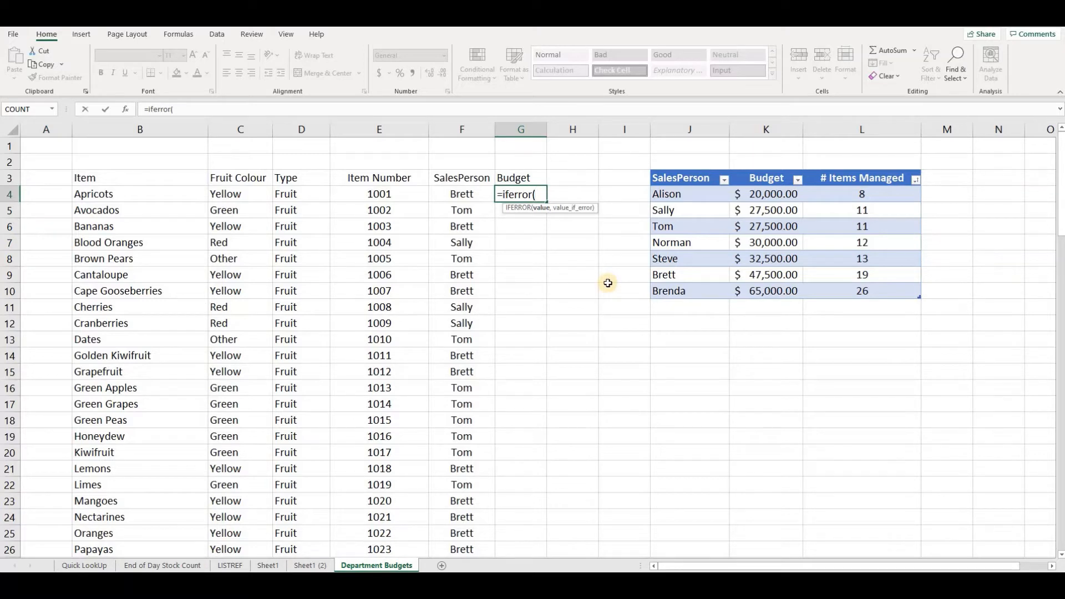
pyautogui.write('vlo')
pyautogui.press('Tab')
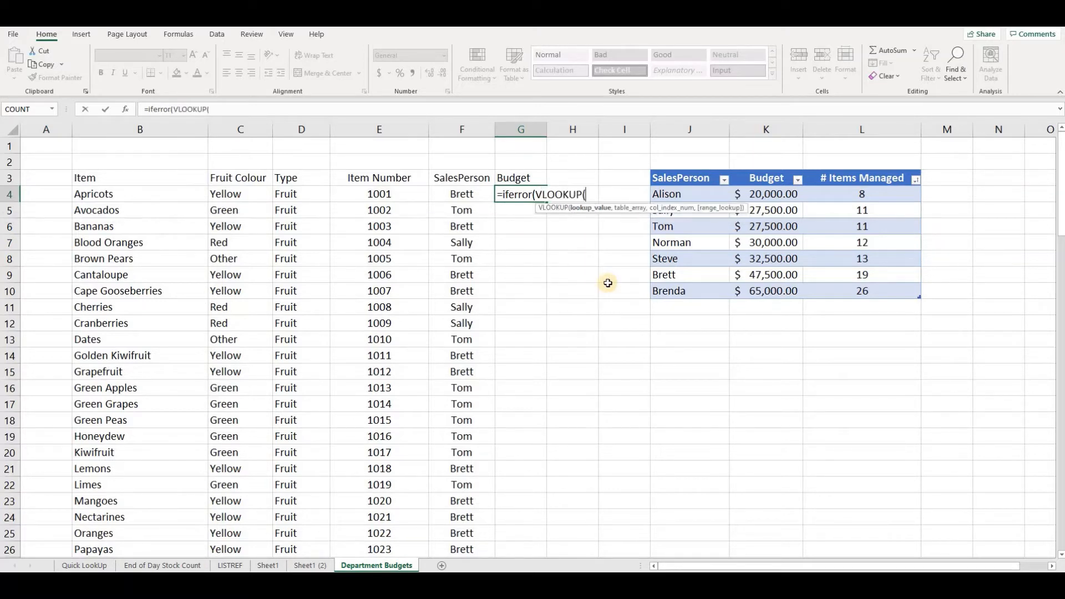
pyautogui.click(461, 194)
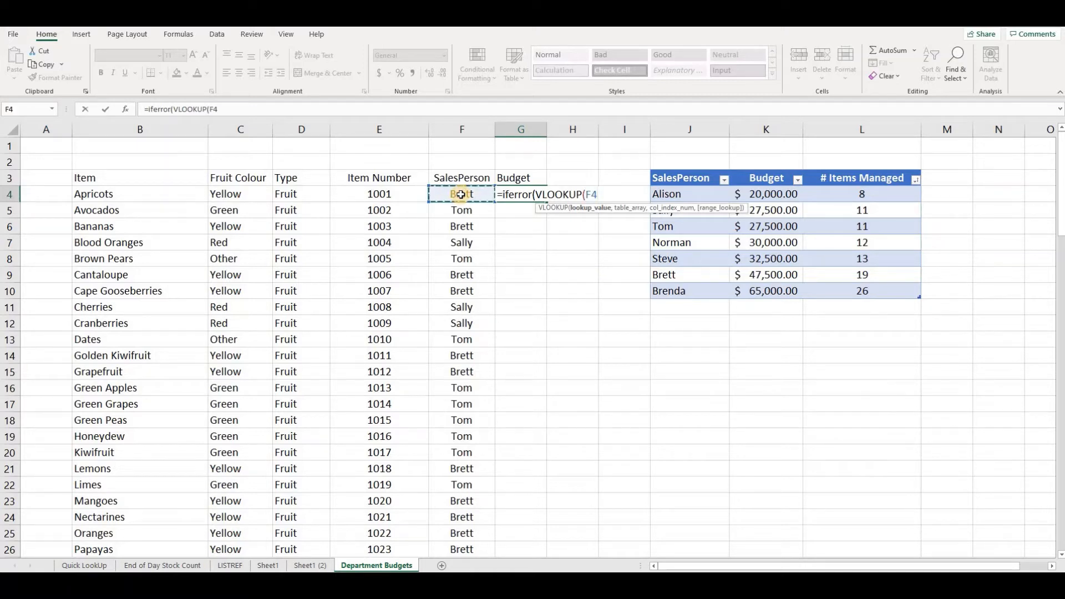
pyautogui.write(',')
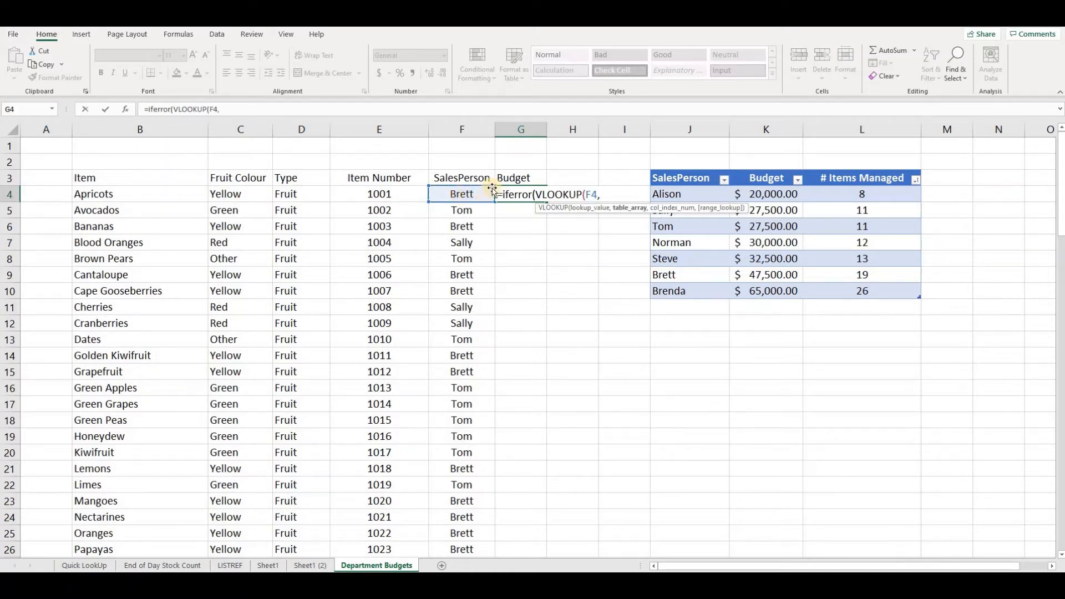
pyautogui.click(646, 167)
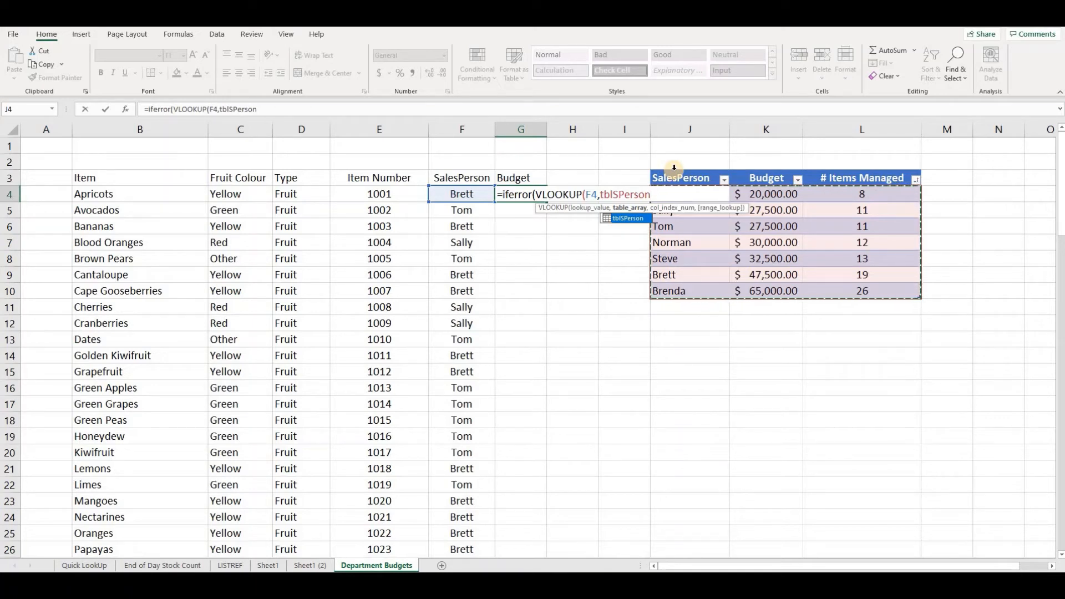
pyautogui.moveTo(674, 169); pyautogui.dragTo(765, 169)
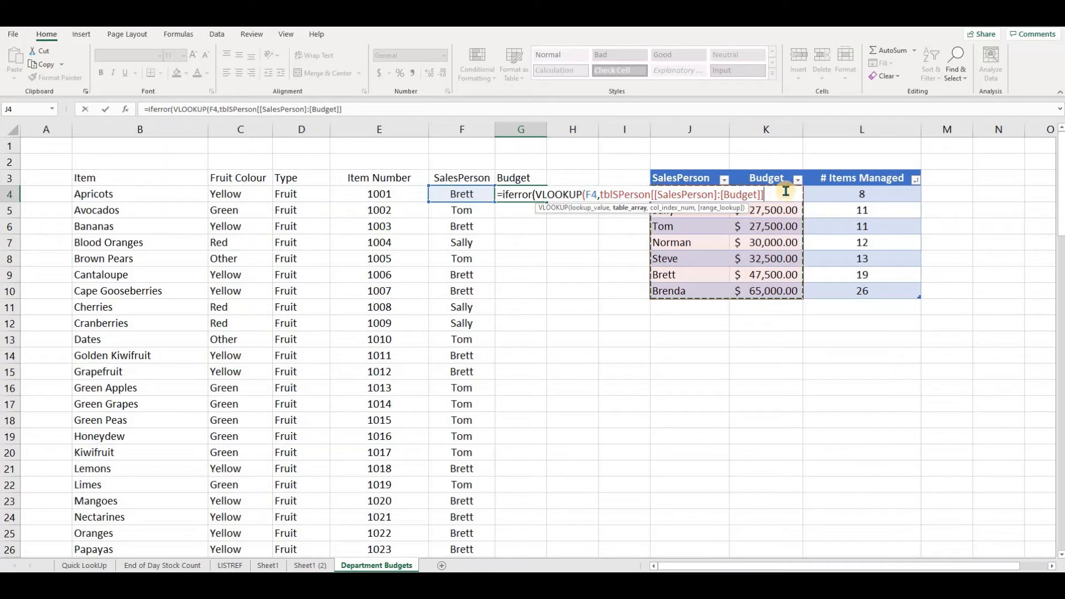
pyautogui.click(680, 179)
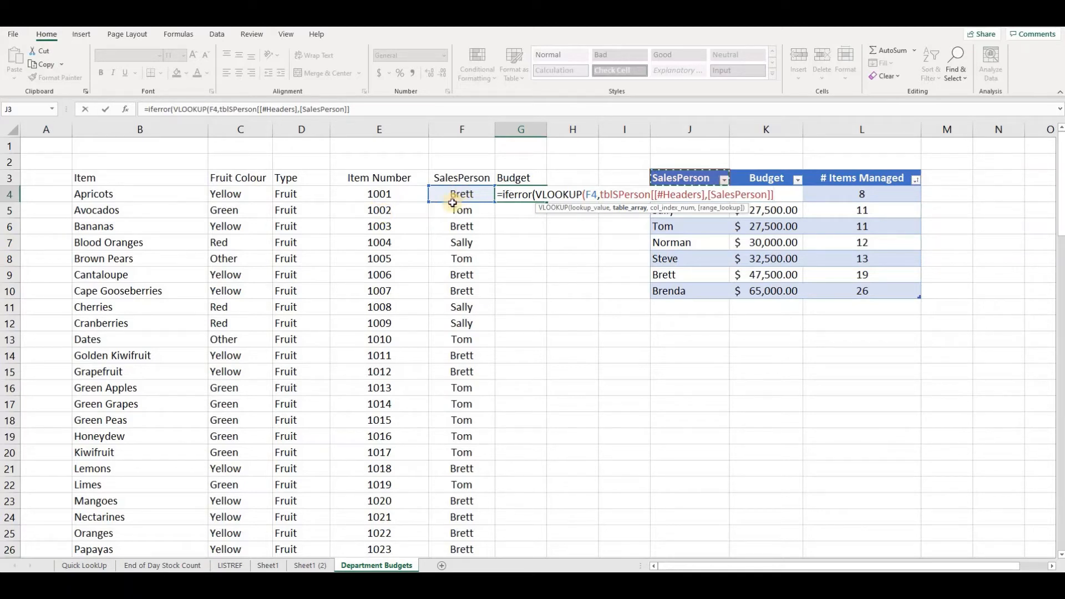
pyautogui.click(687, 168)
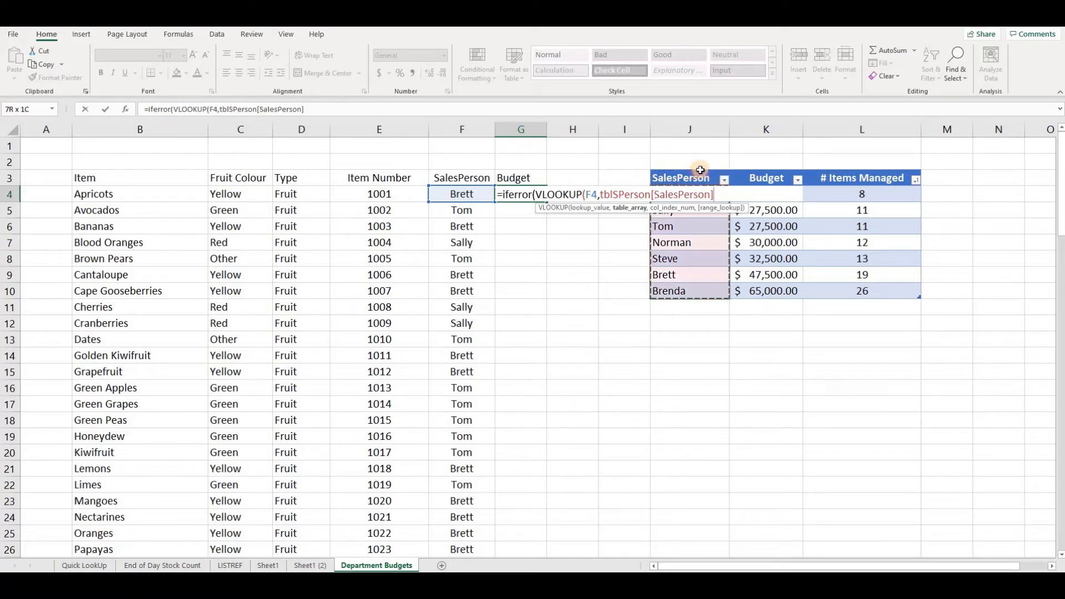
pyautogui.moveTo(794, 171); pyautogui.dragTo(880, 178)
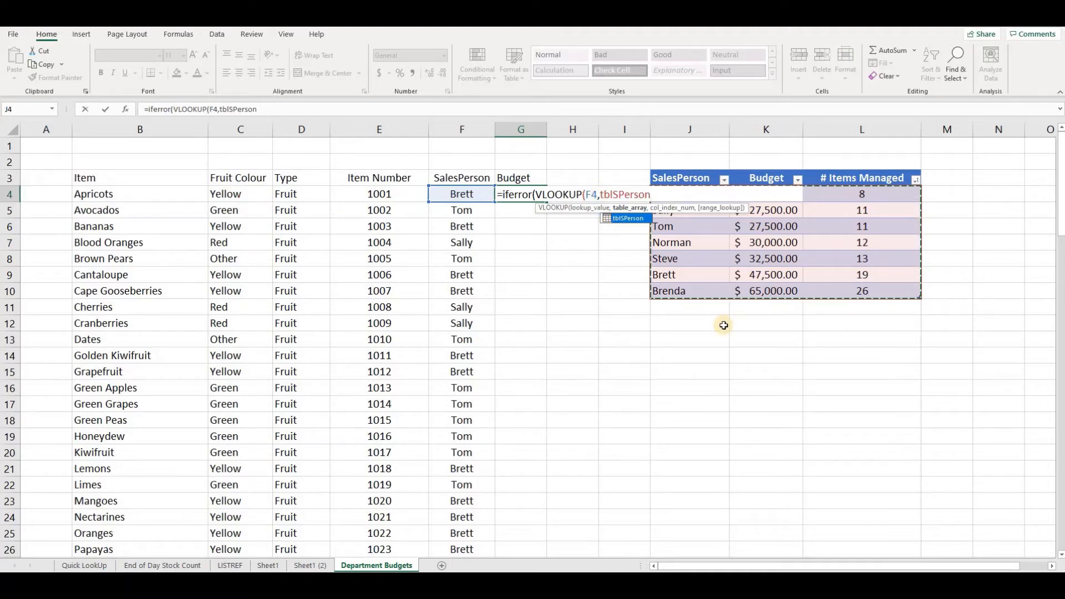
# - Complete the first VLOOKUP with column index 2 and FALSE for an exact match
pyautogui.write(',')
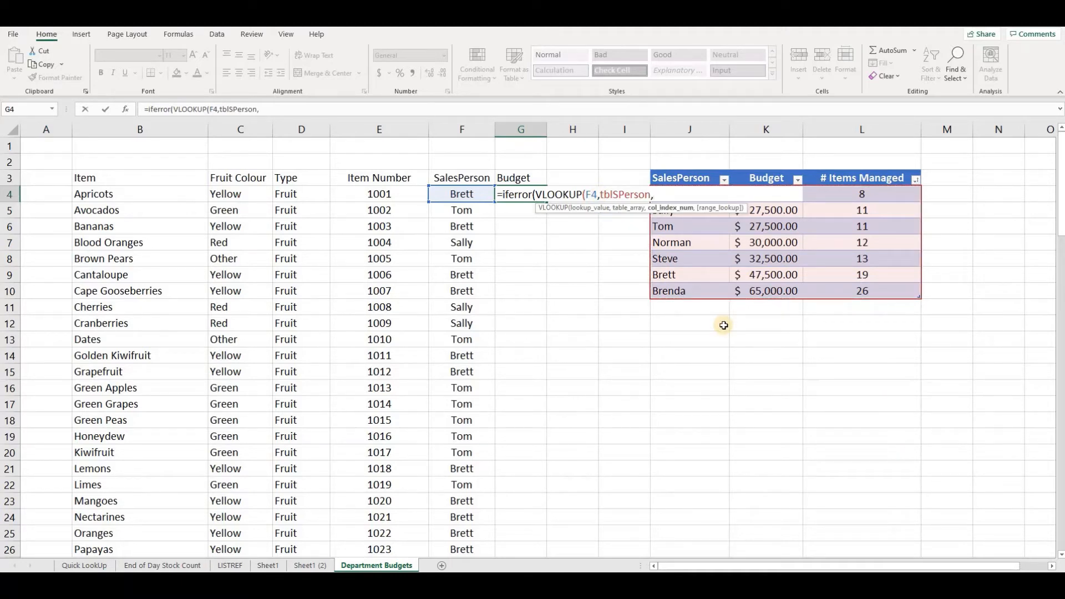
pyautogui.write('2,fal')
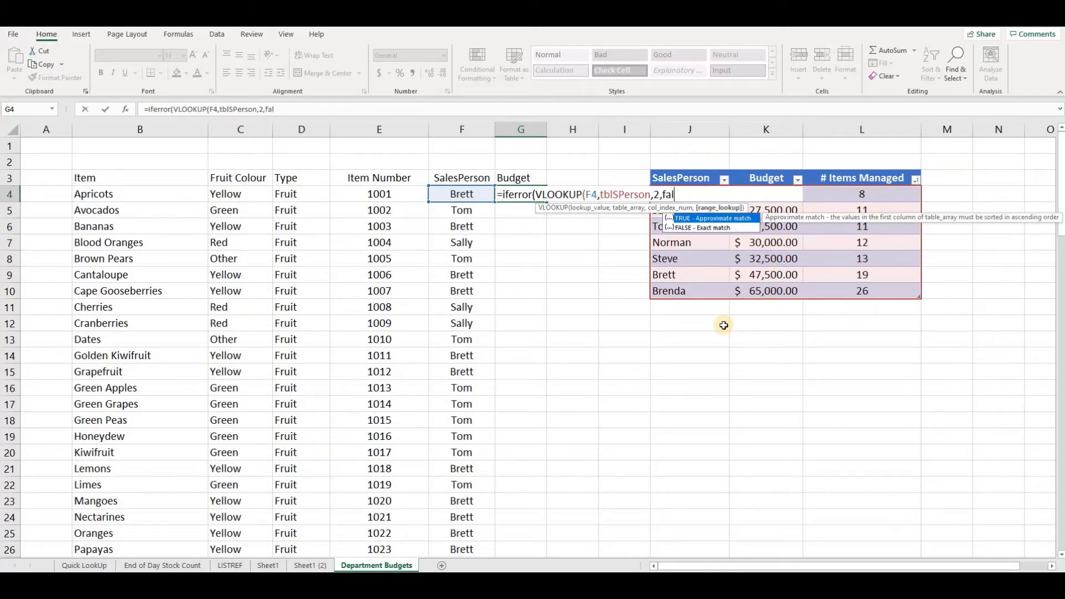
pyautogui.write('es')
pyautogui.press('BackSpace')
pyautogui.press('BackSpace')
pyautogui.press('BackSpace')
pyautogui.write('lse)/')
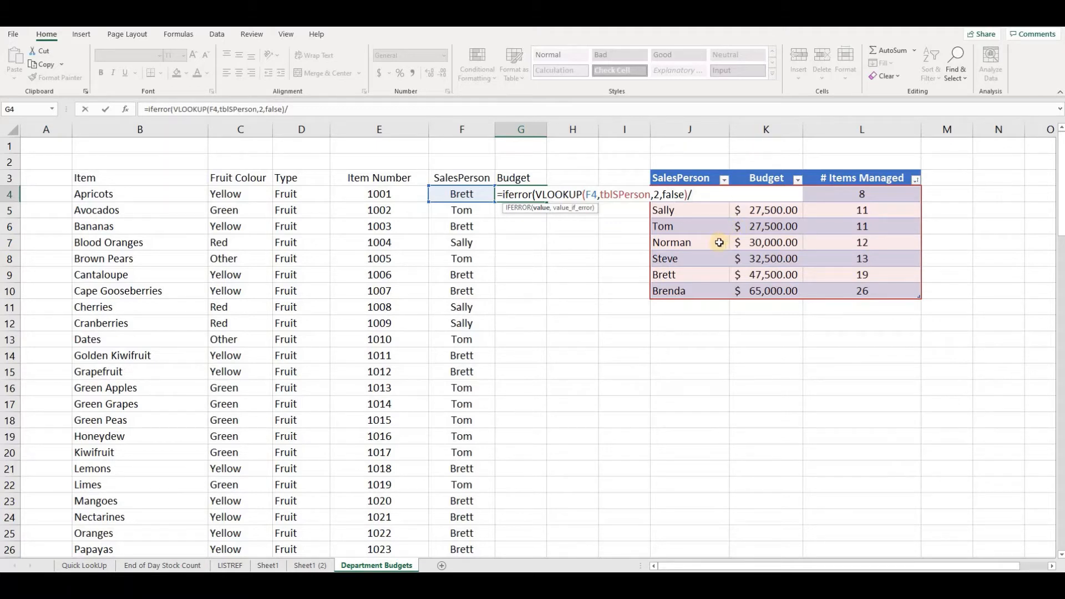
# - Divide by a second VLOOKUP of F4 in tblSPerson returning column 3 with an exact match
pyautogui.write('v')
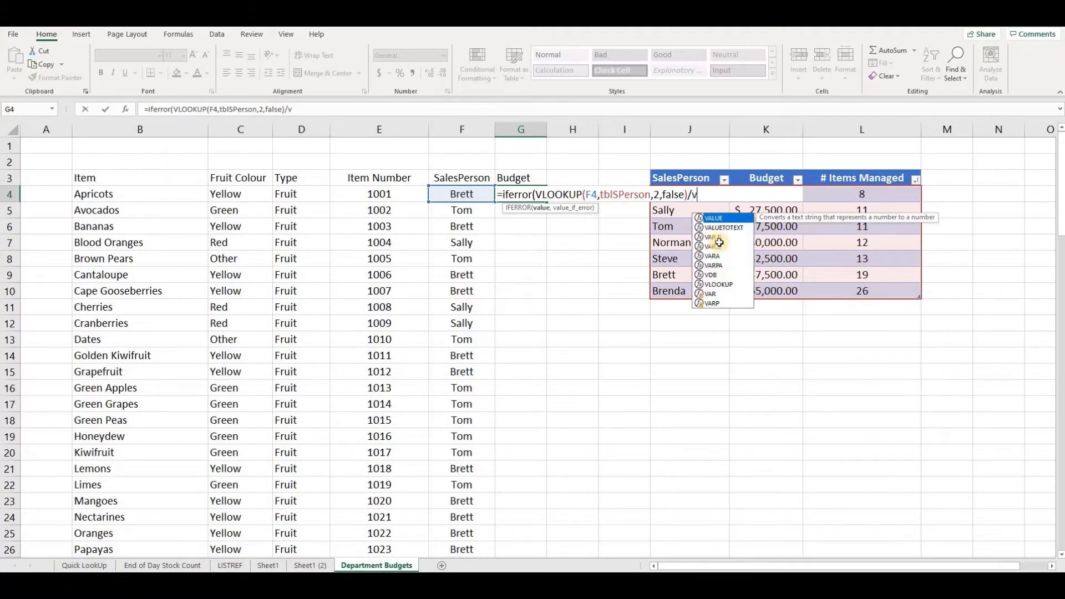
pyautogui.write('lo')
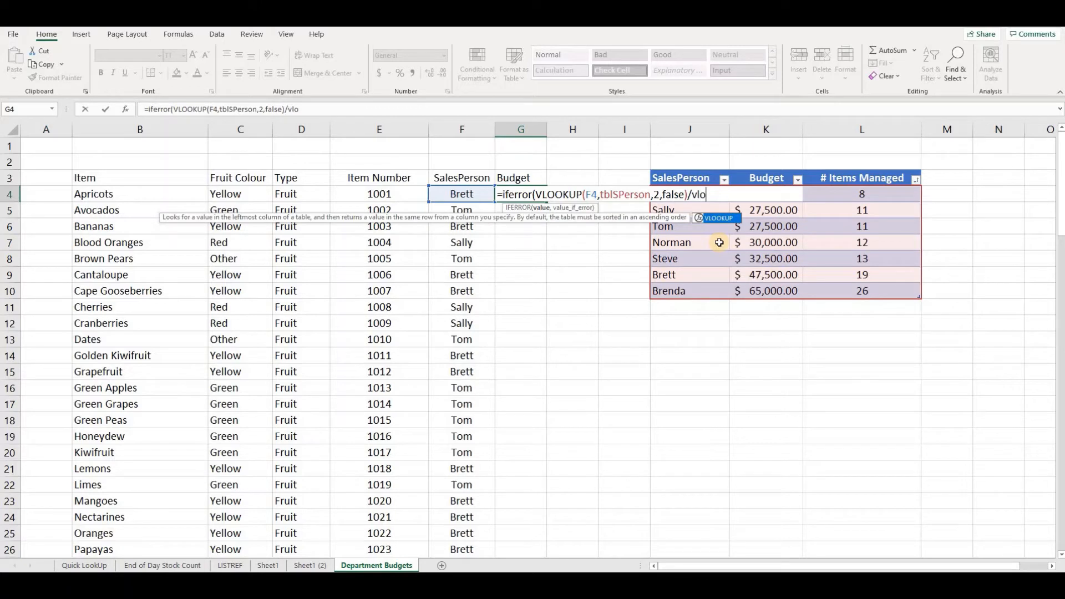
pyautogui.press('Tab')
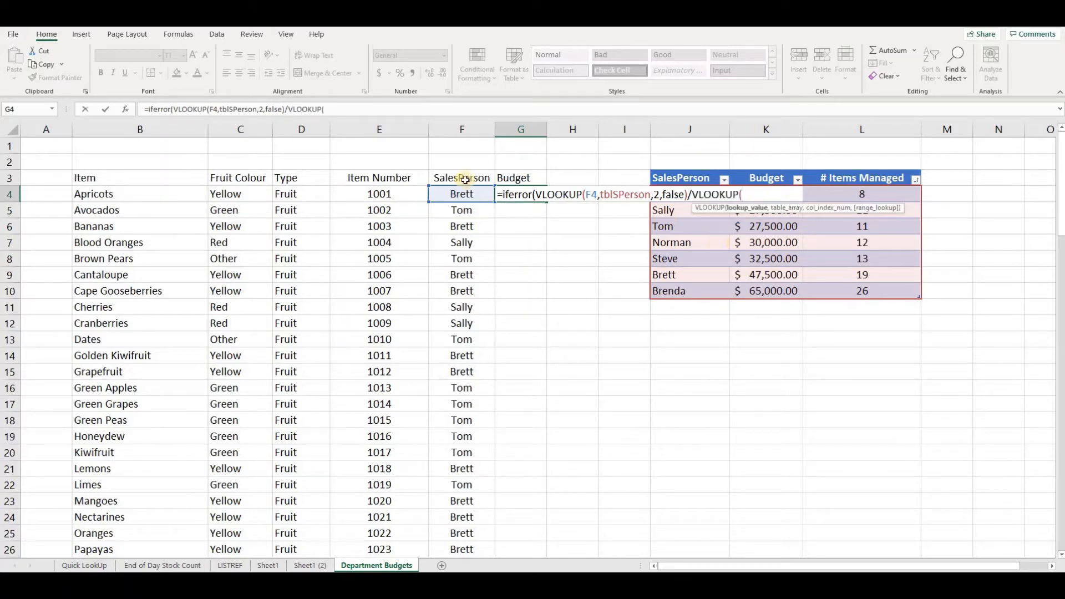
pyautogui.click(455, 194)
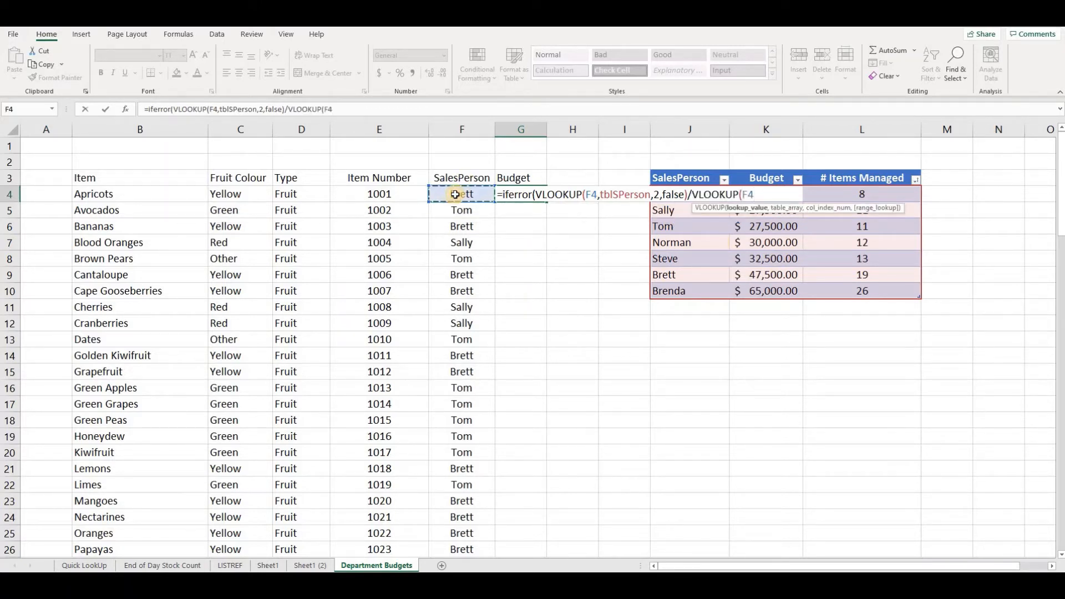
pyautogui.write(',tbl')
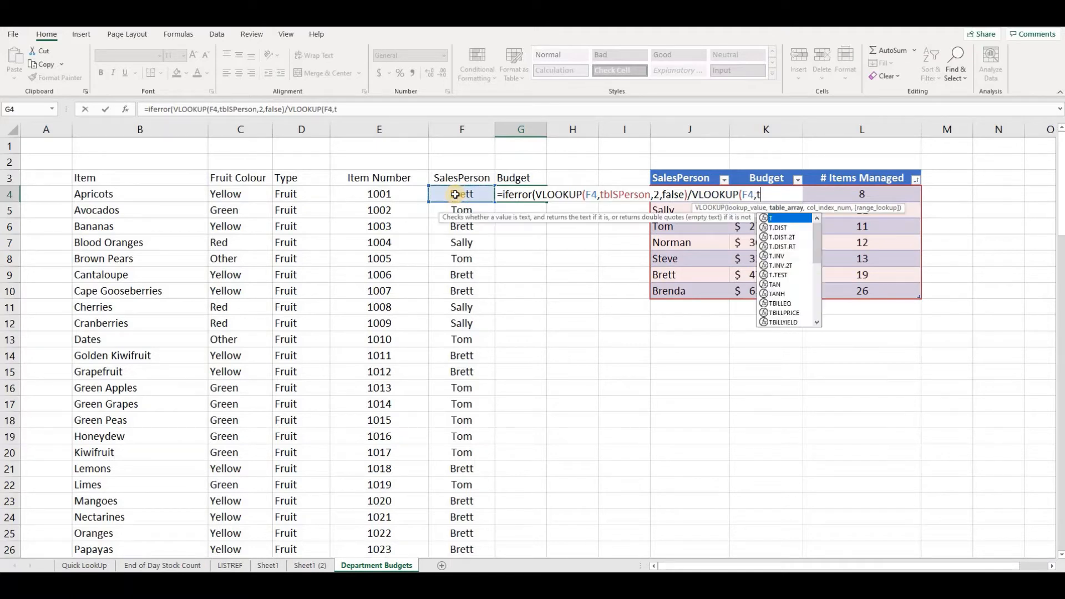
pyautogui.press('Tab')
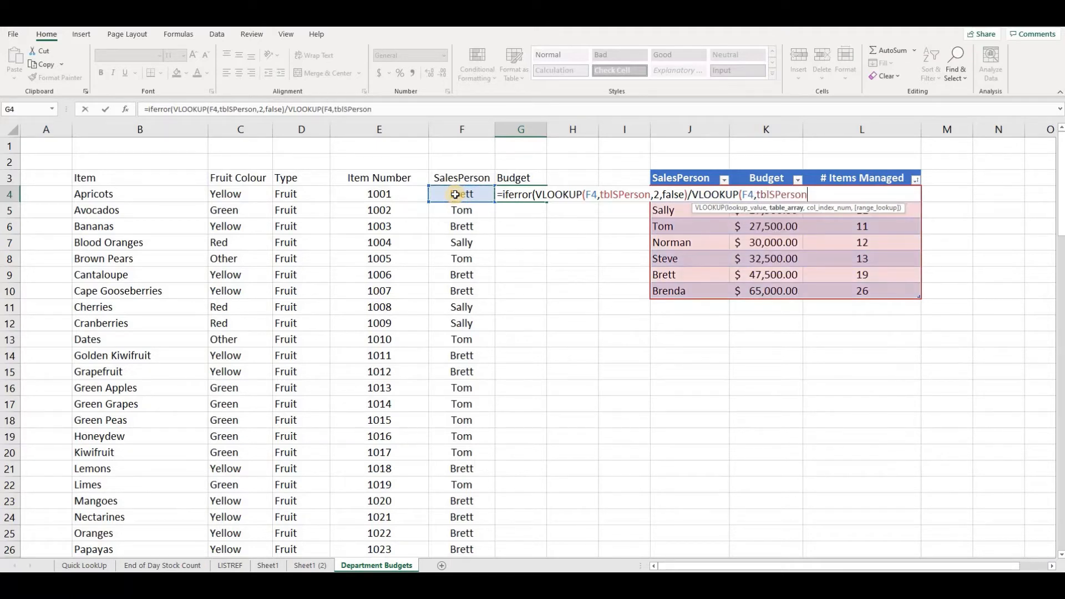
pyautogui.write(',3')
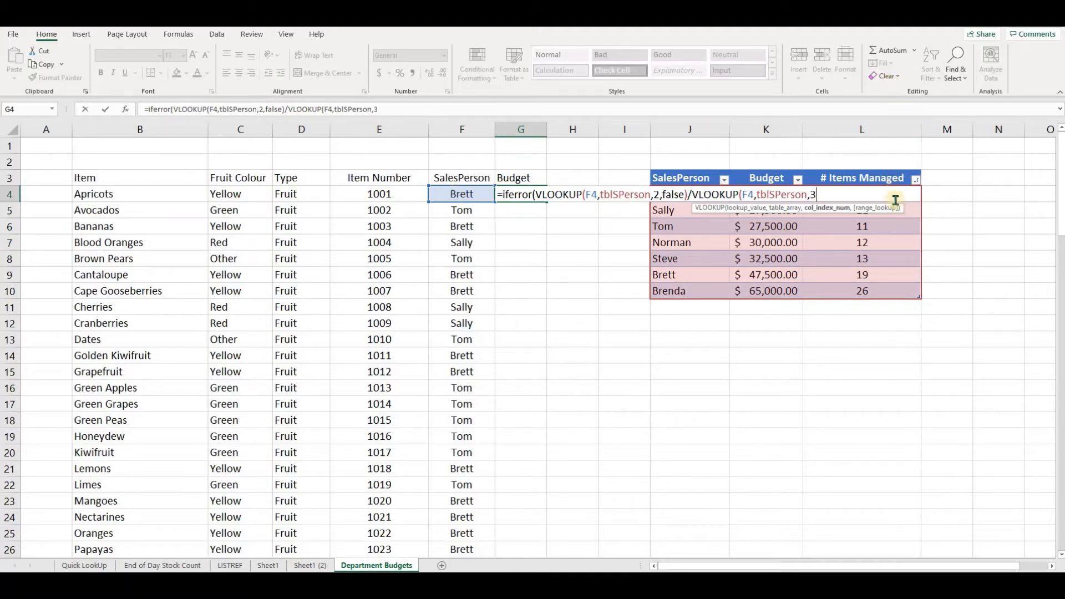
pyautogui.write(',false')
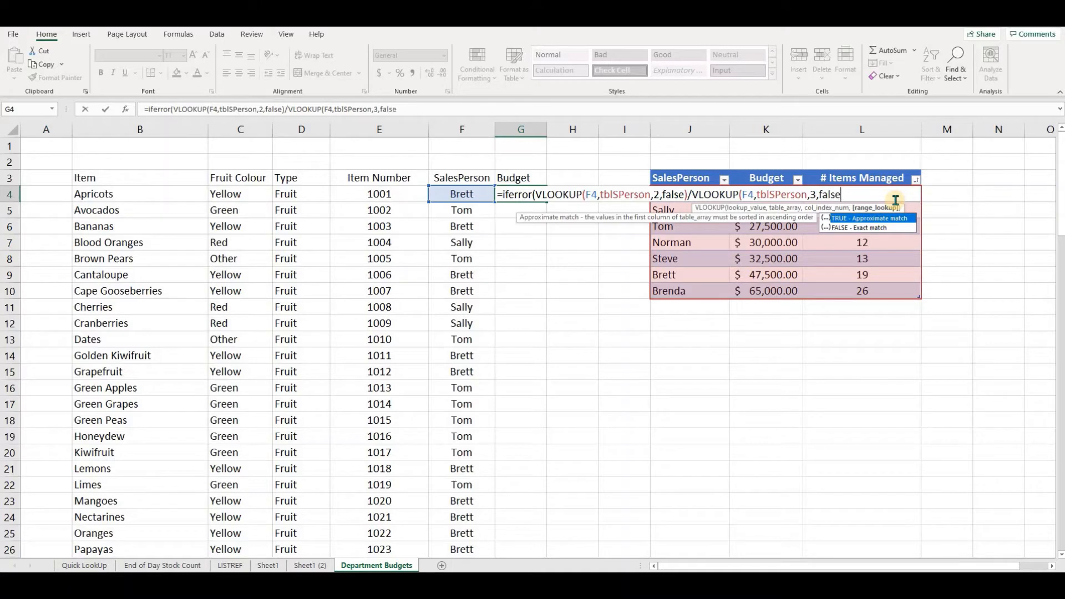
pyautogui.write(')')
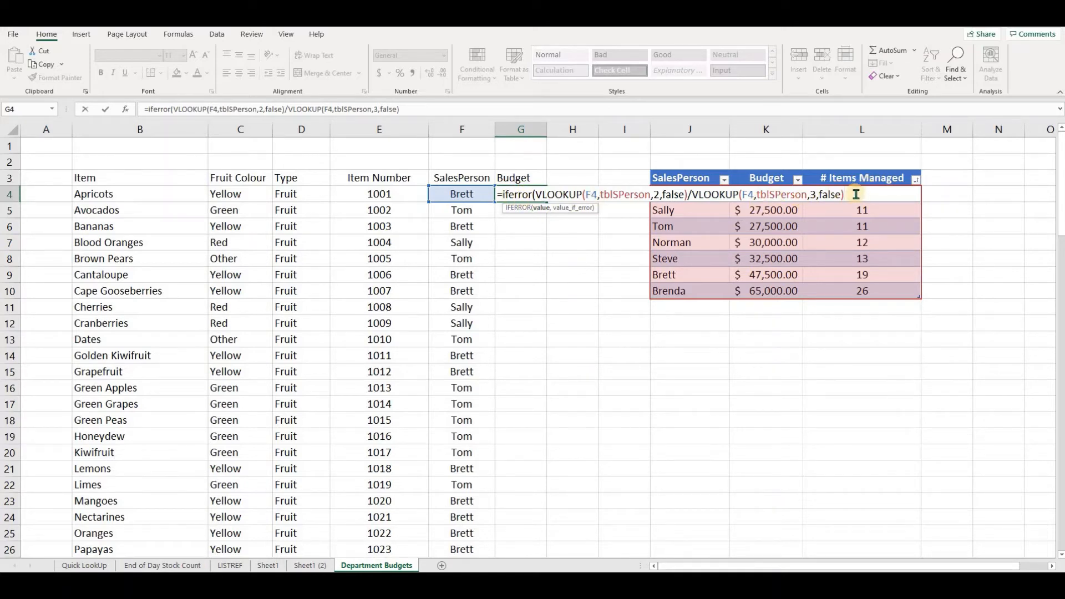
# - Set the IFERROR fallback text to "CHECK", close the formula and enter it
pyautogui.write(',"CHECK"')
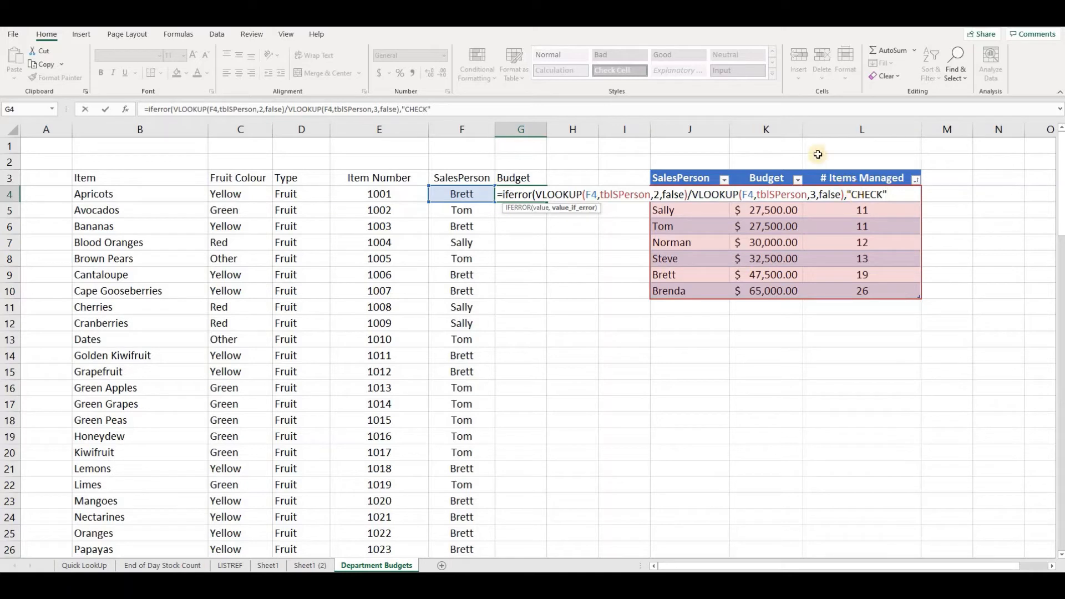
pyautogui.write(')')
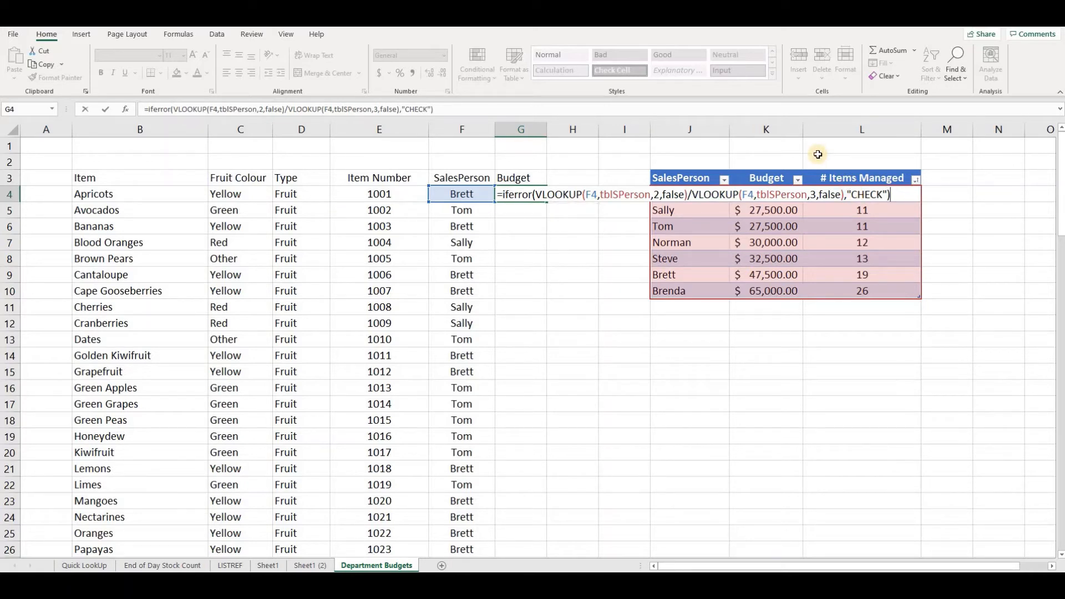
pyautogui.press('Return')
pyautogui.press('Up')
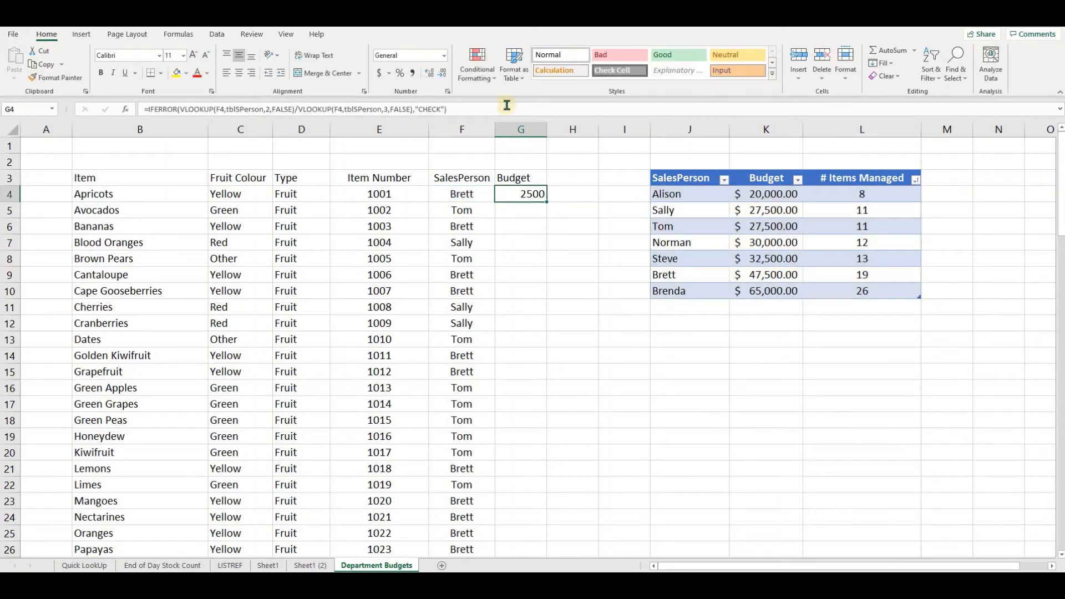
# - Format G4 as Accounting and fill the formula down the whole Budget column
pyautogui.click(381, 74)
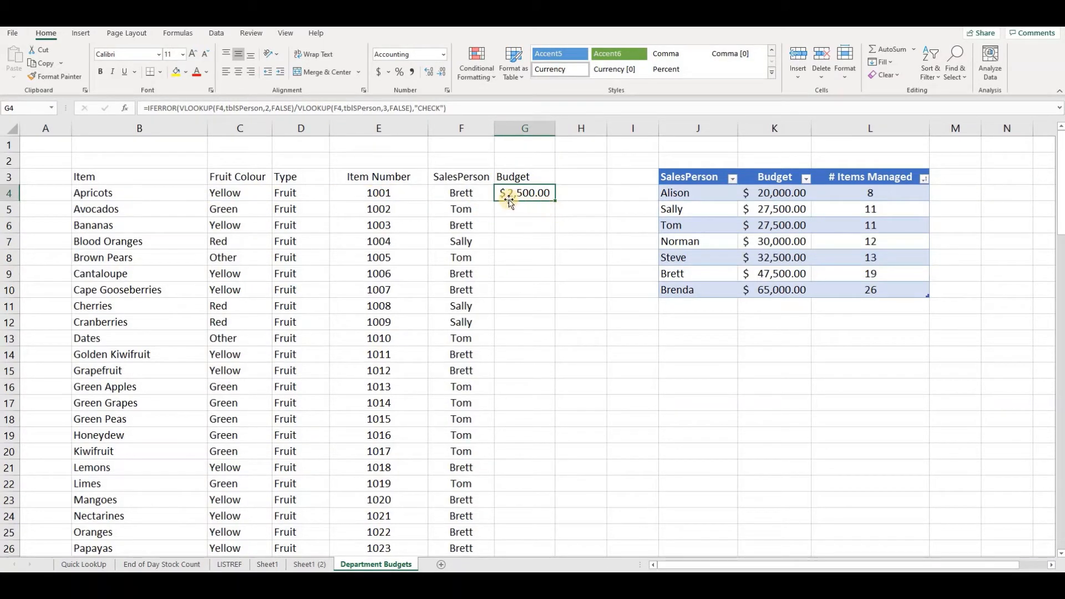
pyautogui.doubleClick(555, 200)
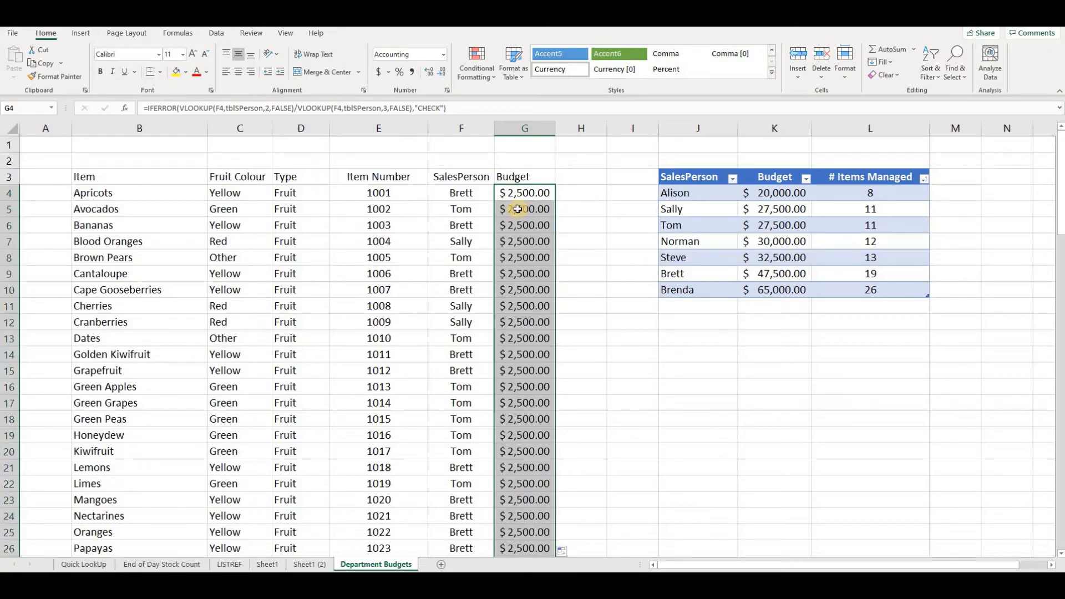
pyautogui.press('Down')
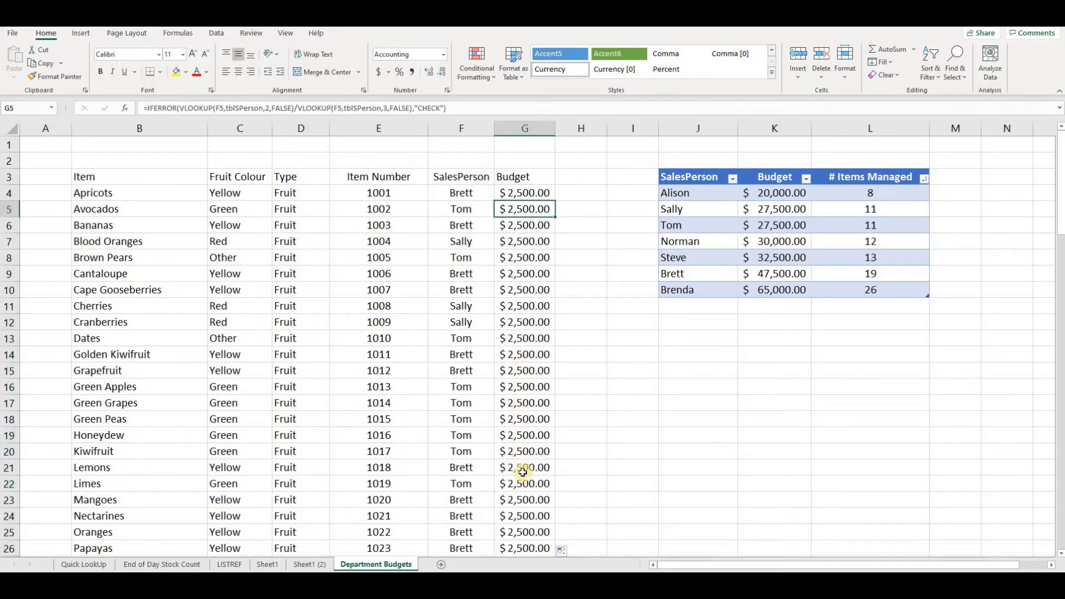
# - Examine the table's # Items Managed and Budget values against the calculated item budgets
pyautogui.scroll(-3, 522, 472)
pyautogui.scroll(3, 523, 472)
pyautogui.moveTo(891, 182); pyautogui.dragTo(880, 300)
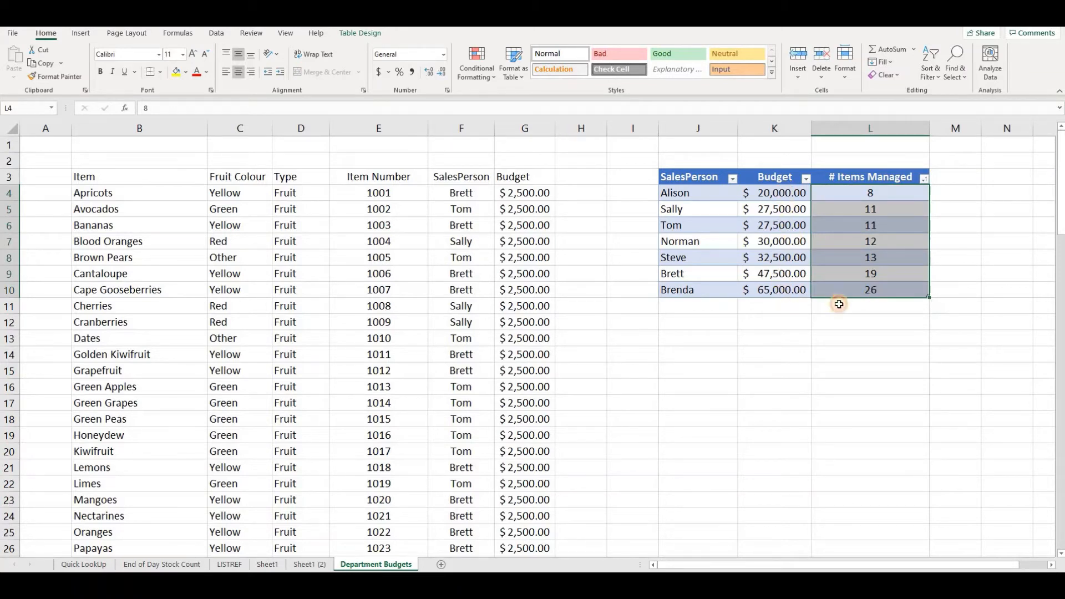
pyautogui.click(803, 275)
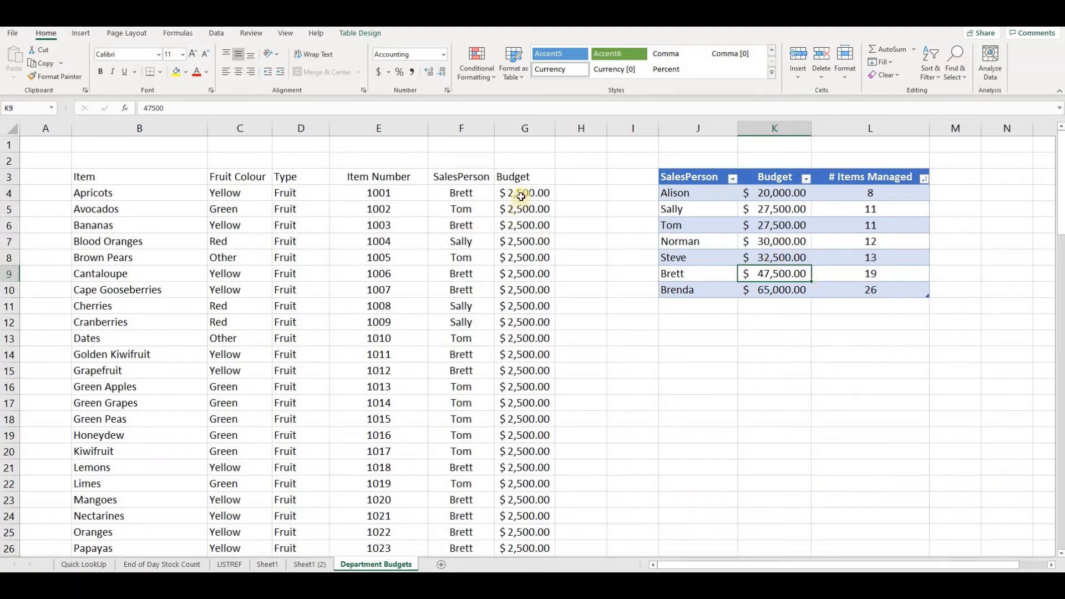
pyautogui.click(793, 226)
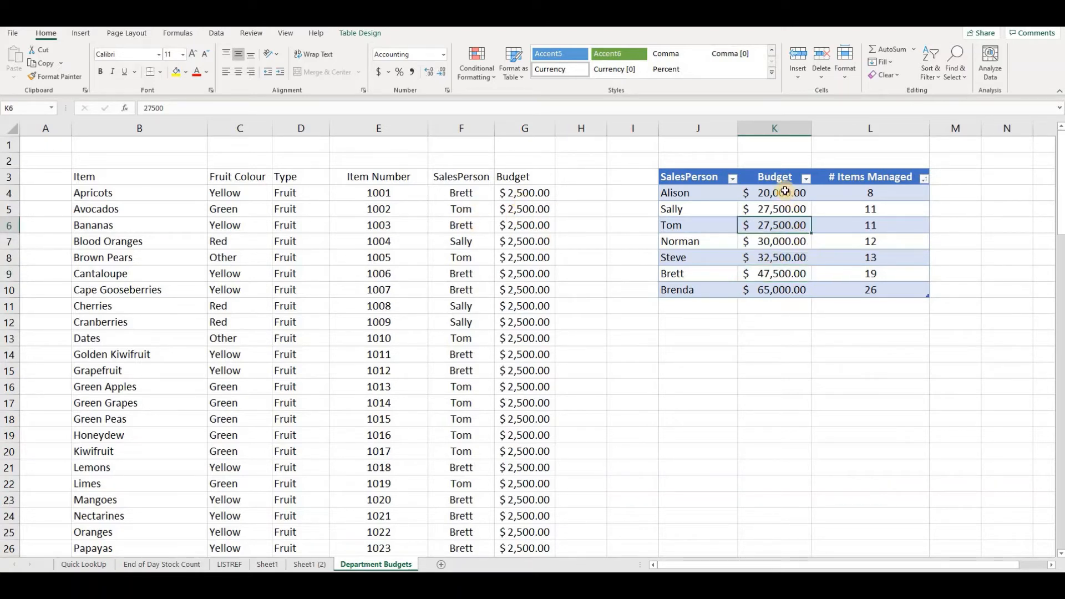
# - Turn on the Total Row for the tblSPerson table
pyautogui.click(790, 199)
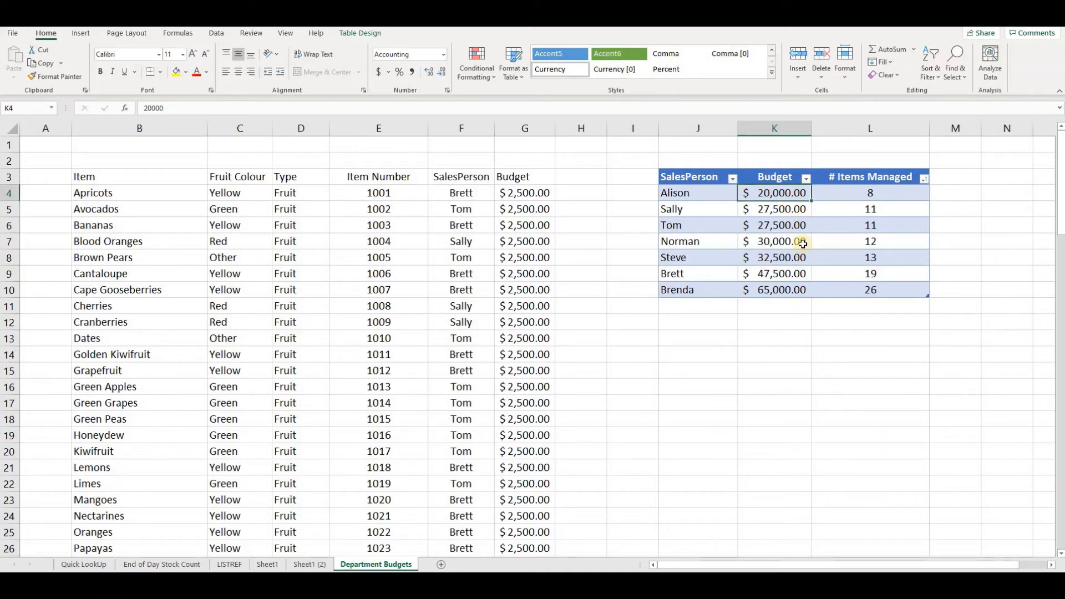
pyautogui.click(361, 35)
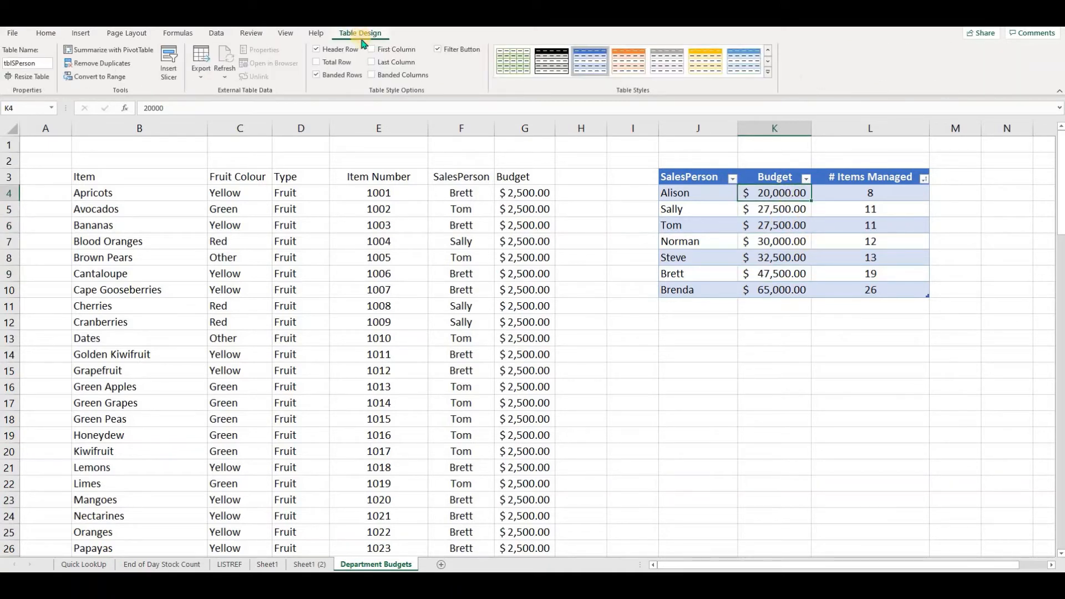
pyautogui.click(338, 65)
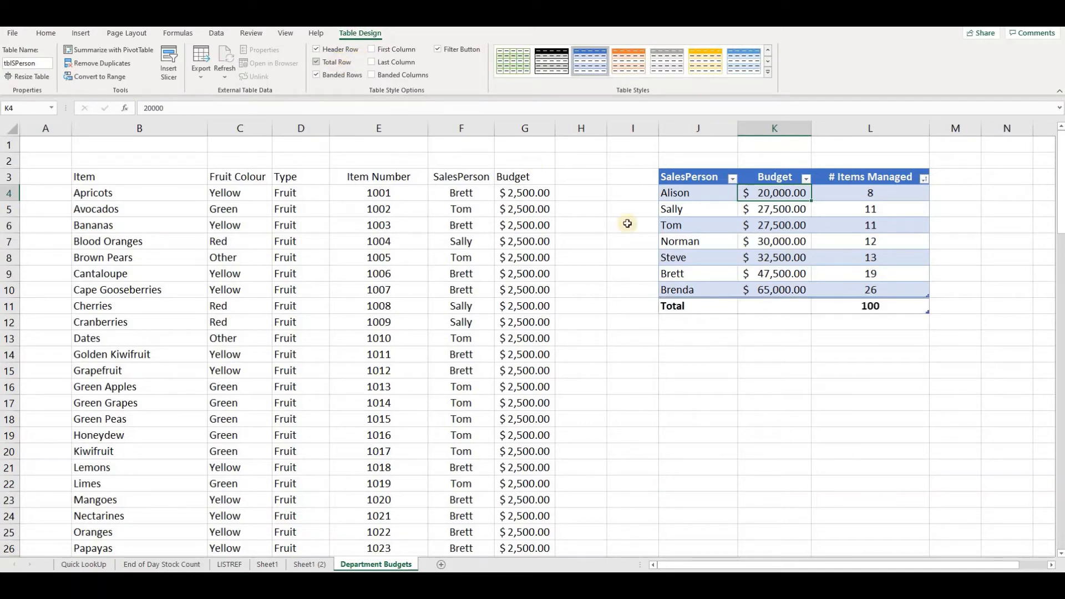
# - Set the tblSPerson table's Budget total to Sum
pyautogui.click(795, 309)
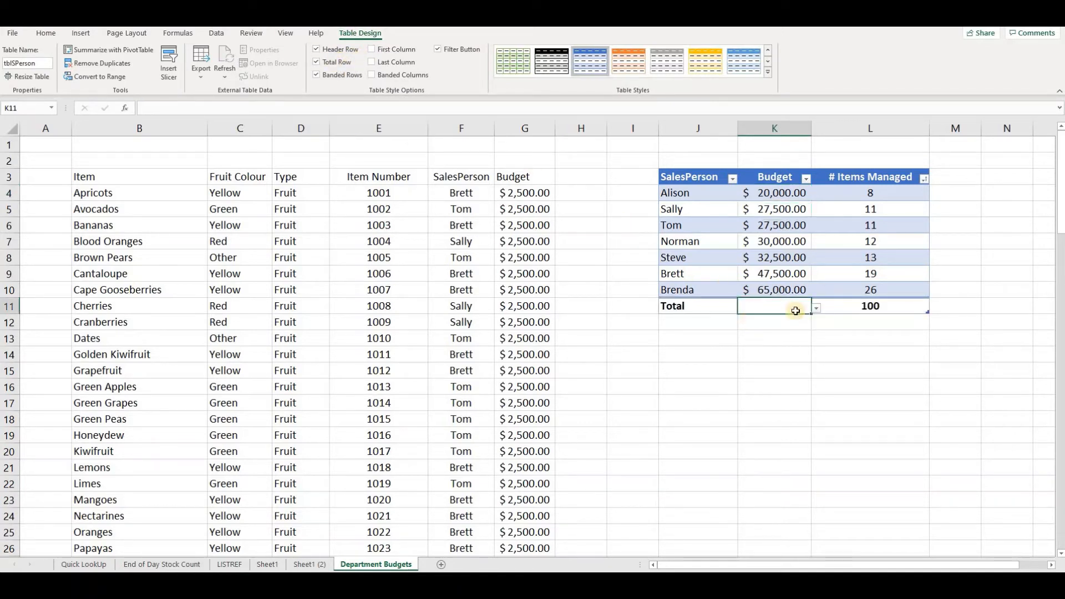
pyautogui.click(816, 307)
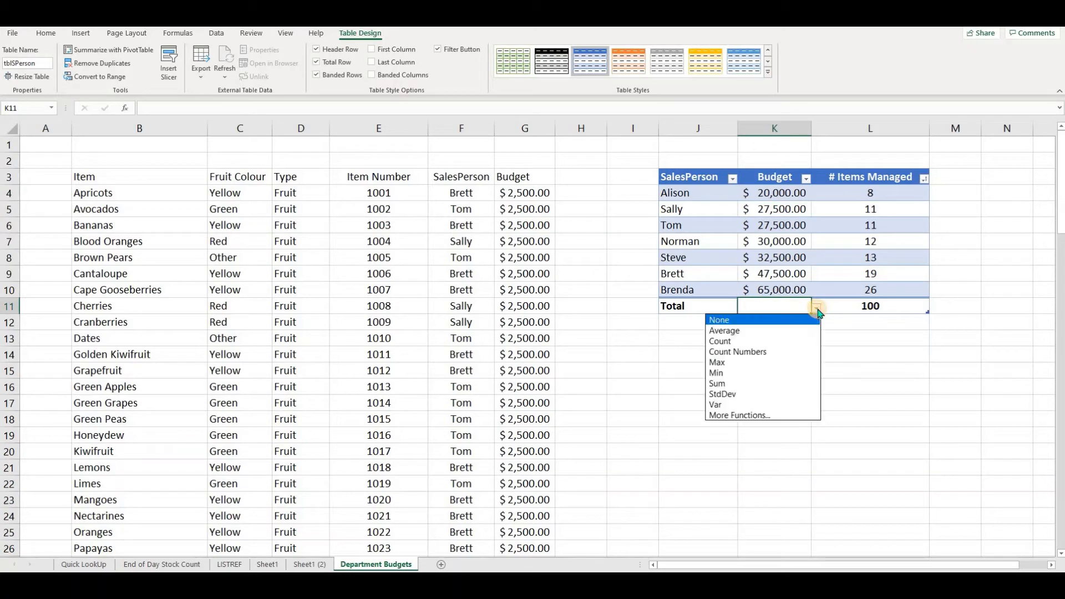
pyautogui.click(790, 383)
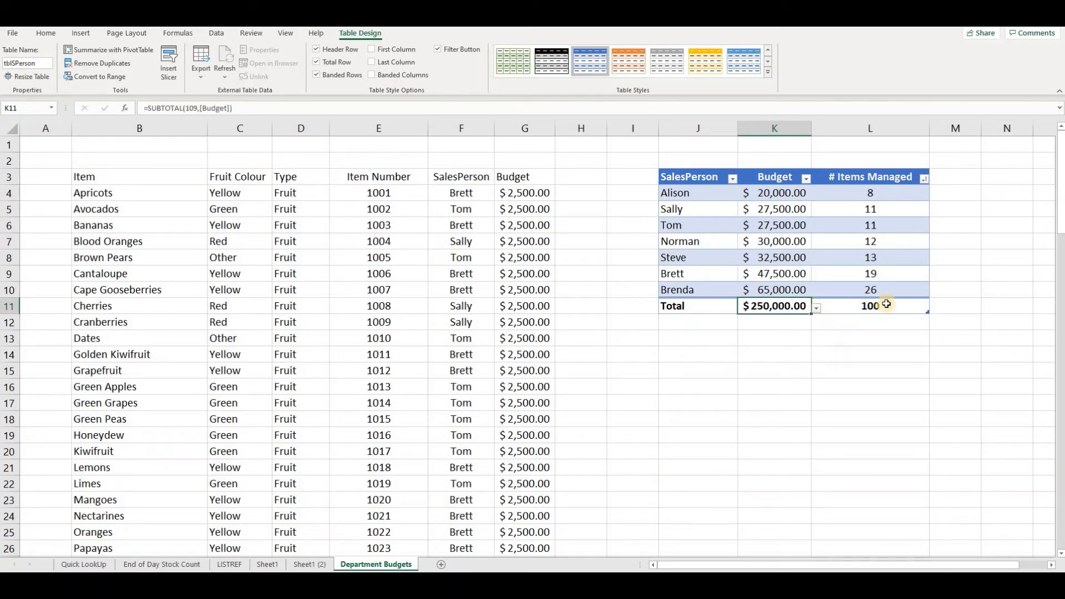
# - Center the Budget column heading in G3 of the item list
pyautogui.click(889, 306)
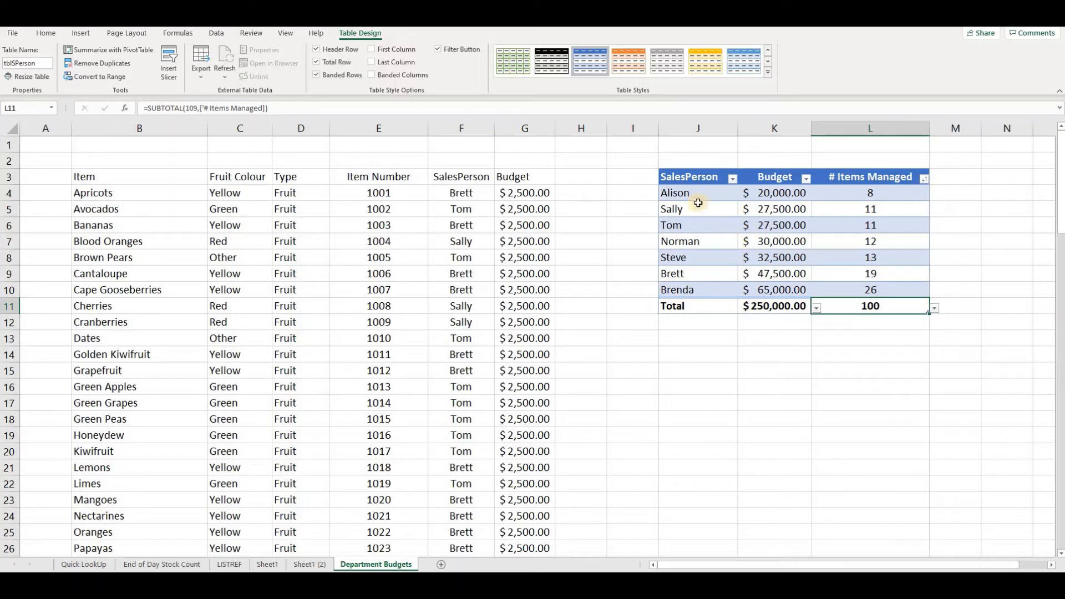
pyautogui.click(682, 193)
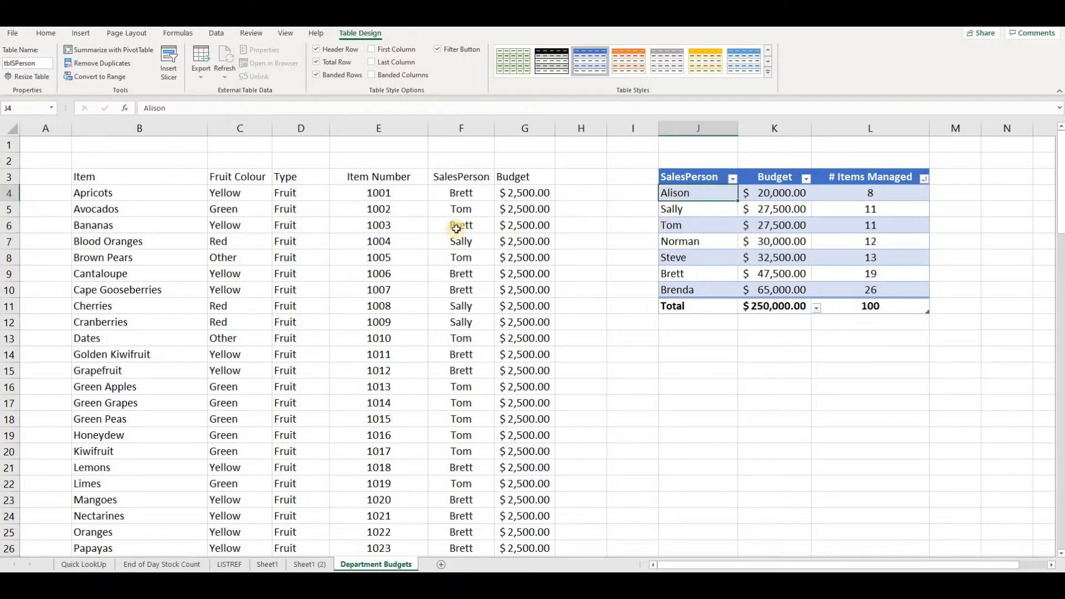
pyautogui.click(109, 178)
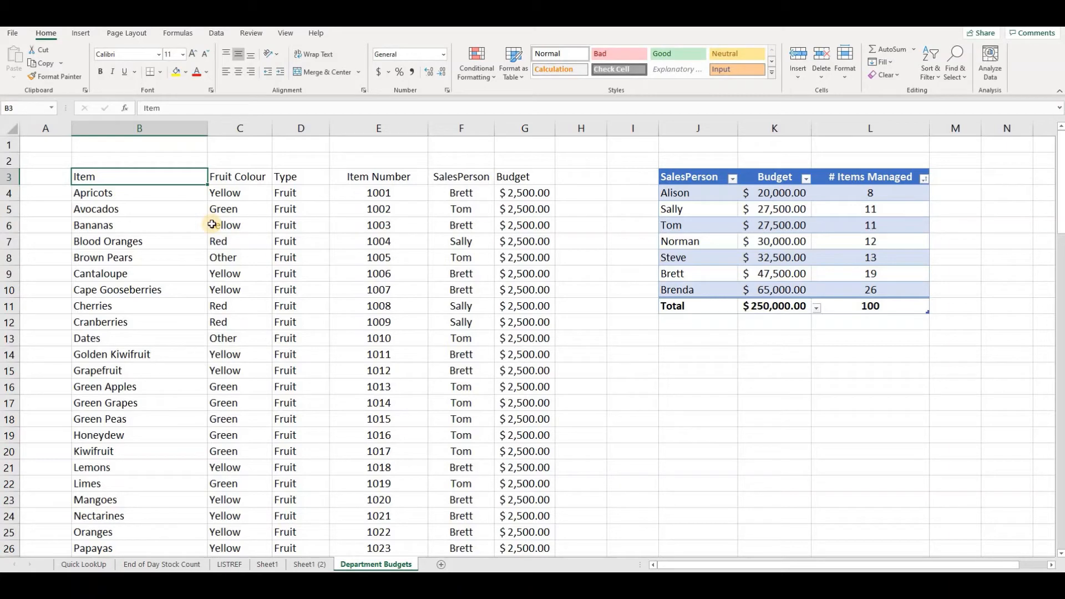
pyautogui.hotkey('ctrl', 'Down')
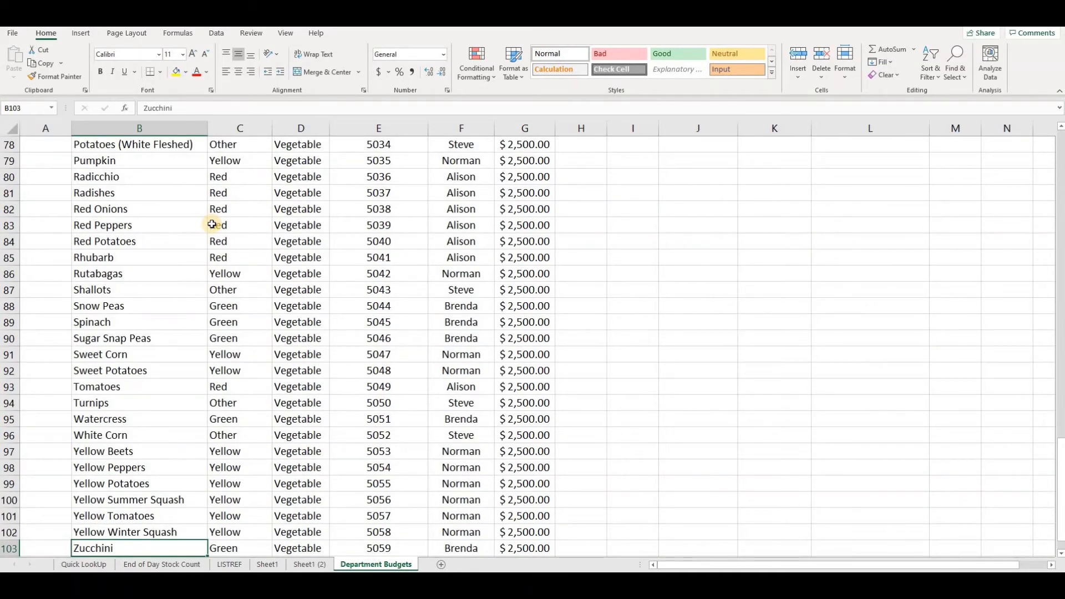
pyautogui.hotkey('ctrl', 'Up')
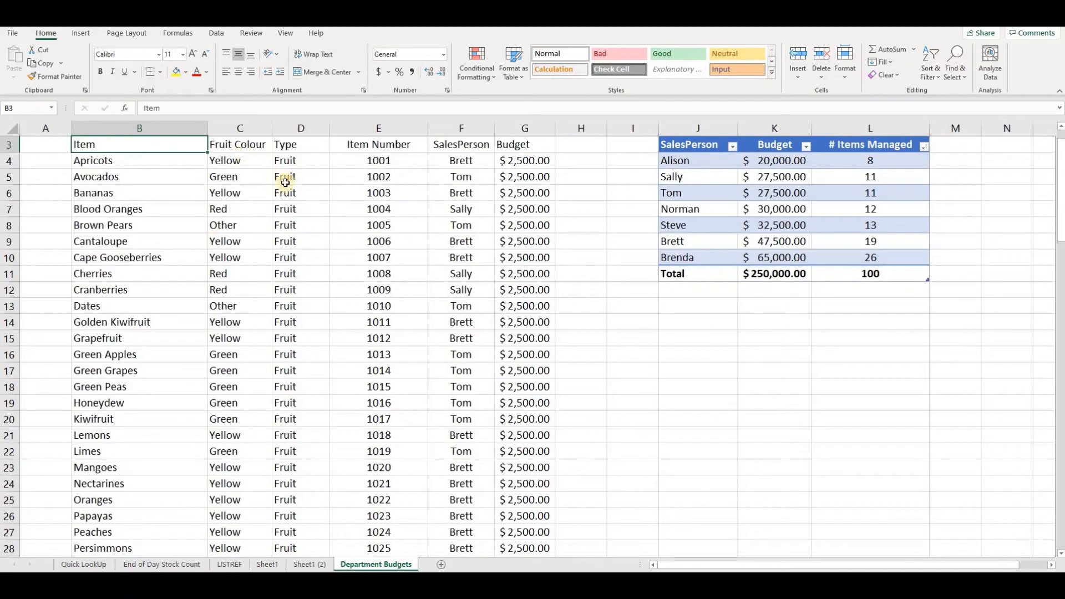
pyautogui.scroll(1, 274, 224)
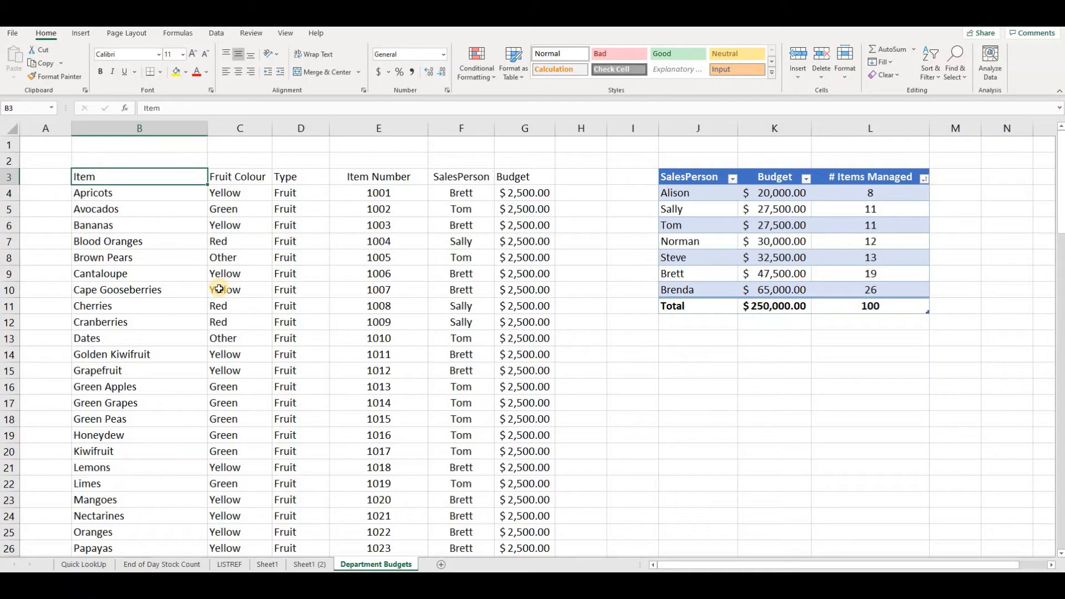
pyautogui.click(508, 174)
pyautogui.click(238, 72)
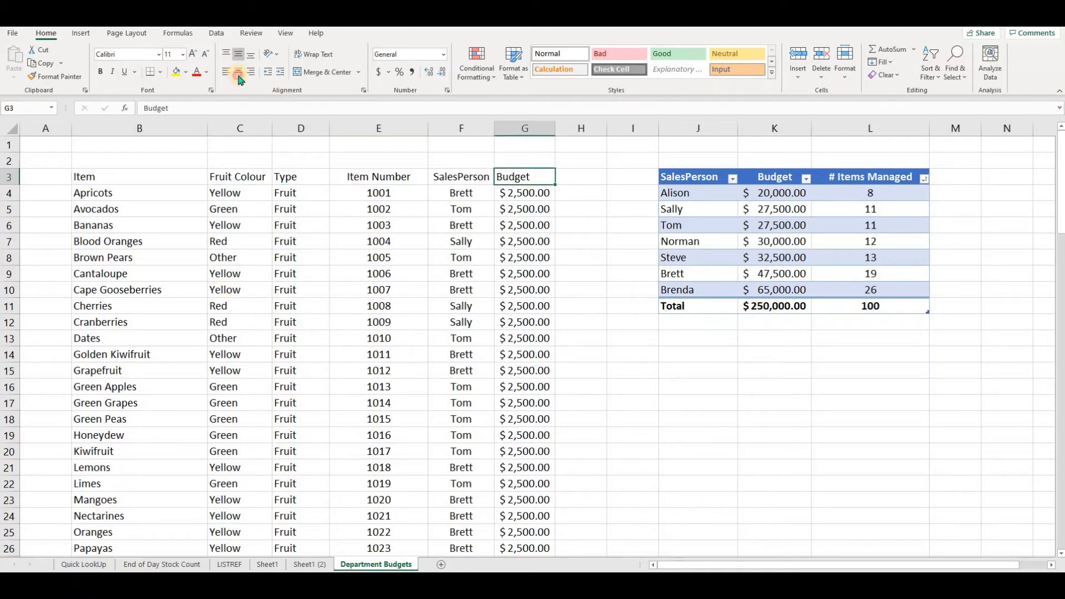
# - Create a PivotTable from the item list starting at B3 on a new worksheet
pyautogui.click(369, 276)
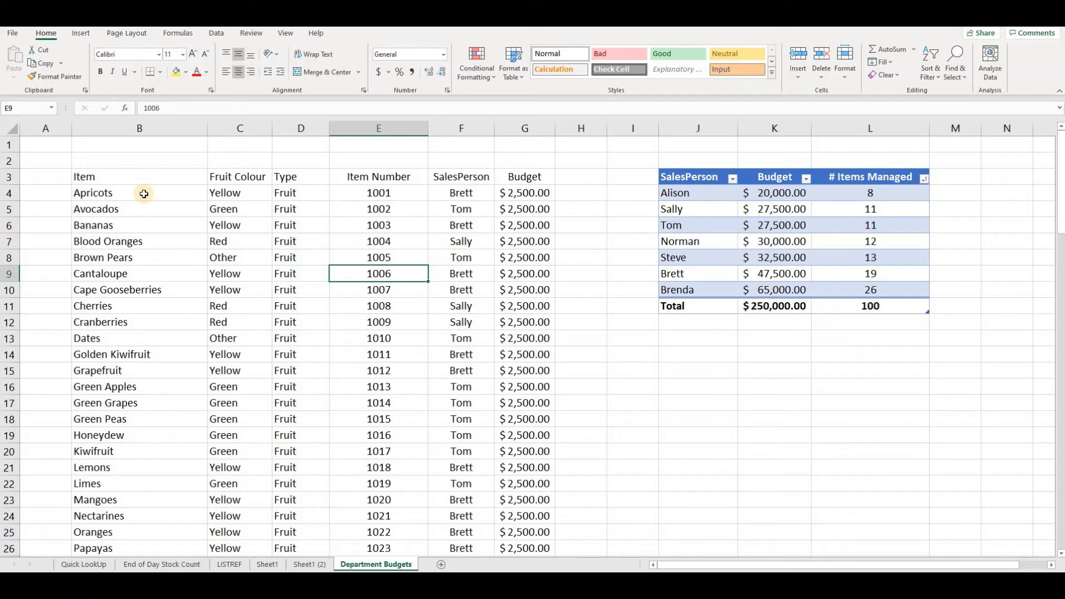
pyautogui.click(89, 177)
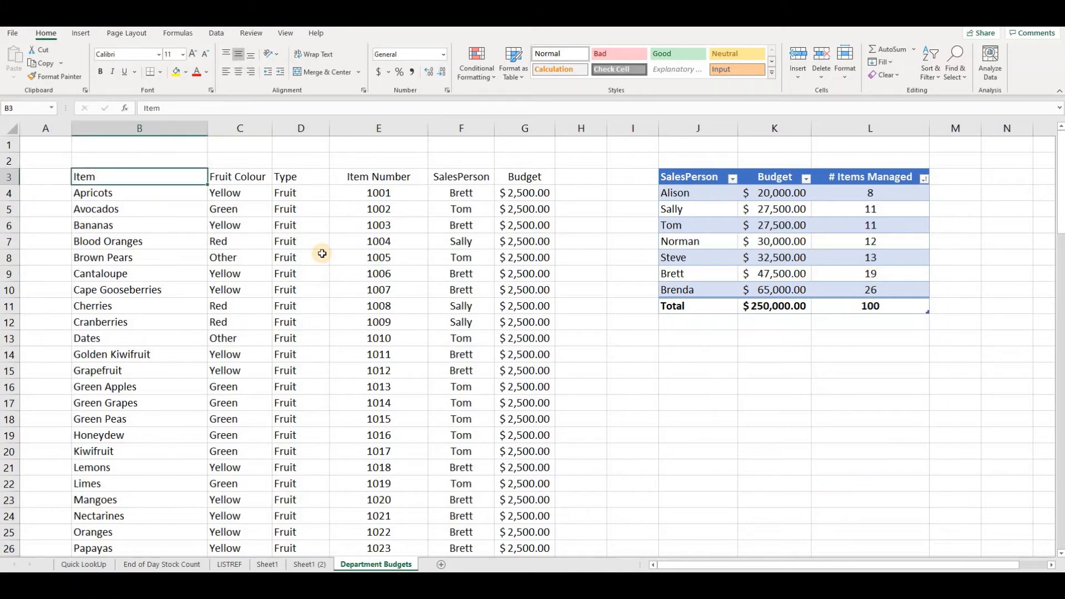
pyautogui.hotkey('ctrl', 'shift', 'Right')
pyautogui.hotkey('ctrl', 'shift', 'Down')
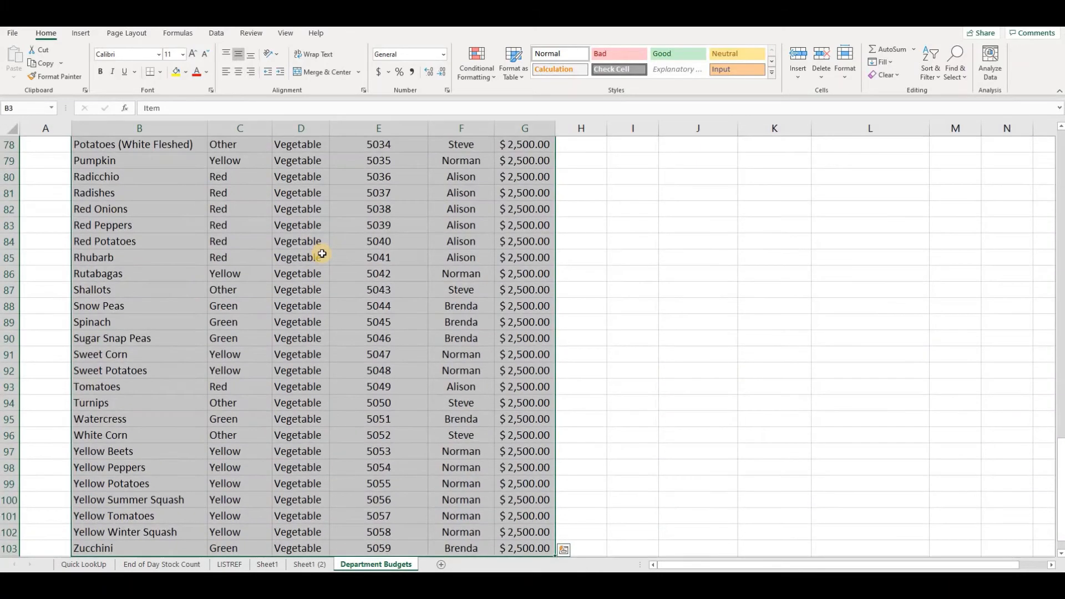
pyautogui.scroll(20, 304, 276)
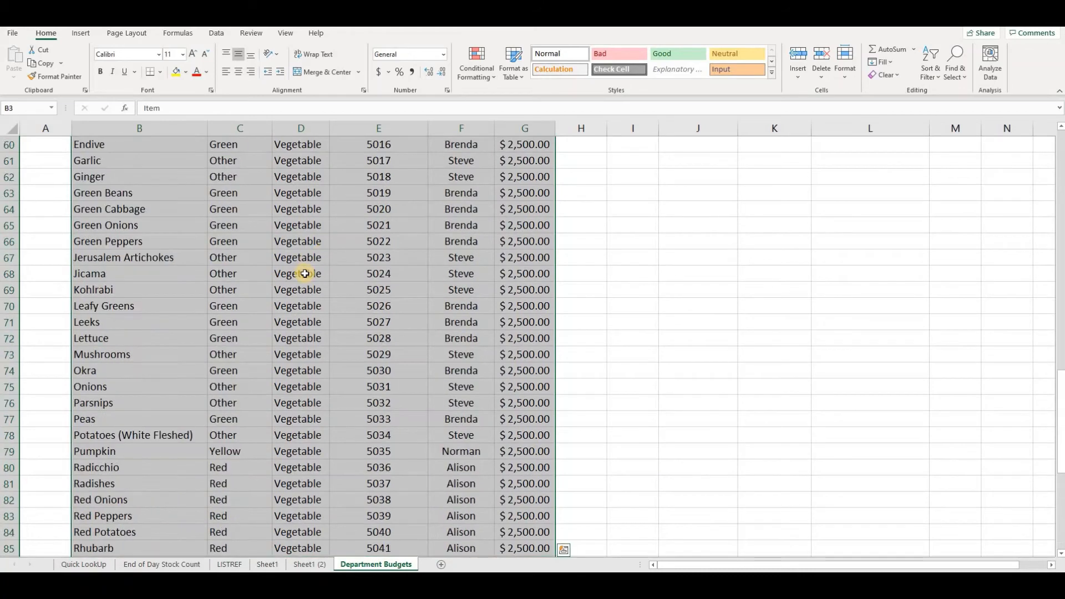
pyautogui.scroll(2, 153, 189)
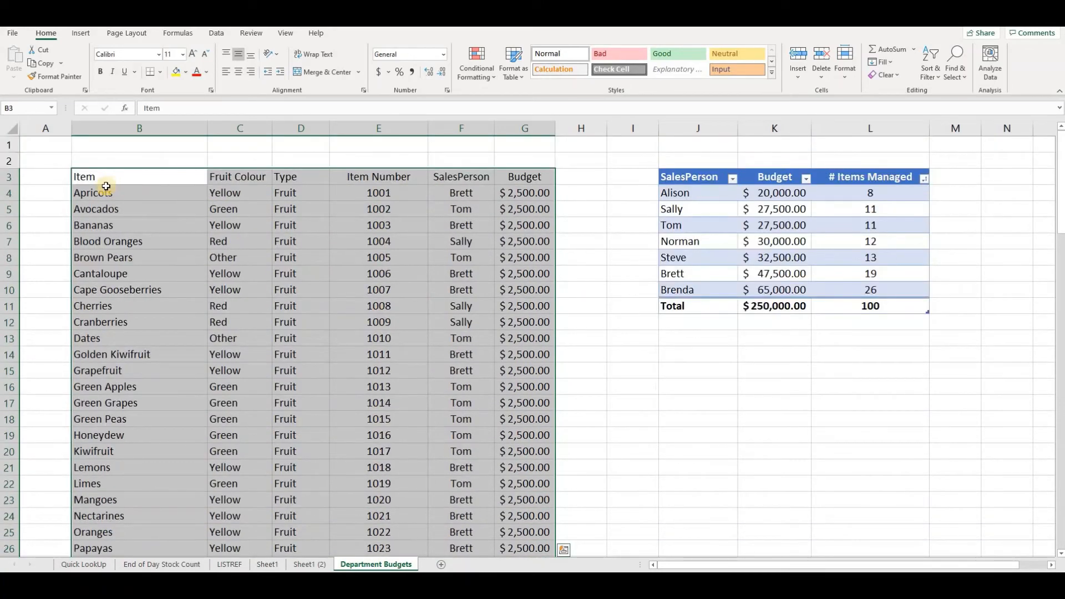
pyautogui.click(110, 177)
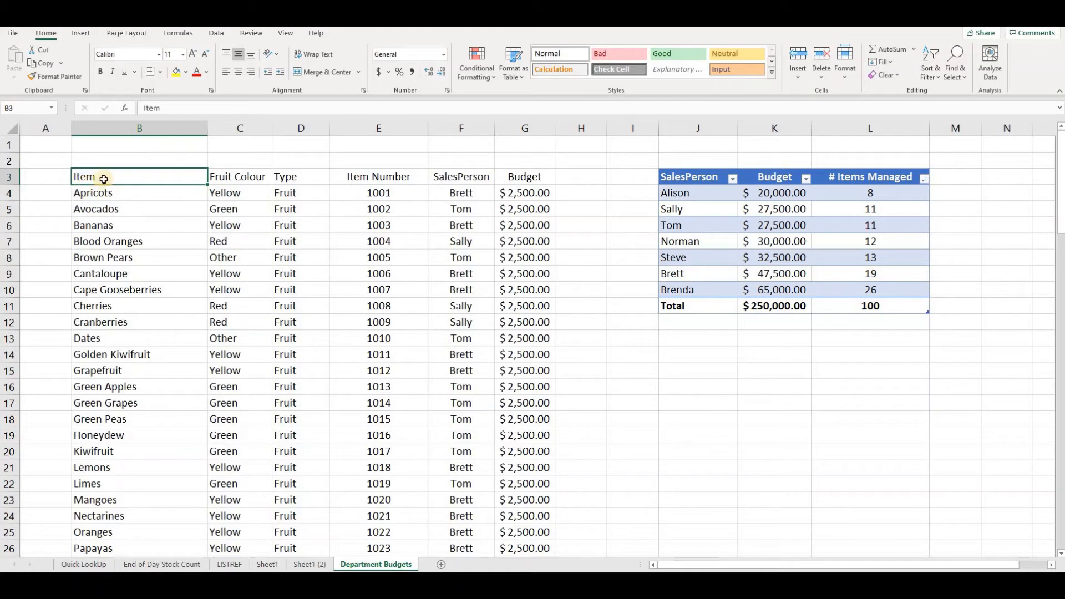
pyautogui.click(247, 258)
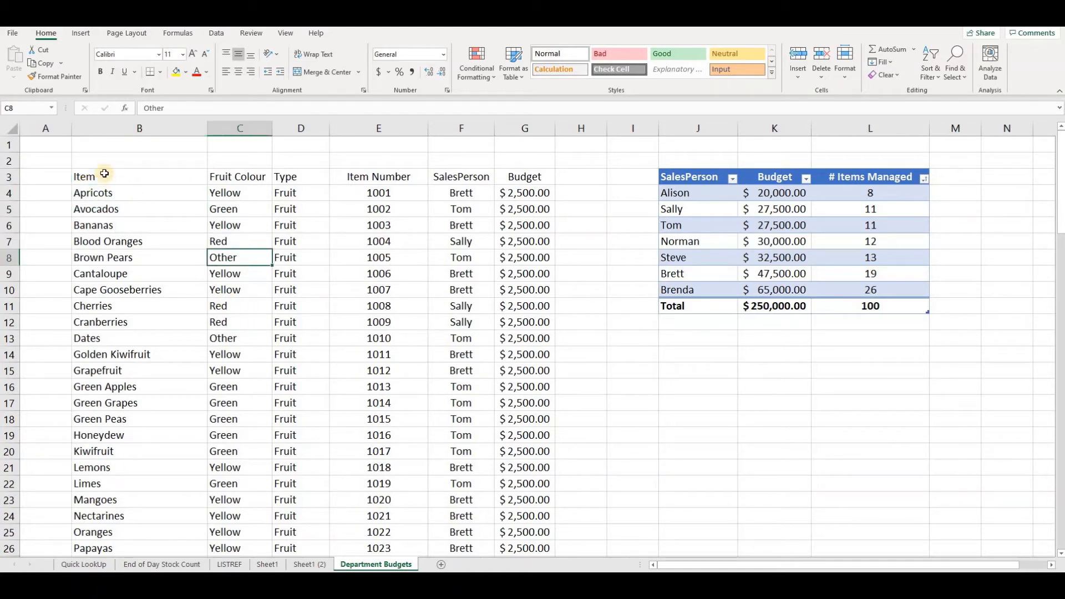
pyautogui.click(139, 178)
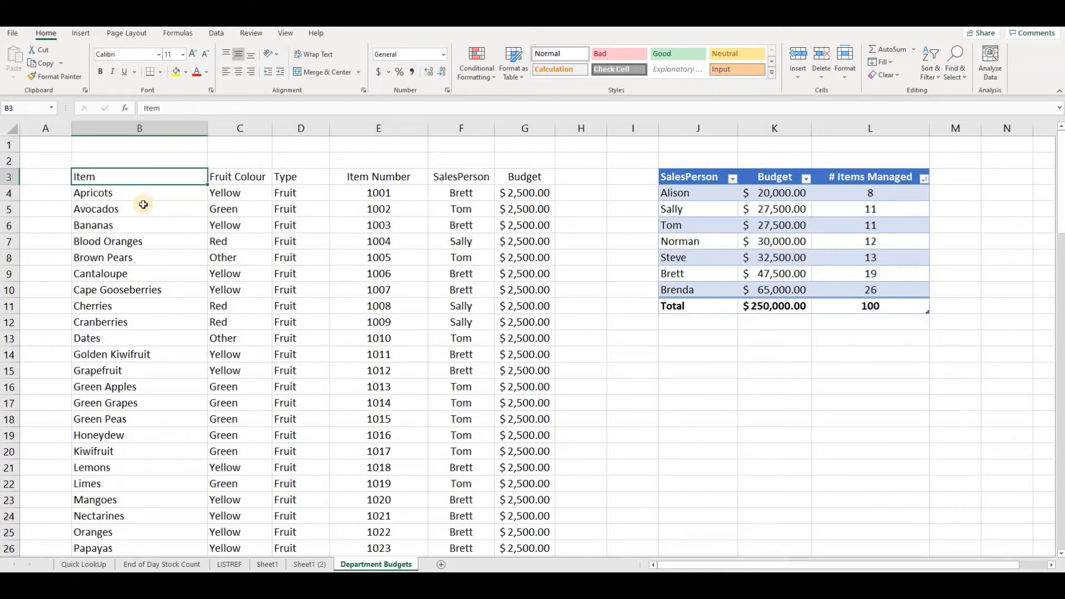
pyautogui.click(81, 34)
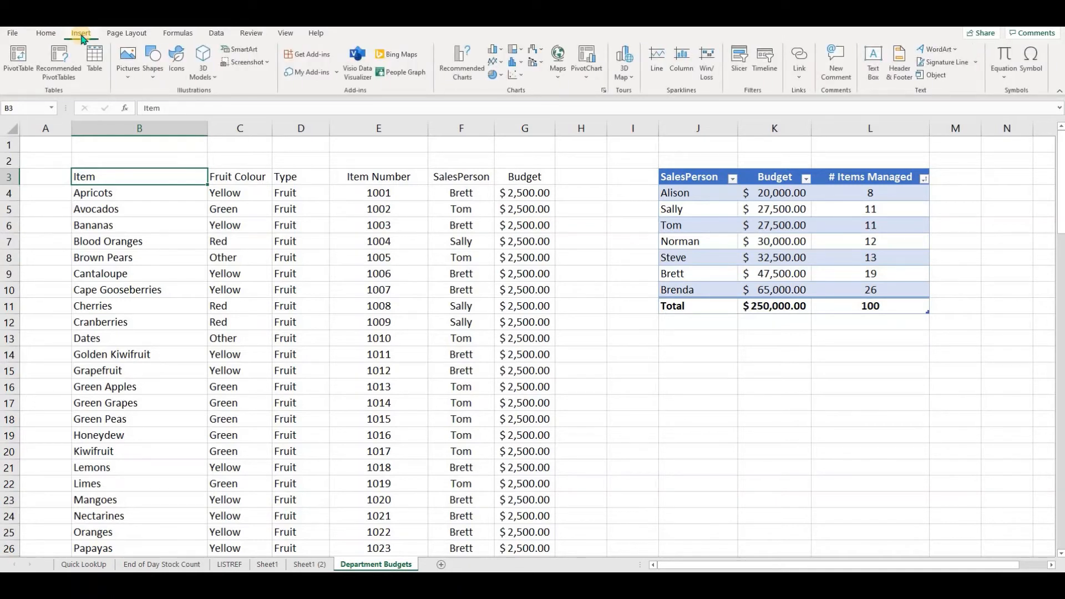
pyautogui.click(23, 68)
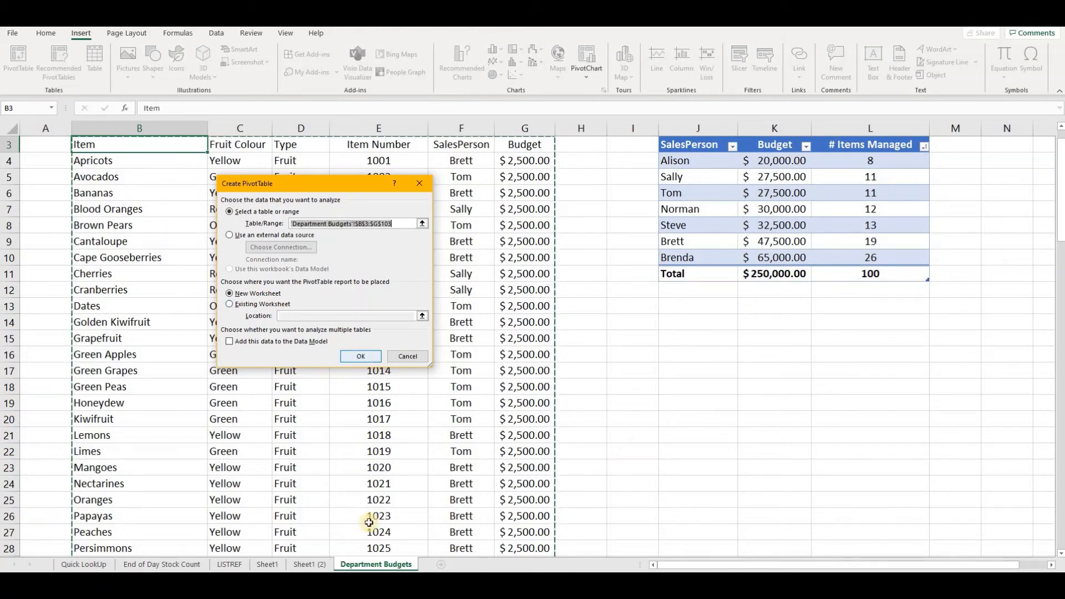
pyautogui.click(361, 356)
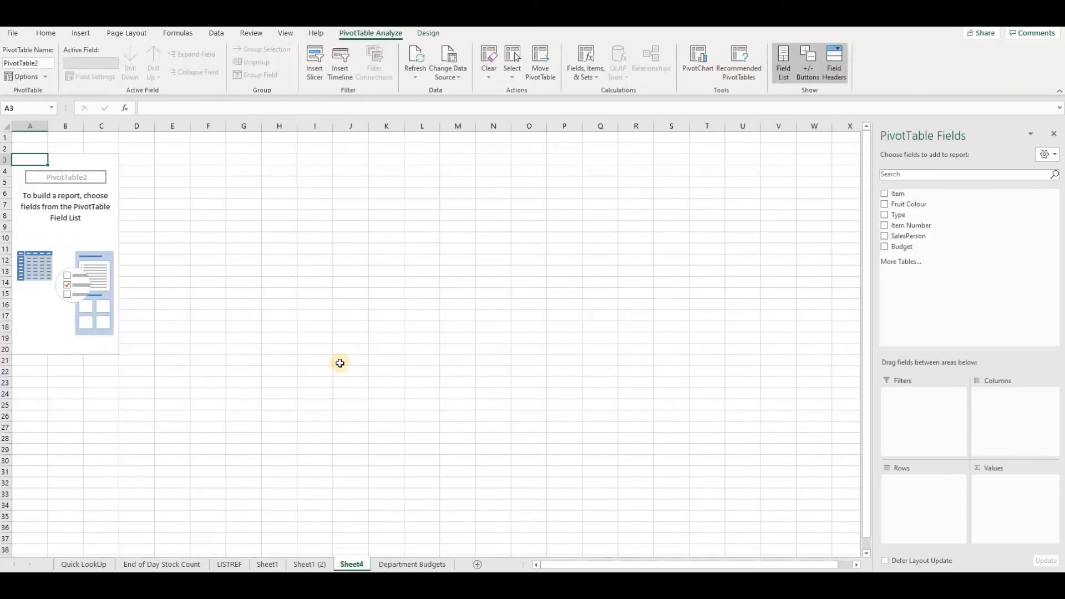
# - Rename the new sheet Pivot Tab and the PivotTable PvtBudgets
pyautogui.moveTo(352, 564); pyautogui.dragTo(356, 553)
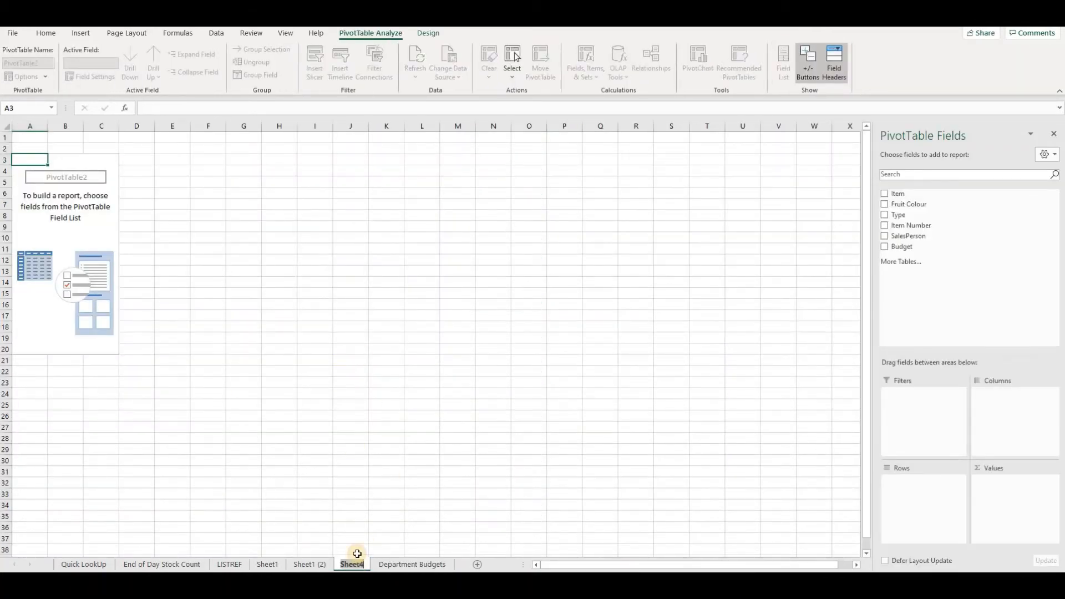
pyautogui.write('Pivot Tab')
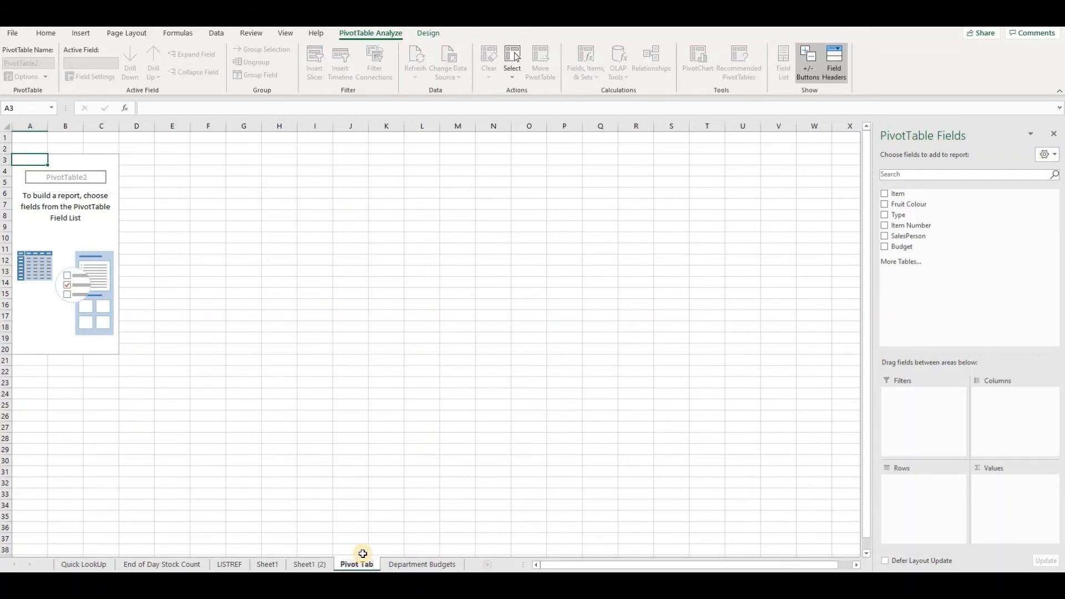
pyautogui.press('Return')
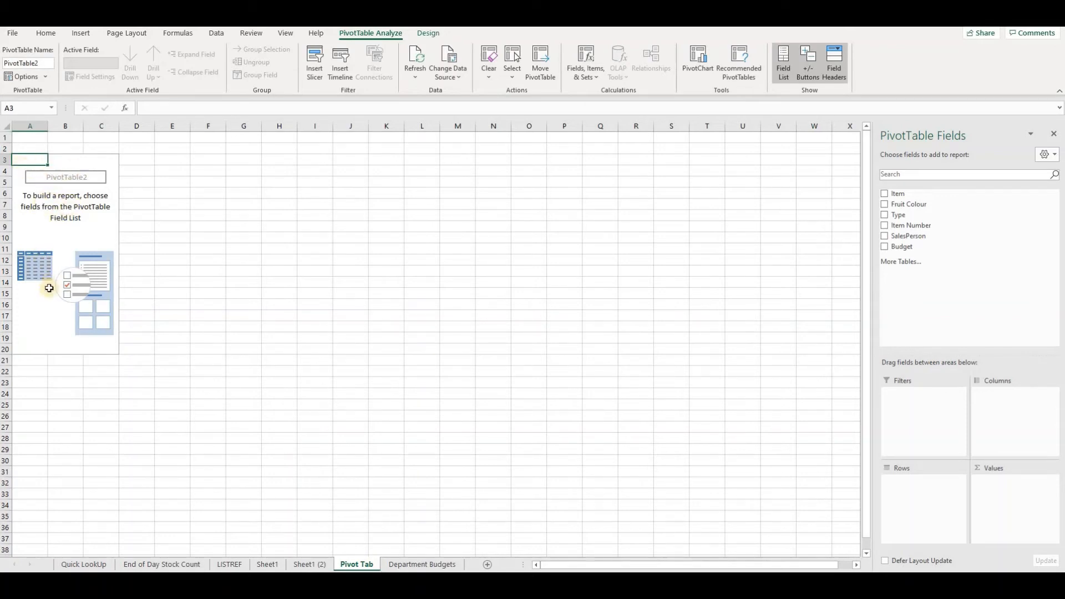
pyautogui.click(47, 62)
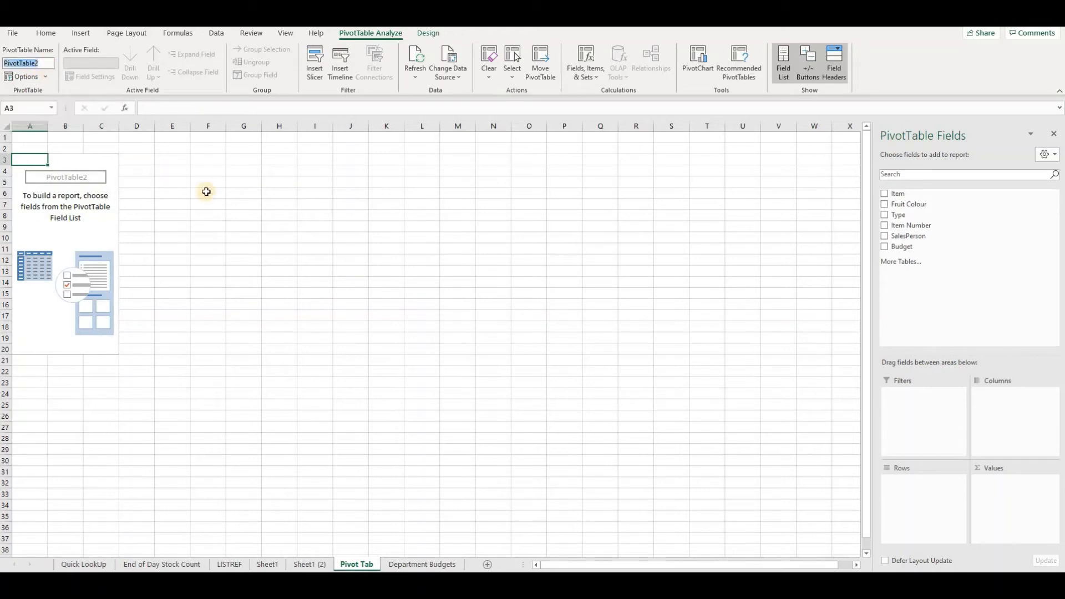
pyautogui.write('PvtBudgets')
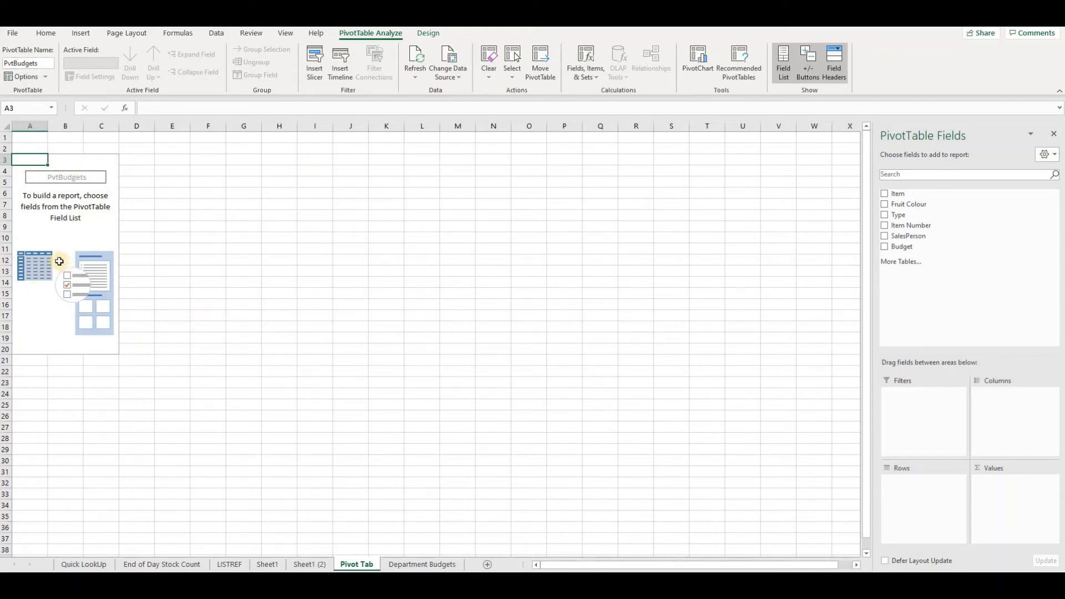
# - Review the tblSPerson table on the Department Budgets sheet, then return to the Pivot Tab sheet
pyautogui.click(413, 564)
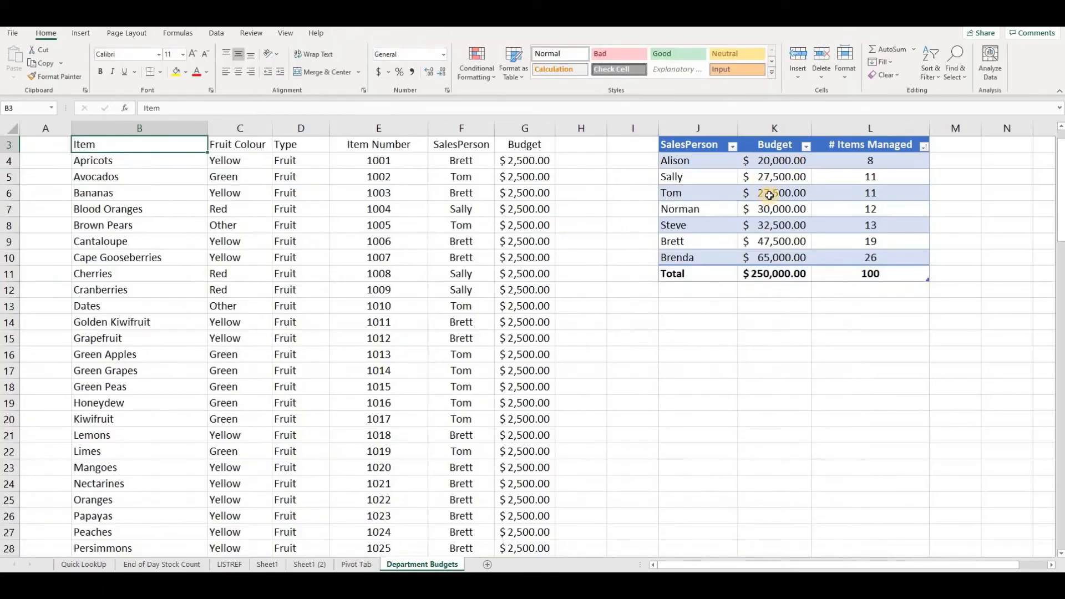
pyautogui.click(769, 195)
pyautogui.scroll(1, 610, 250)
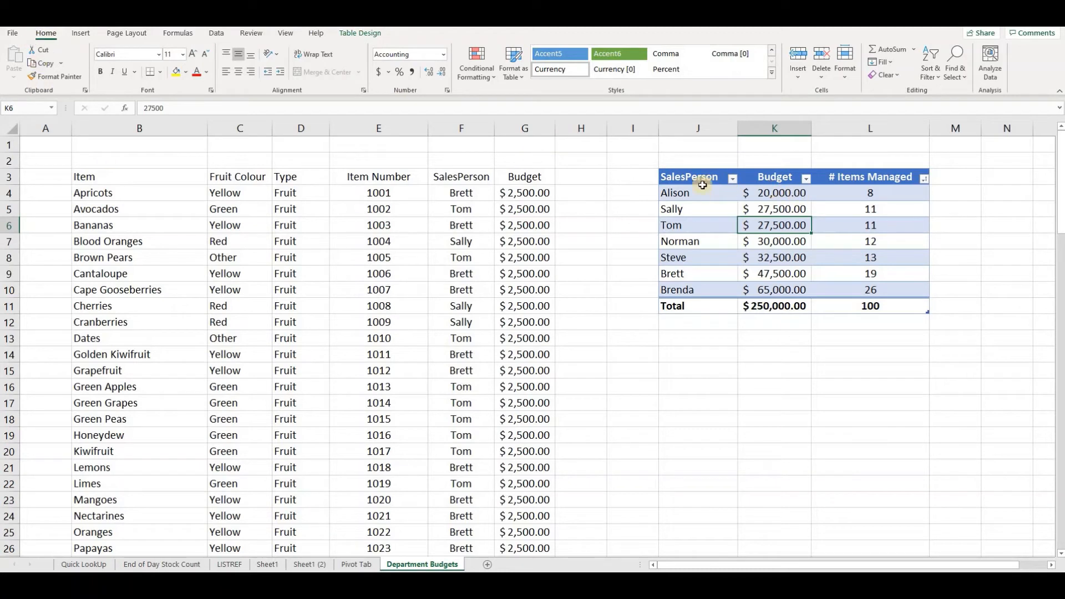
pyautogui.moveTo(702, 186); pyautogui.dragTo(864, 280)
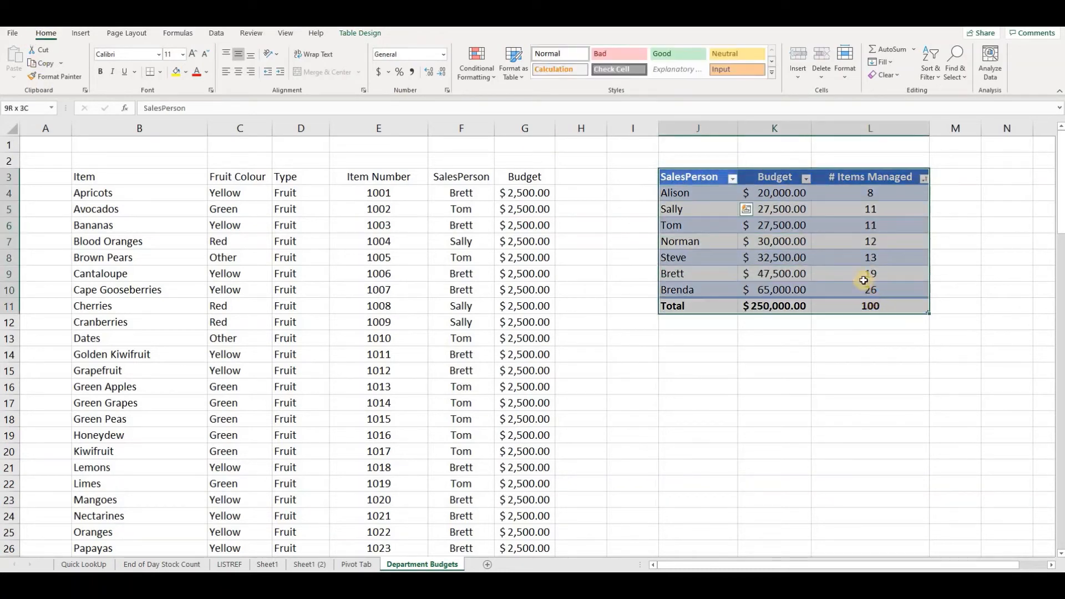
pyautogui.moveTo(694, 175); pyautogui.dragTo(875, 293)
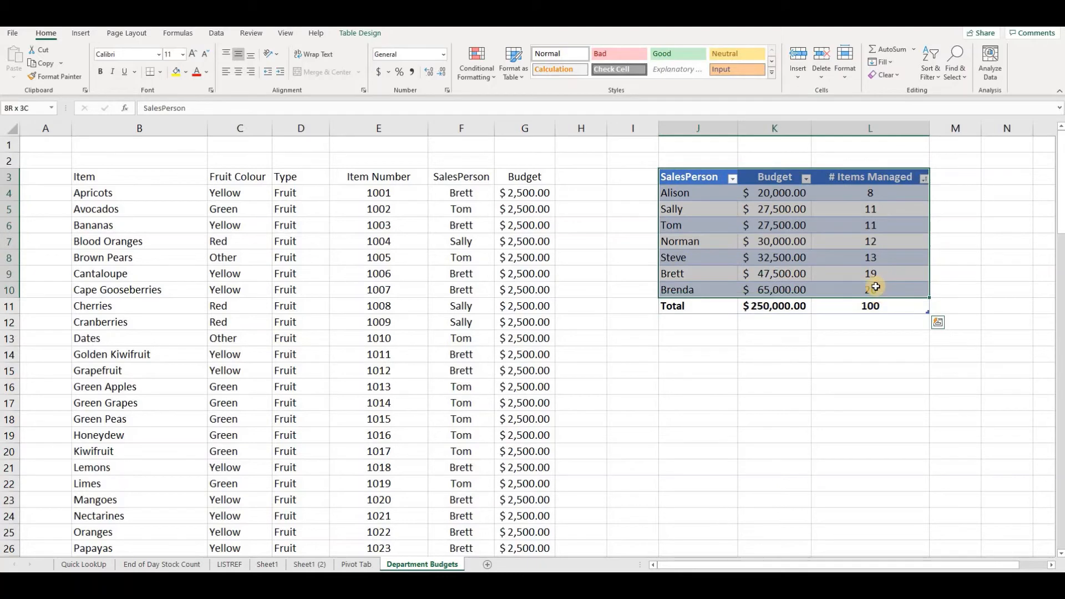
pyautogui.click(704, 235)
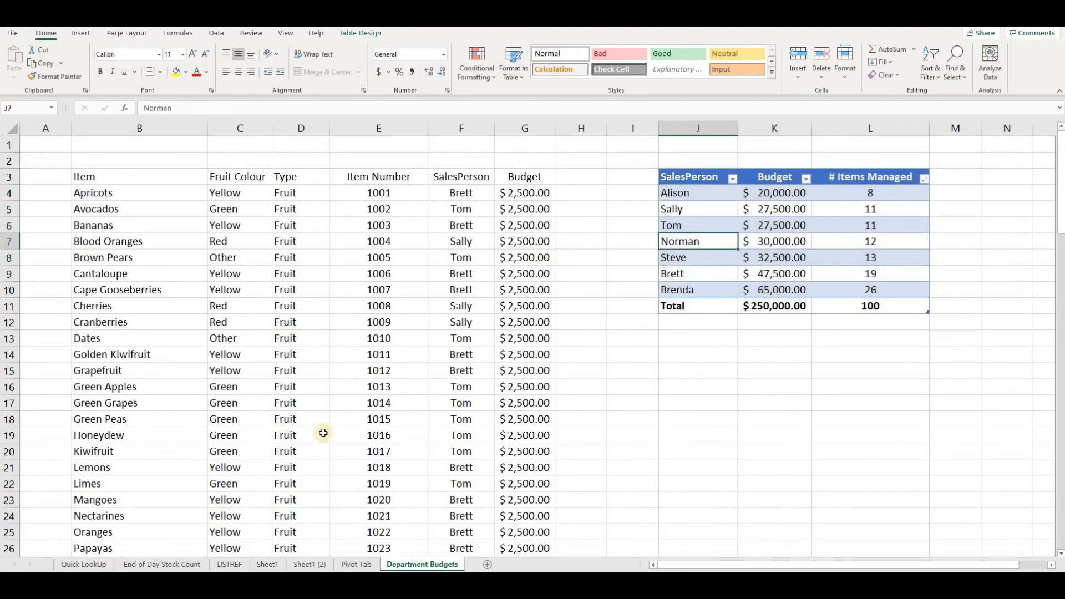
pyautogui.click(356, 564)
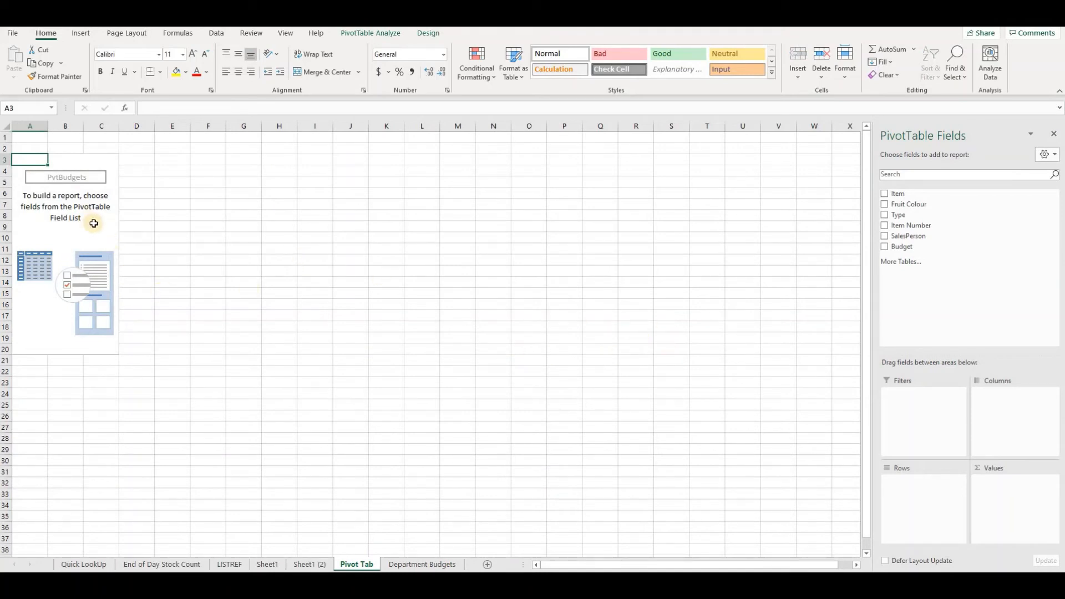
# - Add the SalesPerson field to the PivotTable's rows
pyautogui.scroll(2, 93, 223)
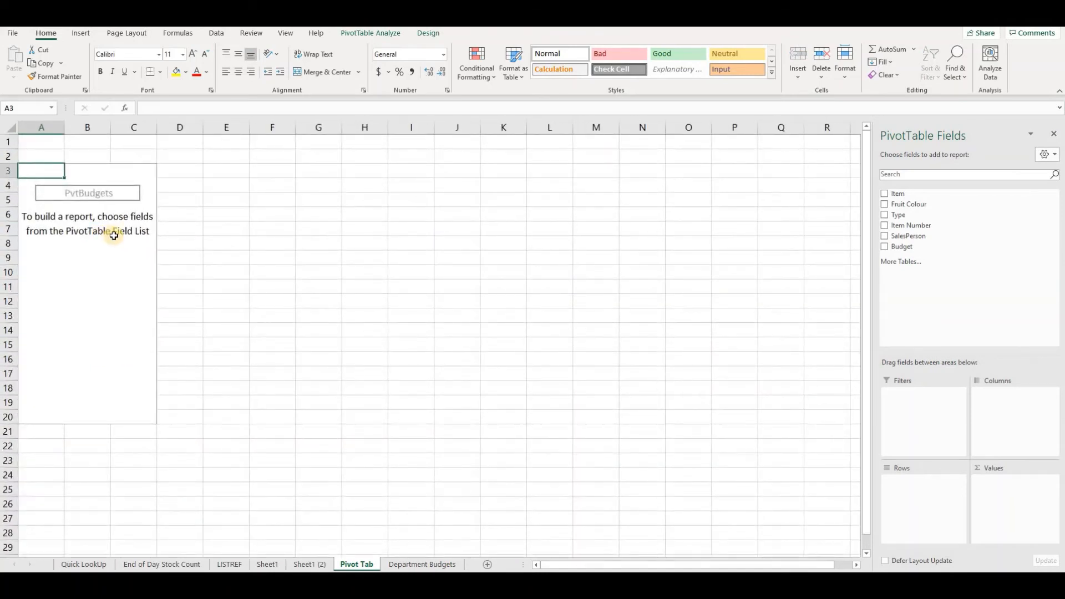
pyautogui.scroll(1, 128, 239)
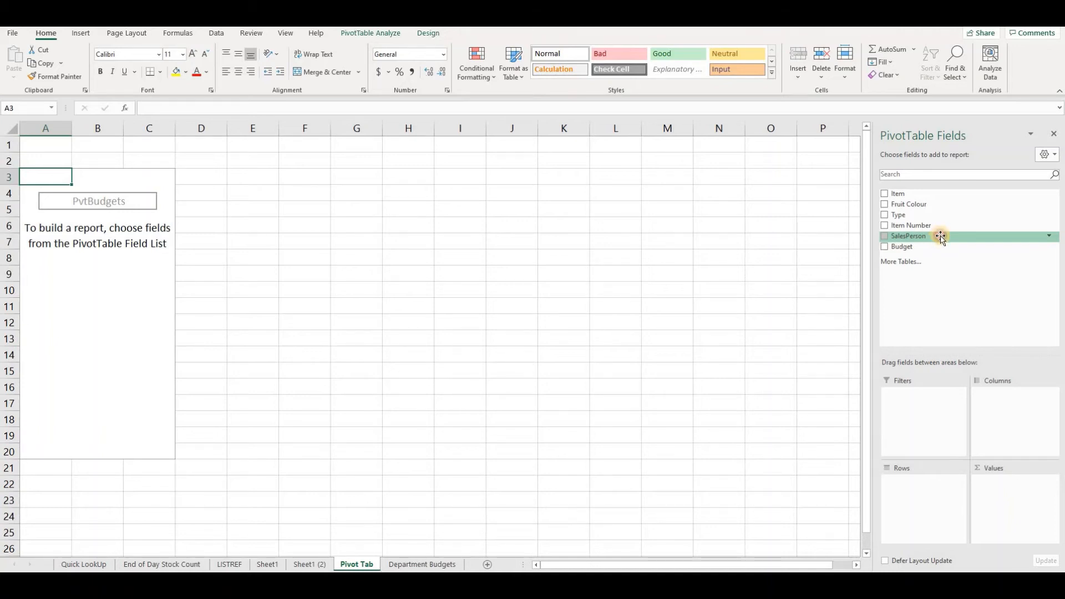
pyautogui.moveTo(940, 236); pyautogui.dragTo(928, 491)
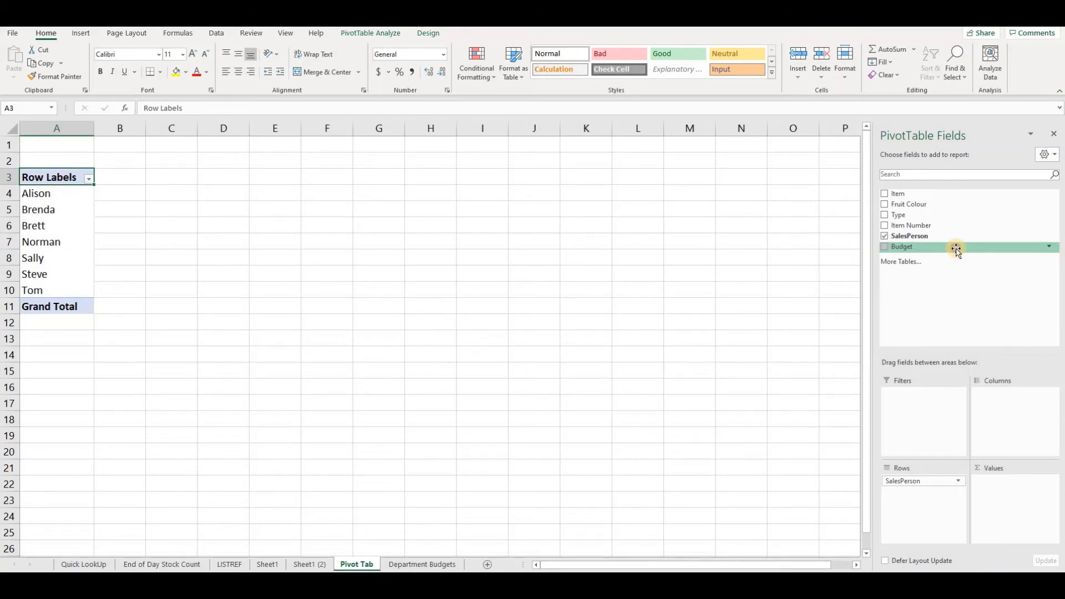
# - Add the Budget field to the PivotTable's values and format the budget sums as Accounting with 2 decimal places and $
pyautogui.moveTo(956, 249); pyautogui.dragTo(1009, 499)
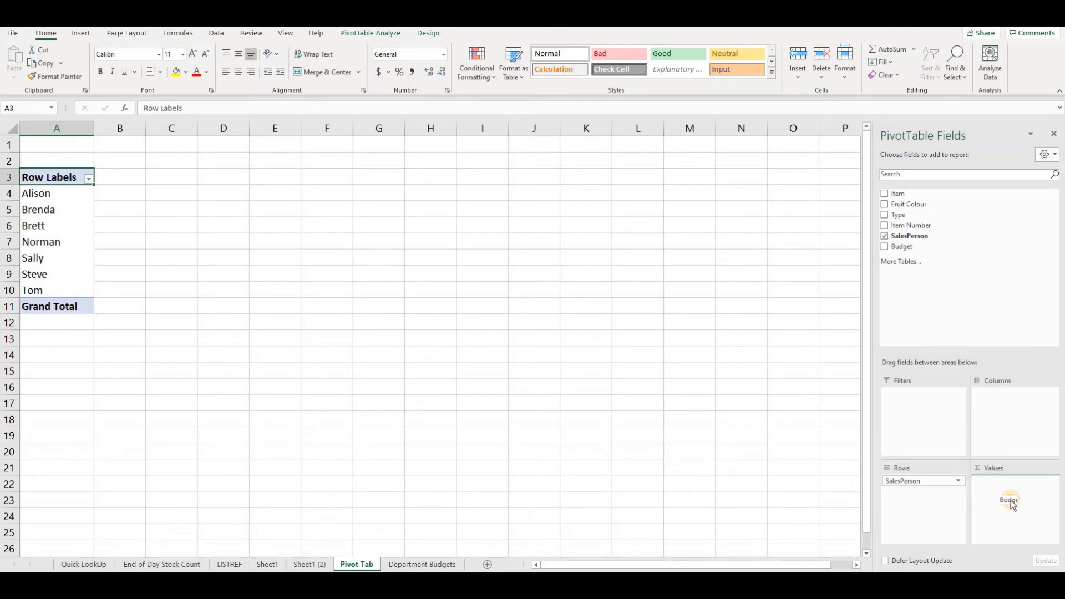
pyautogui.moveTo(1011, 503); pyautogui.dragTo(1010, 502)
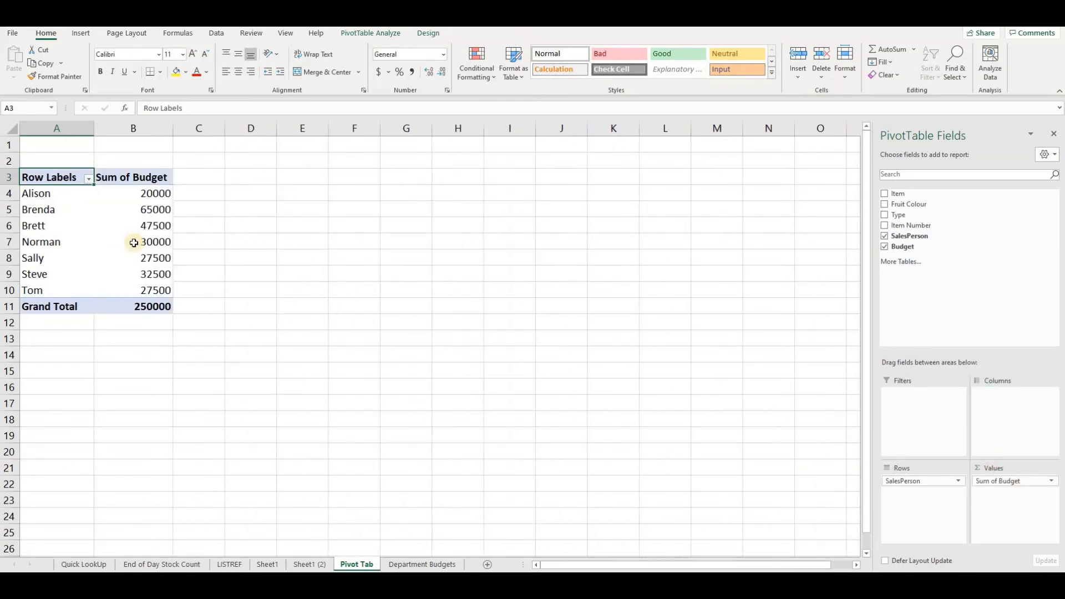
pyautogui.click(145, 193)
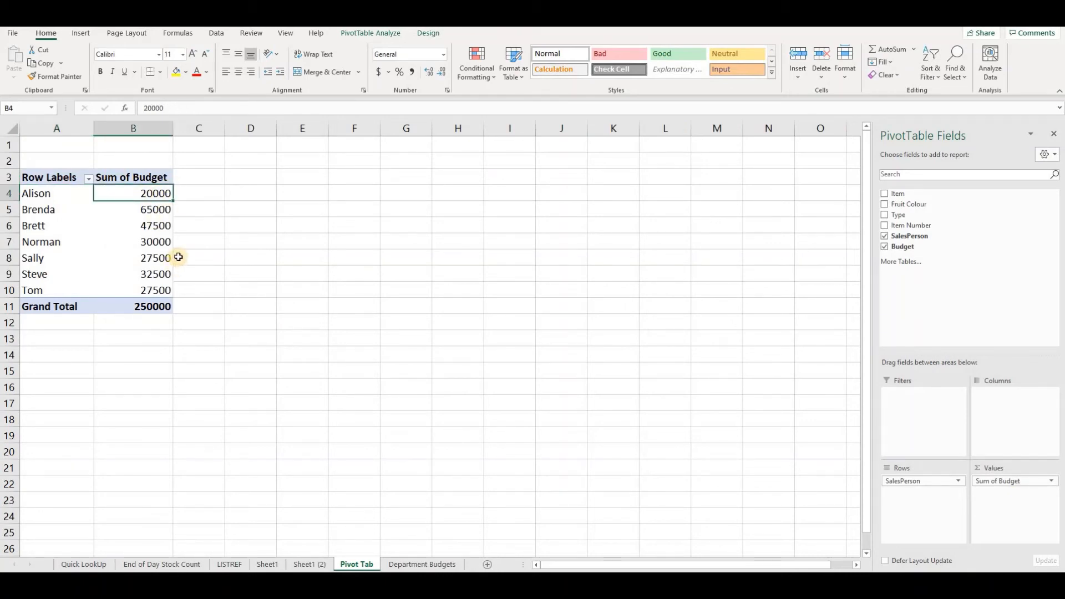
pyautogui.rightClick(142, 193)
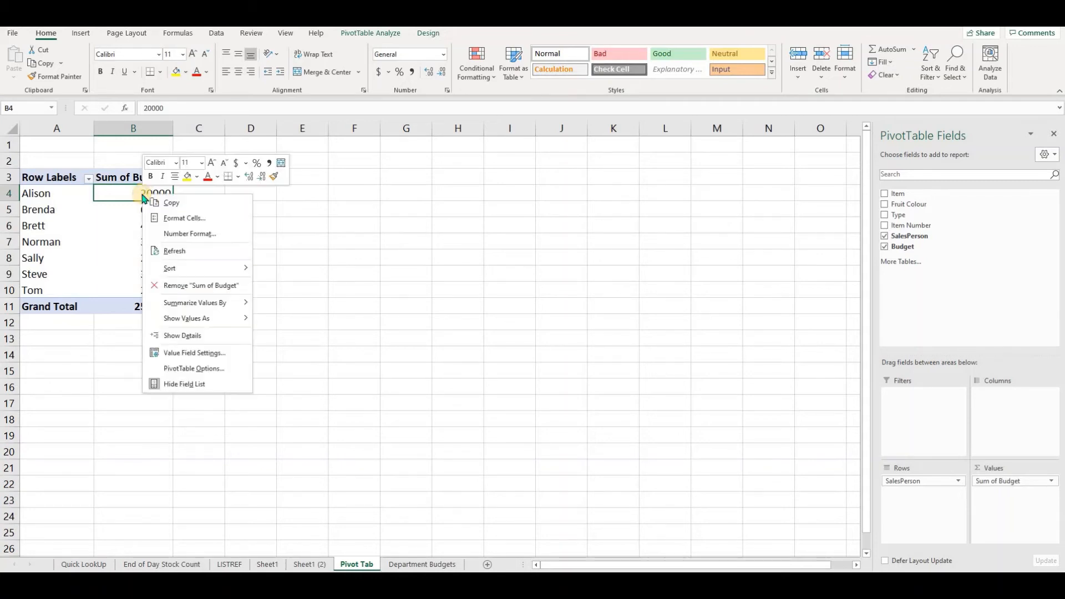
pyautogui.click(223, 235)
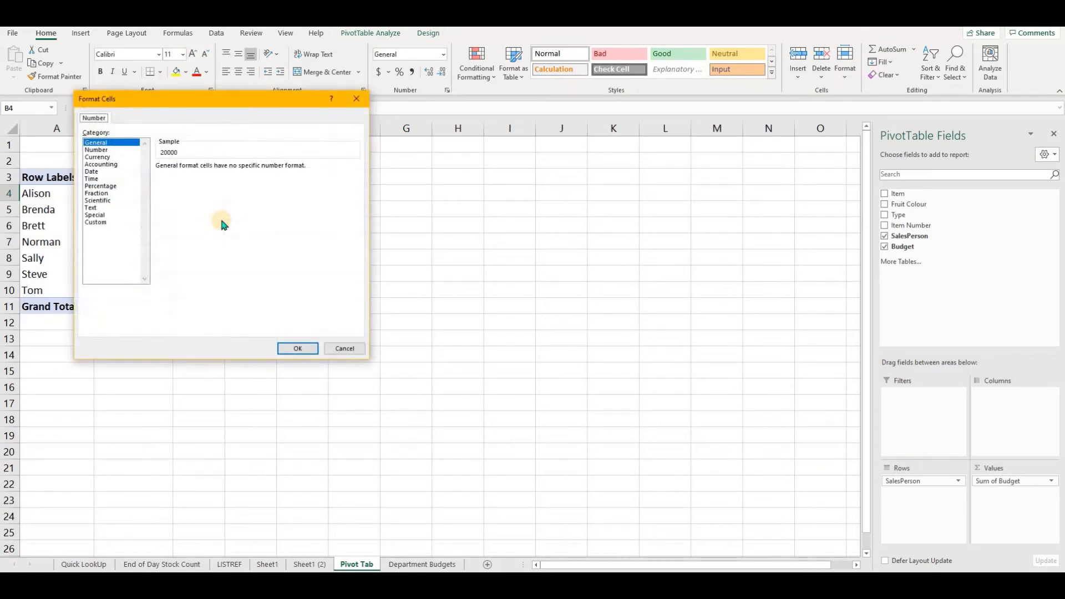
pyautogui.click(129, 165)
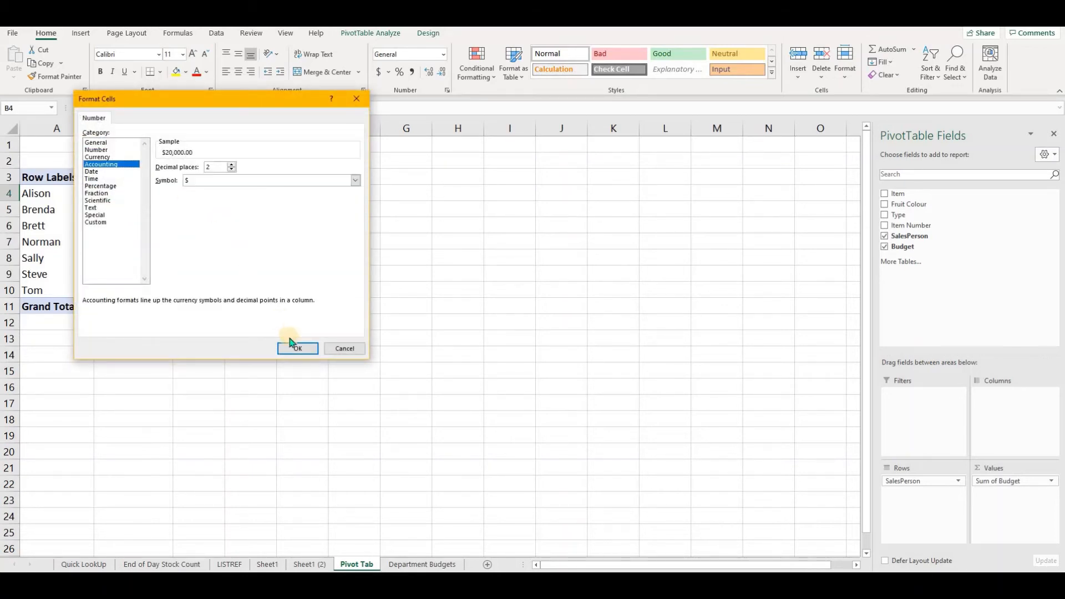
pyautogui.click(297, 348)
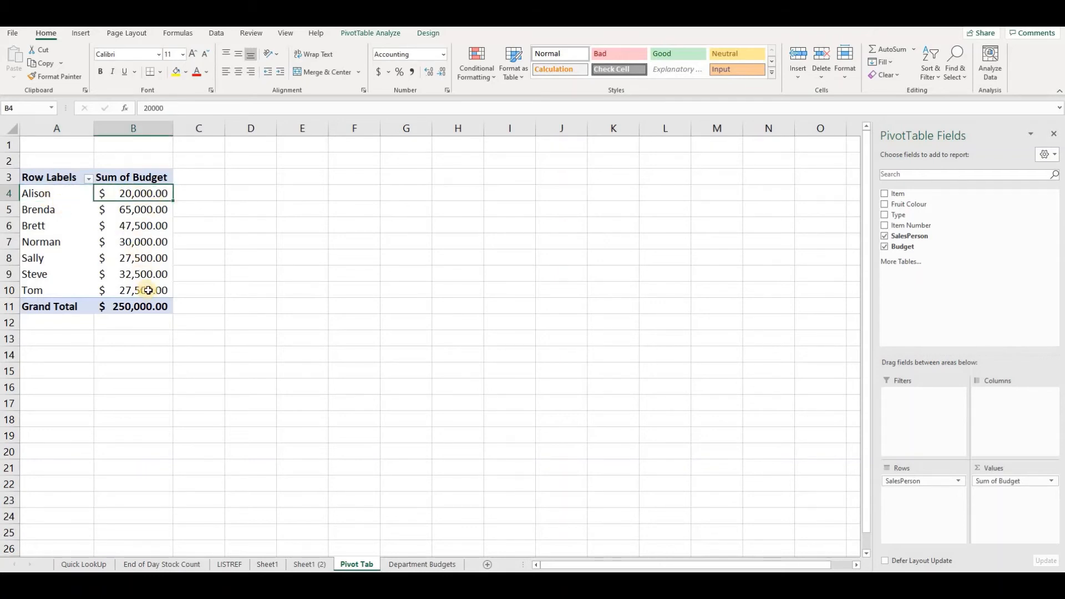
# - Compare the PivotTable totals with the tblSPerson table on the Department Budgets sheet, then return to Pivot Tab
pyautogui.click(445, 565)
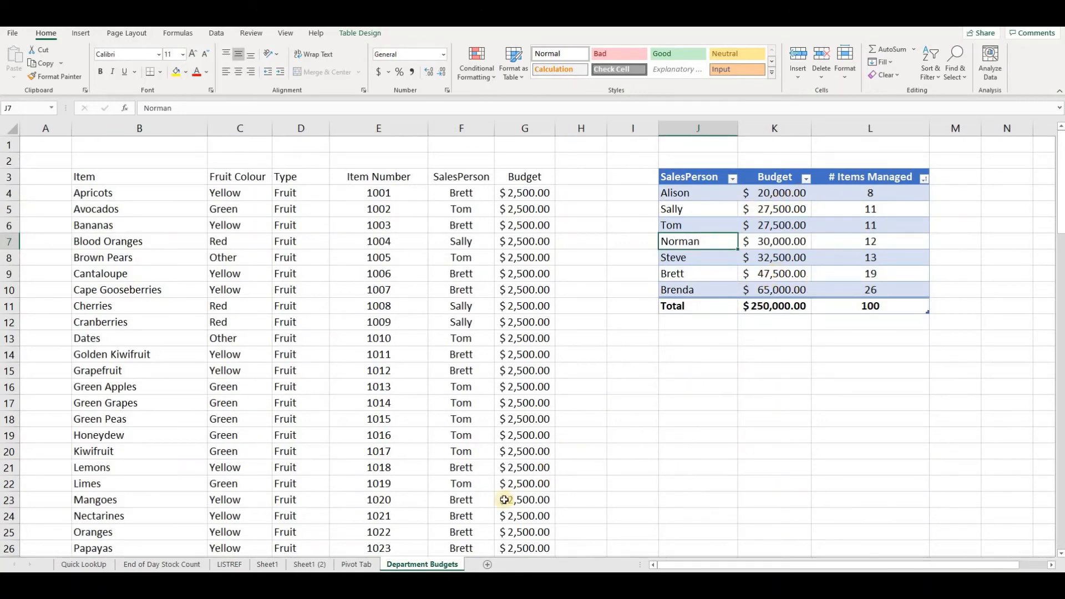
pyautogui.click(356, 564)
# - Add the Fruit Colour field to the PivotTable's rows beneath SalesPerson
pyautogui.click(75, 194)
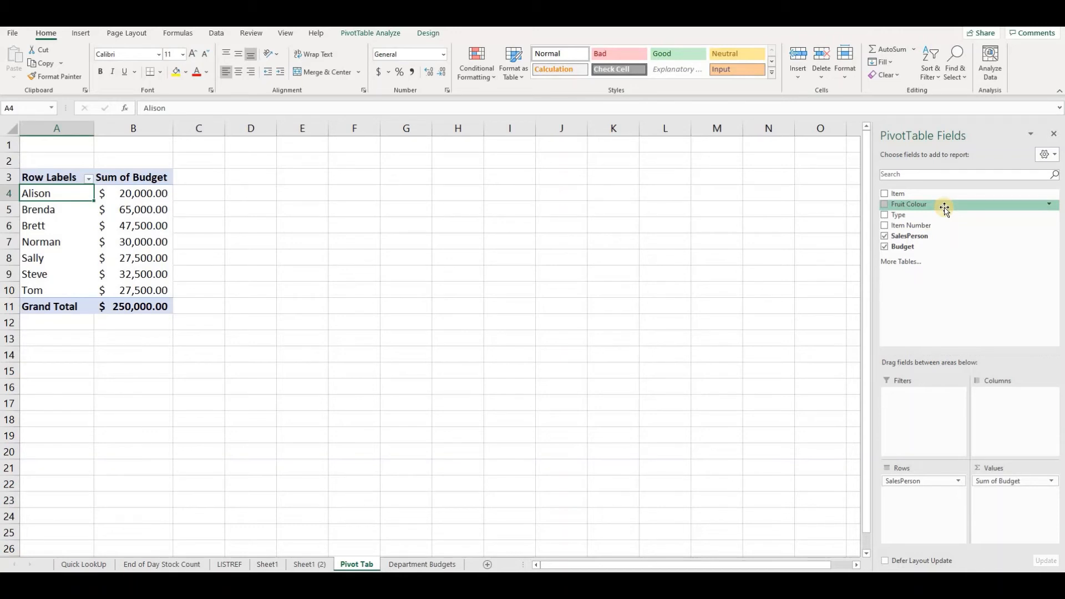
pyautogui.moveTo(945, 208); pyautogui.dragTo(918, 495)
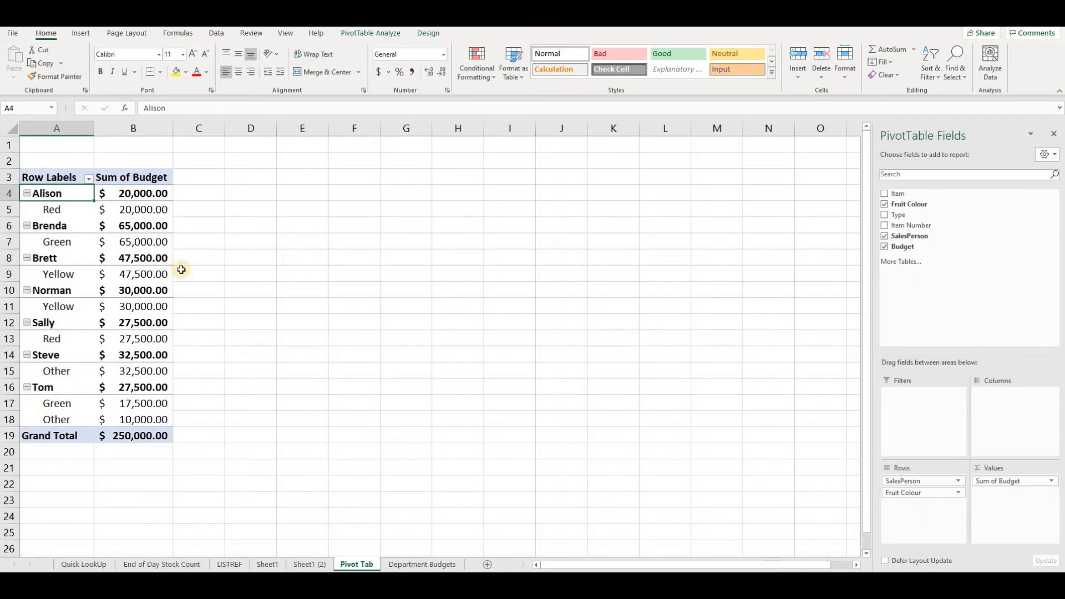
# - Check the colour breakdown against the Department Budgets item list and step through each salesperson's rows
pyautogui.click(410, 564)
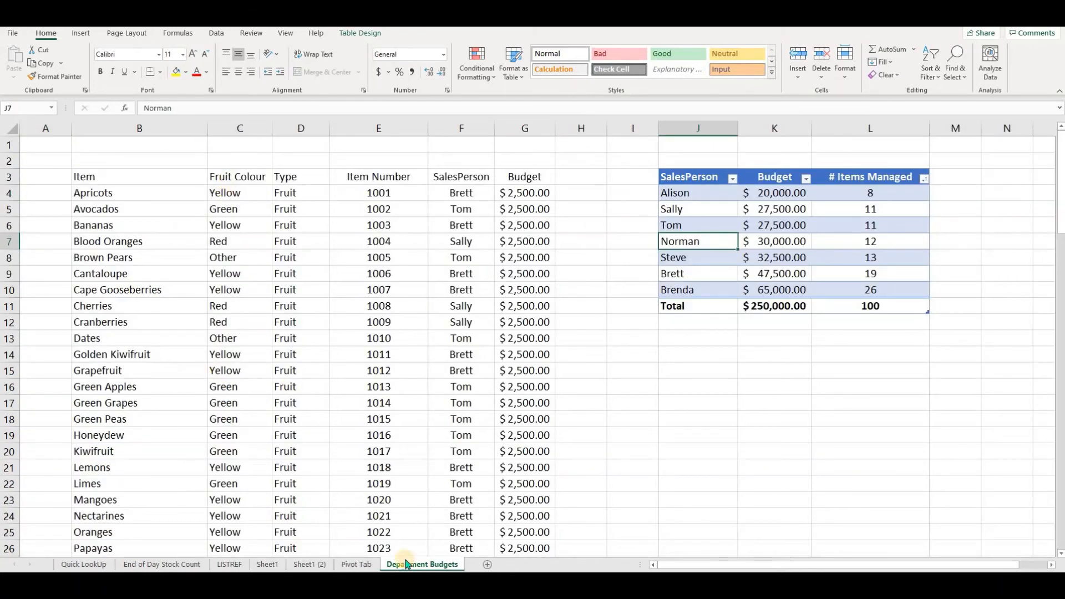
pyautogui.click(364, 564)
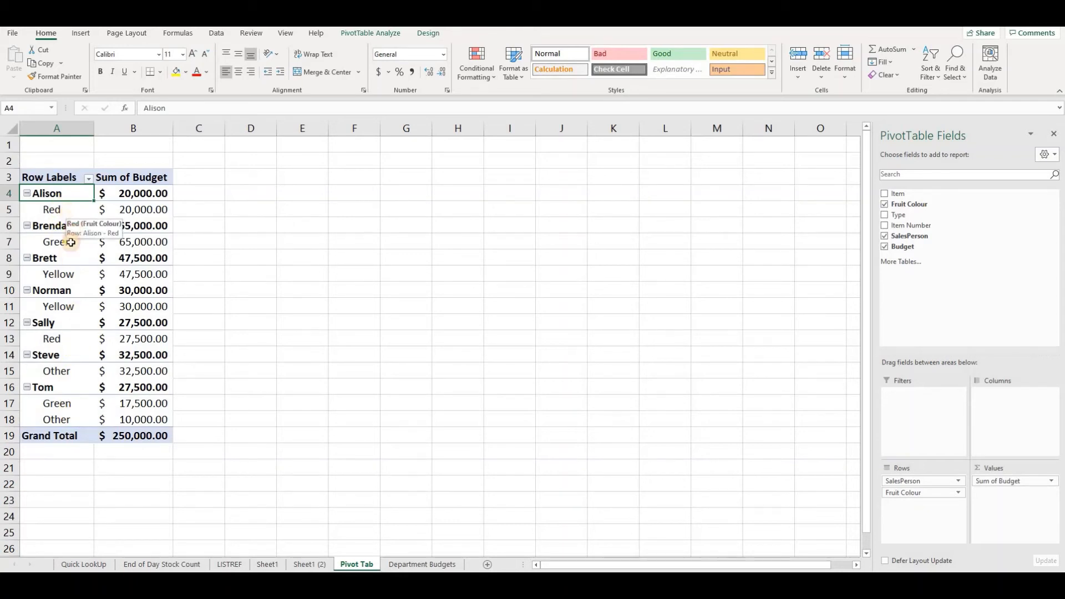
pyautogui.press('Down')
pyautogui.press('Down')
pyautogui.press('Down')
pyautogui.press('Down')
pyautogui.press('Down')
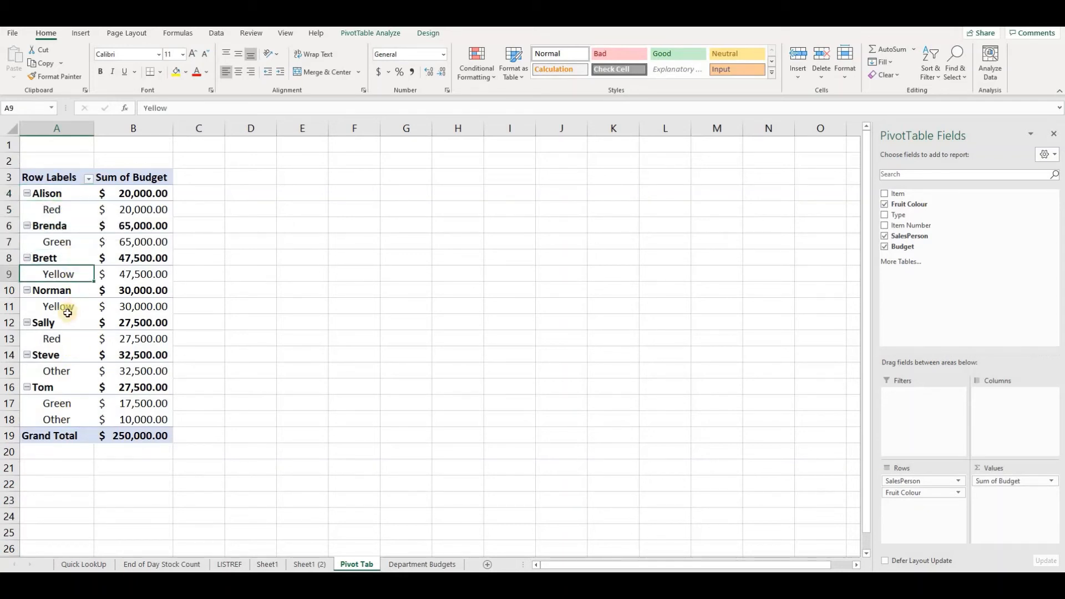
pyautogui.press('Down')
pyautogui.press('Down')
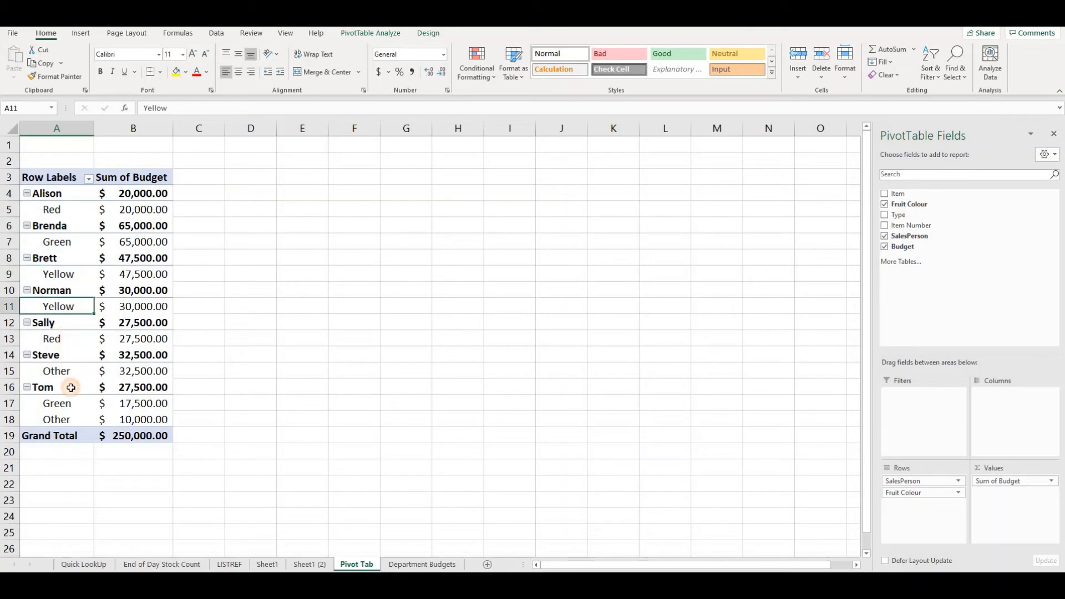
pyautogui.press('Down')
pyautogui.press('Down')
pyautogui.press('Down')
pyautogui.moveTo(69, 406); pyautogui.dragTo(78, 421)
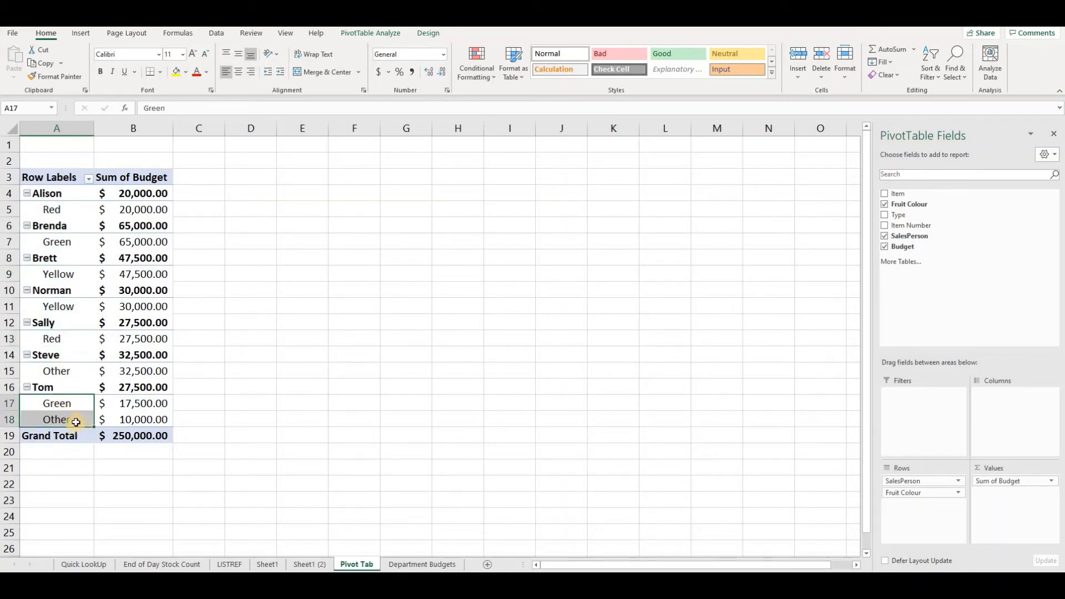
pyautogui.press('Down')
pyautogui.press('Up')
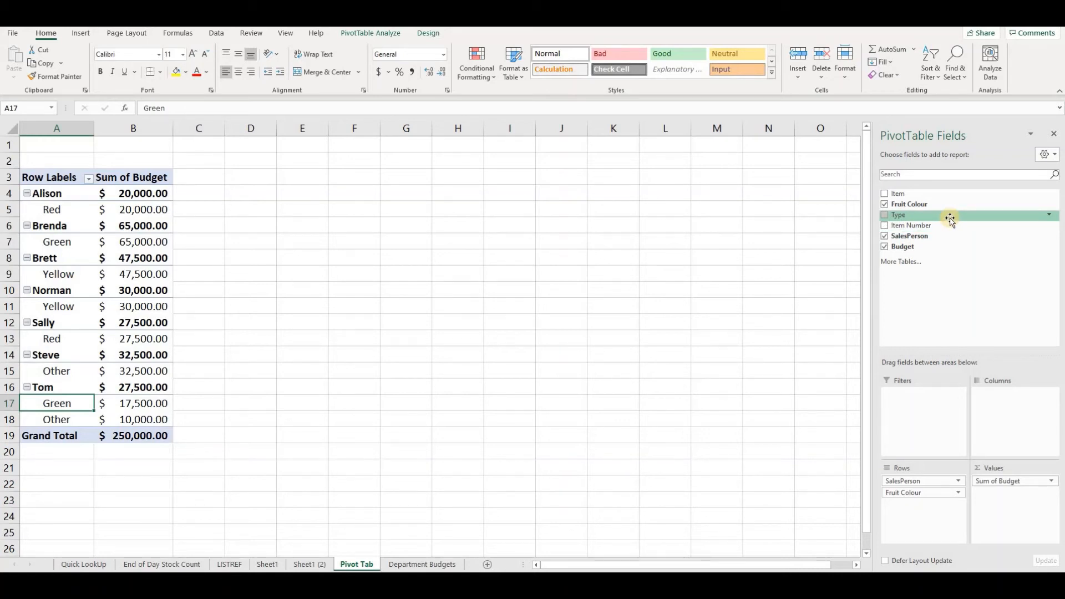
# - Add the Type field to the PivotTable's rows beneath Fruit Colour
pyautogui.moveTo(952, 216); pyautogui.dragTo(930, 519)
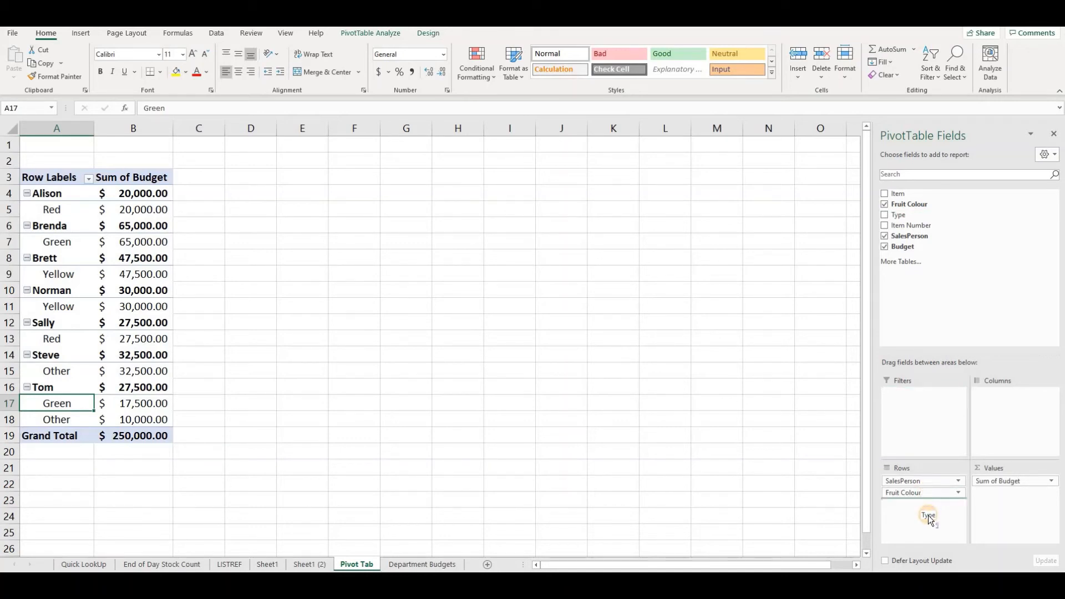
pyautogui.moveTo(930, 520); pyautogui.dragTo(928, 517)
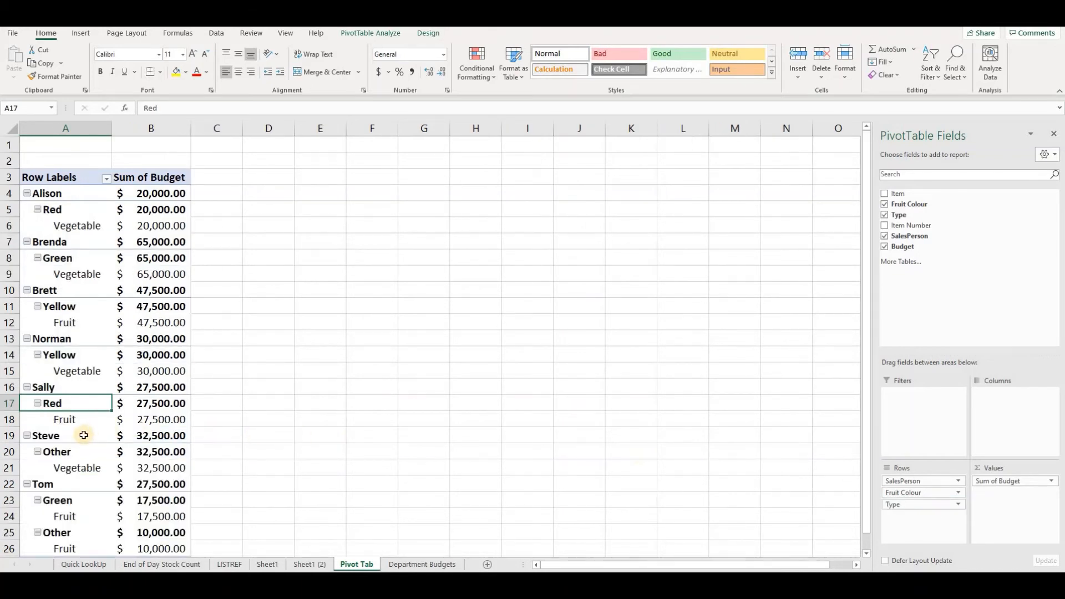
pyautogui.scroll(-3, 83, 435)
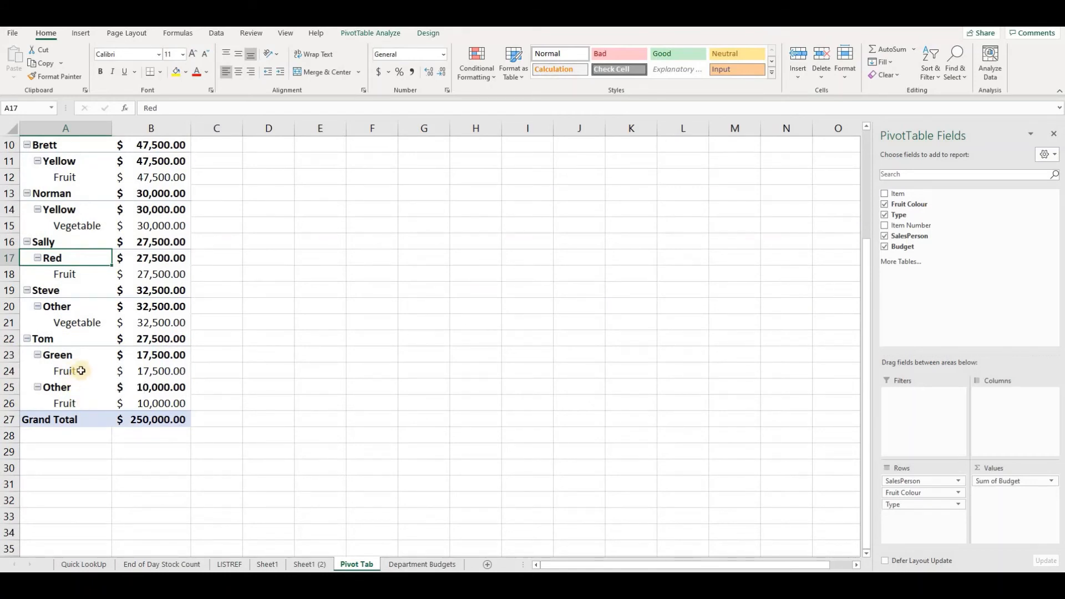
pyautogui.scroll(3, 86, 368)
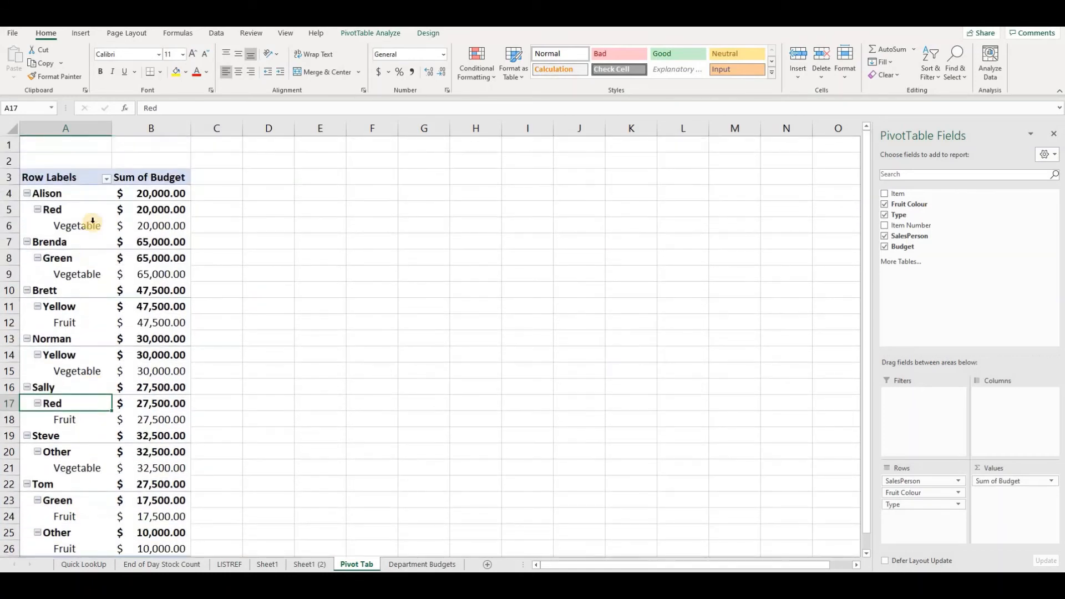
pyautogui.scroll(-3, 103, 408)
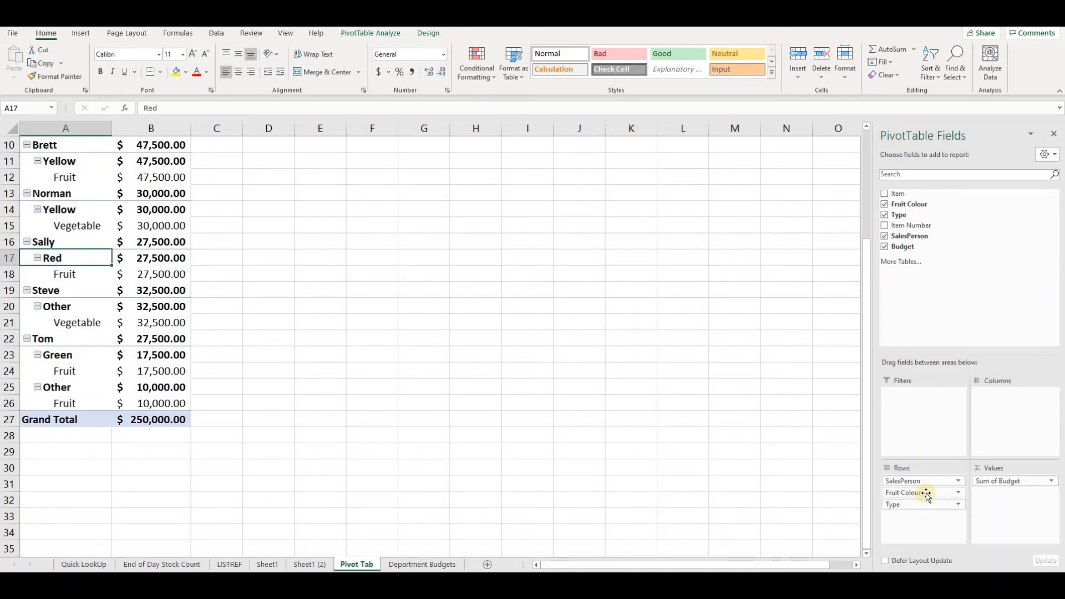
# - Move Fruit Colour below Type in the PivotTable's row fields
pyautogui.moveTo(926, 494); pyautogui.dragTo(926, 514)
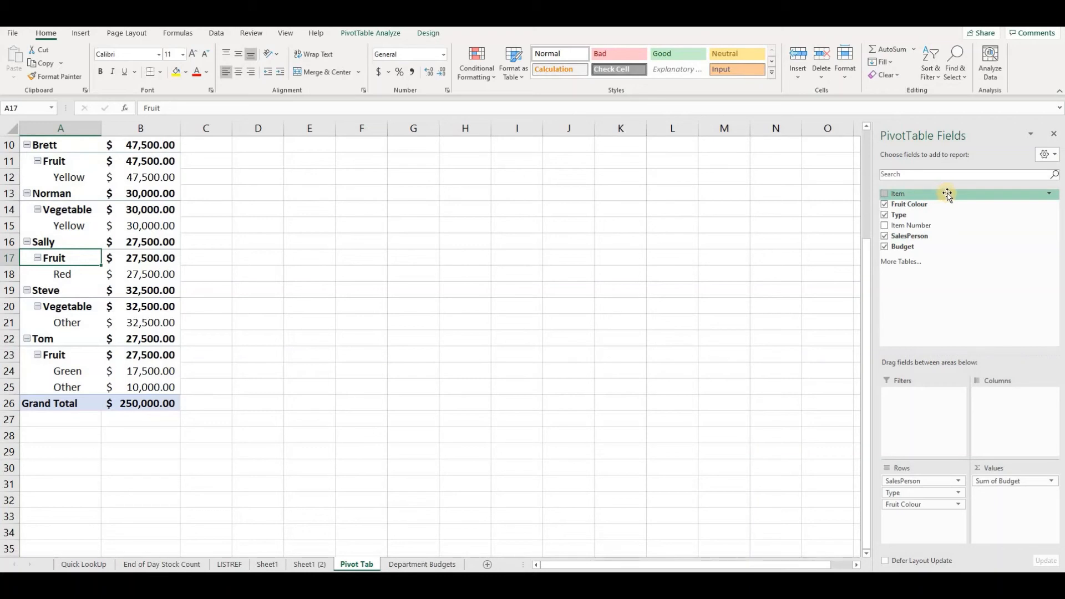
# - Add the Item and Item Number fields to the bottom of the PivotTable's row fields
pyautogui.moveTo(947, 194); pyautogui.dragTo(923, 513)
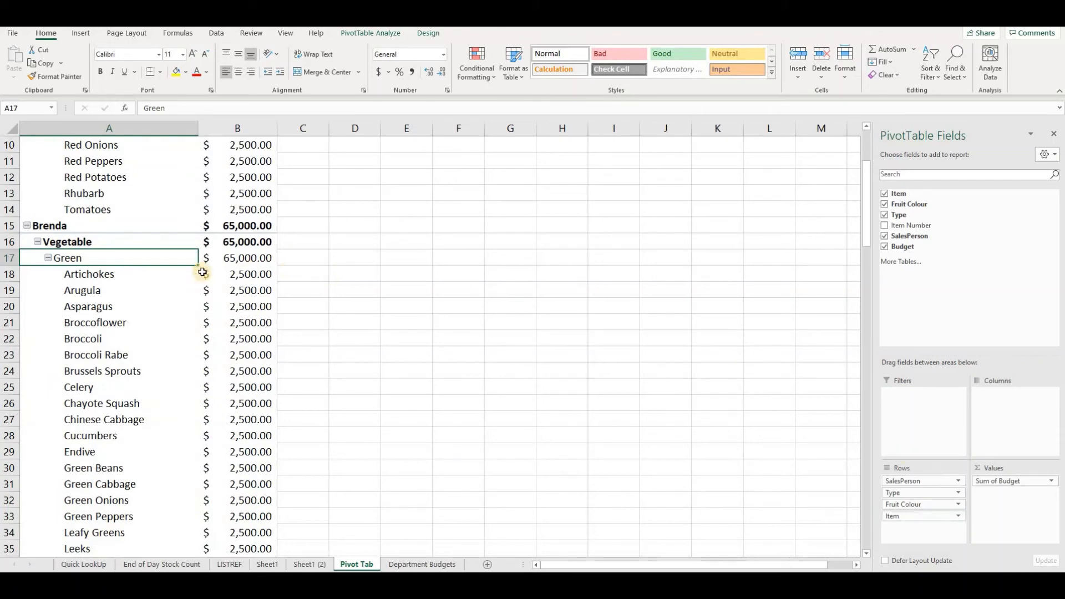
pyautogui.scroll(1, 172, 269)
pyautogui.scroll(2, 173, 269)
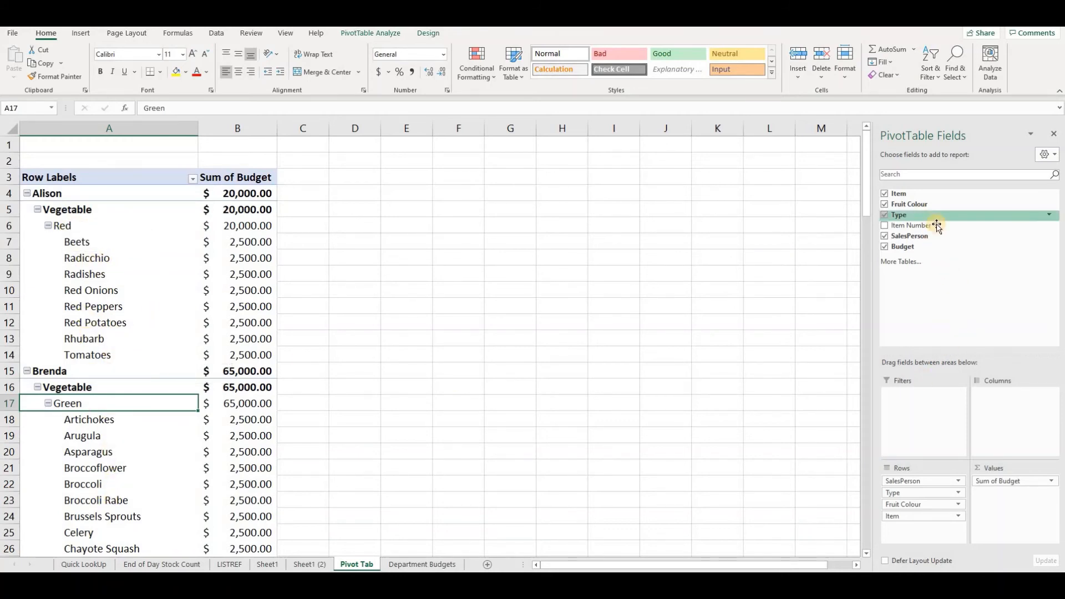
pyautogui.moveTo(928, 225); pyautogui.dragTo(923, 541)
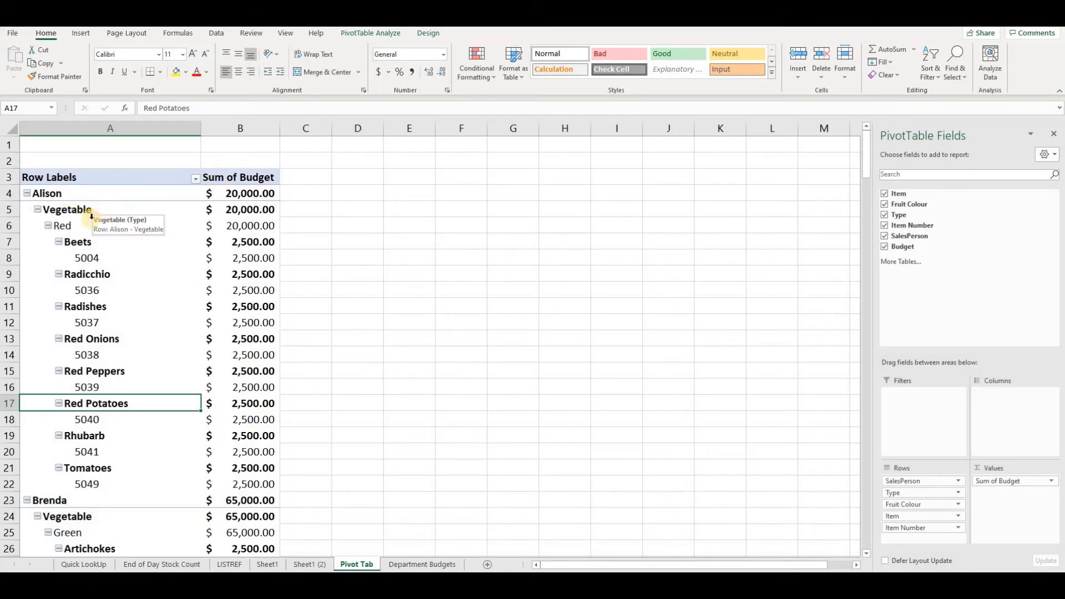
# - Turn off subtotals for the PivotTable
pyautogui.click(78, 226)
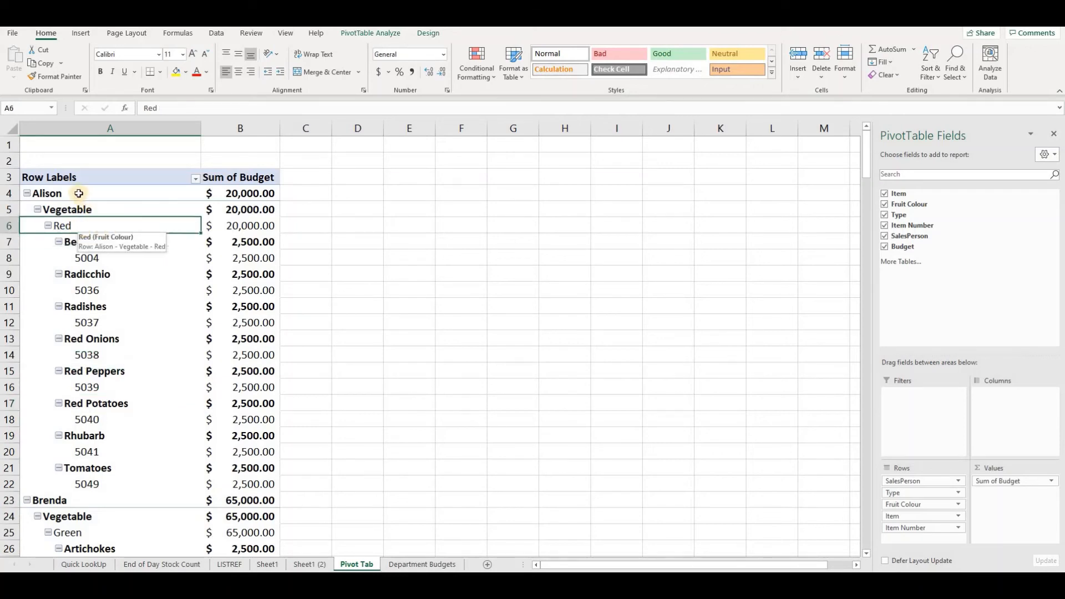
pyautogui.press('Down')
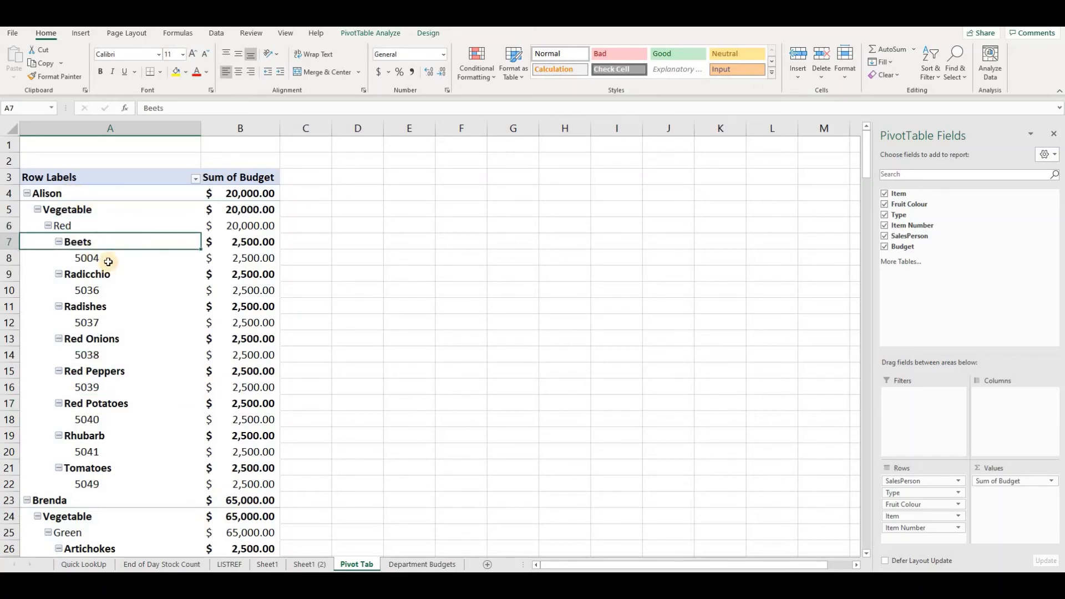
pyautogui.press('Down')
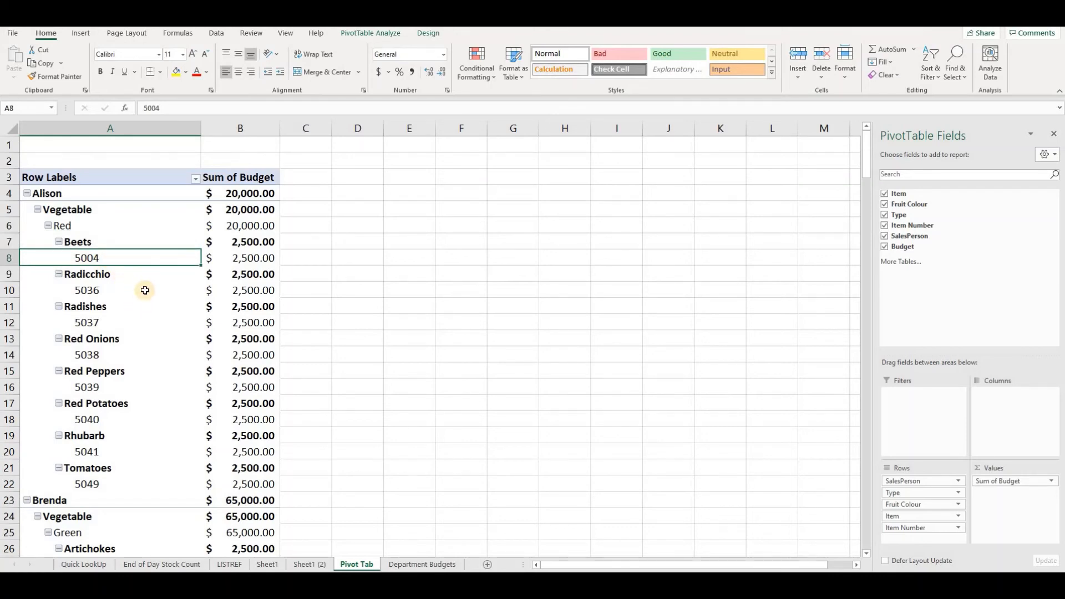
pyautogui.moveTo(145, 290)
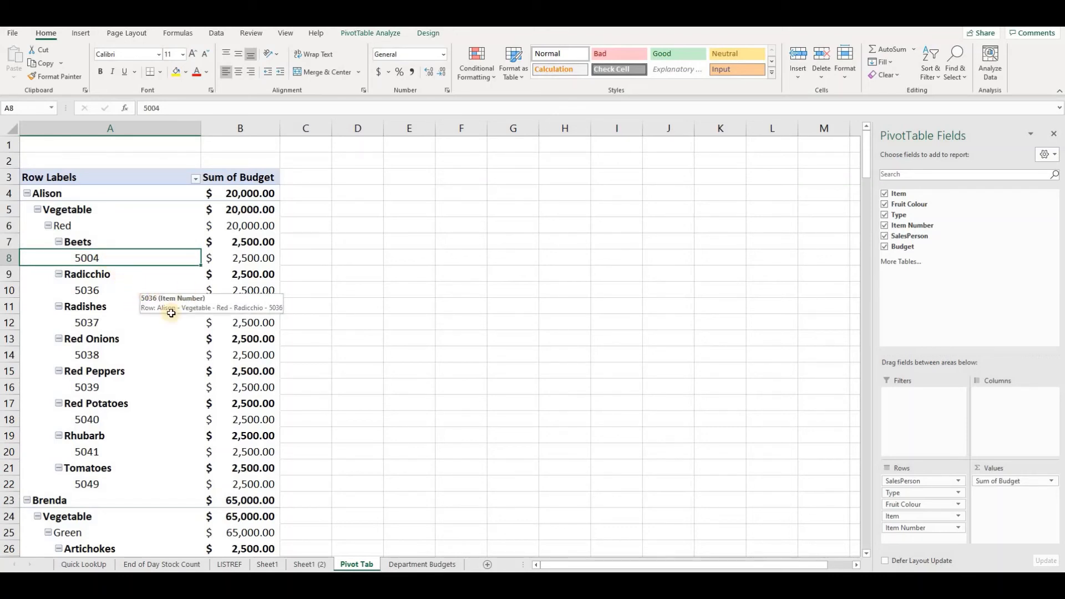
pyautogui.click(429, 35)
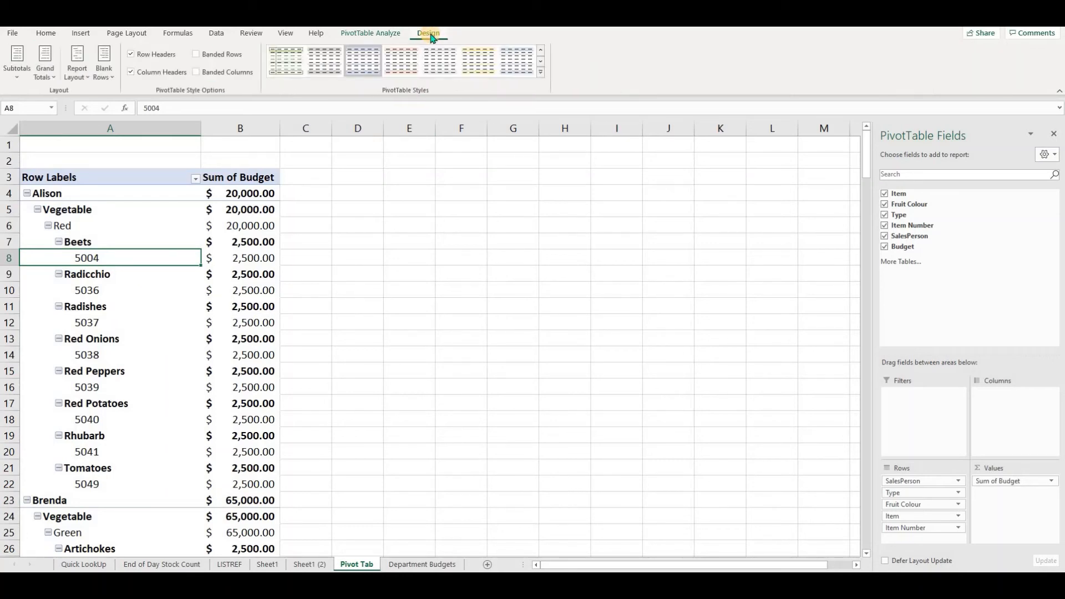
pyautogui.click(16, 66)
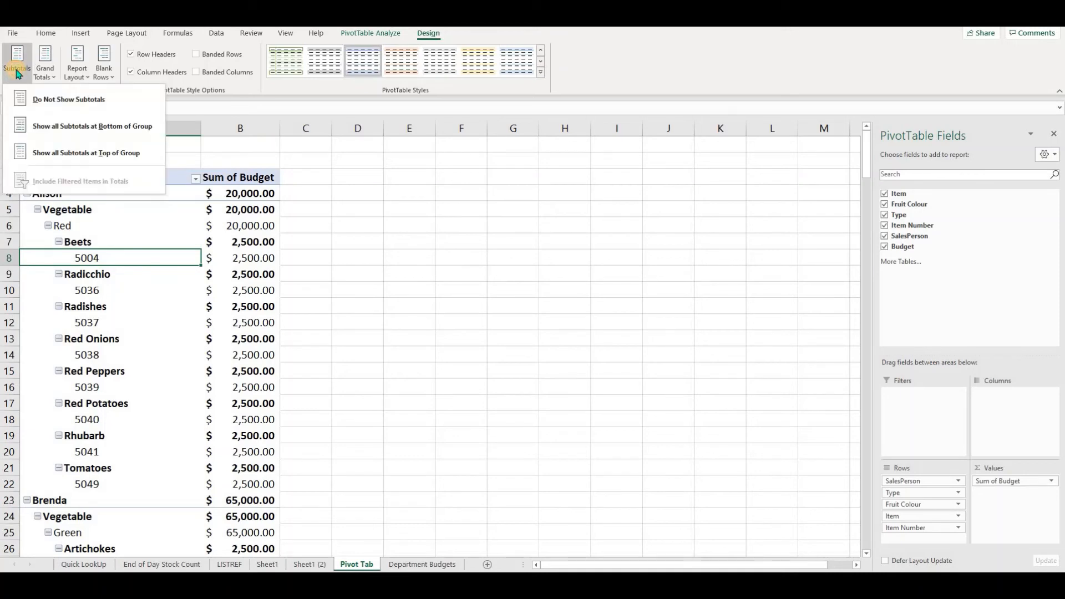
pyautogui.click(28, 100)
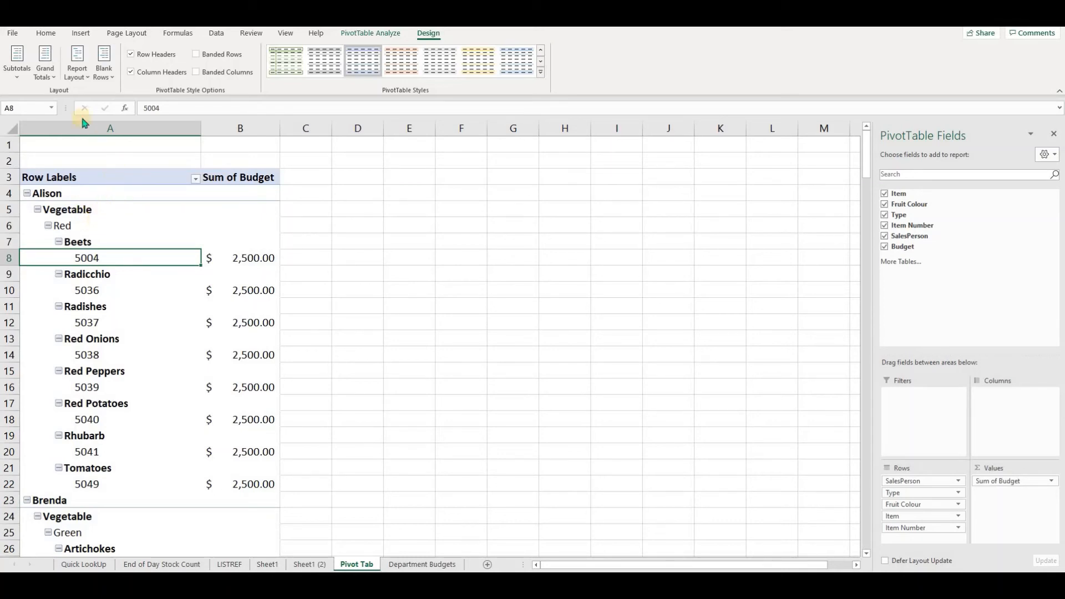
# - Set the PivotTable's grand totals to On for Columns Only
pyautogui.click(49, 73)
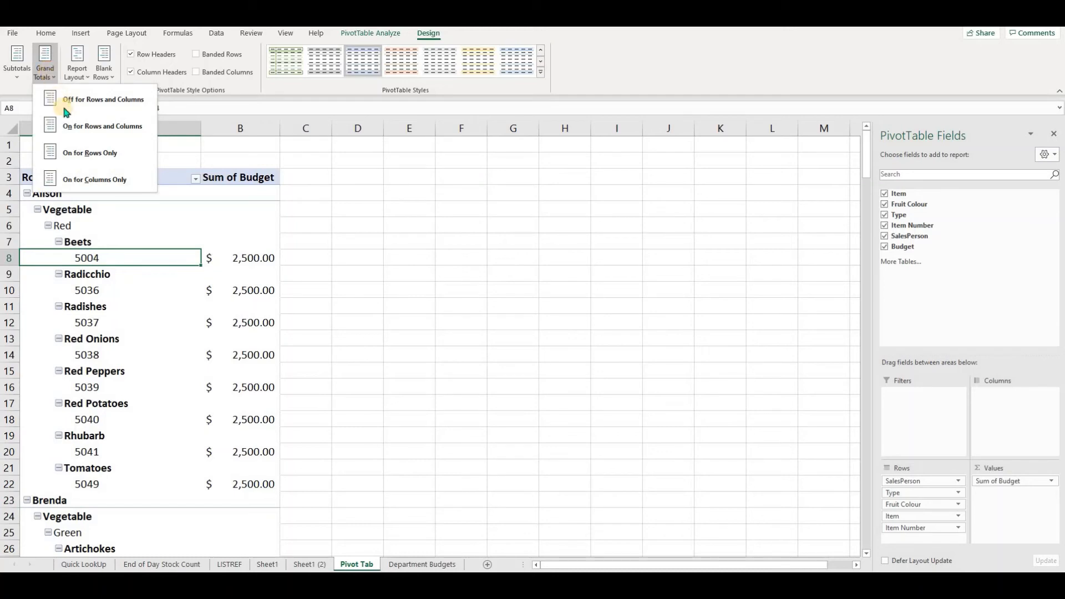
pyautogui.click(98, 179)
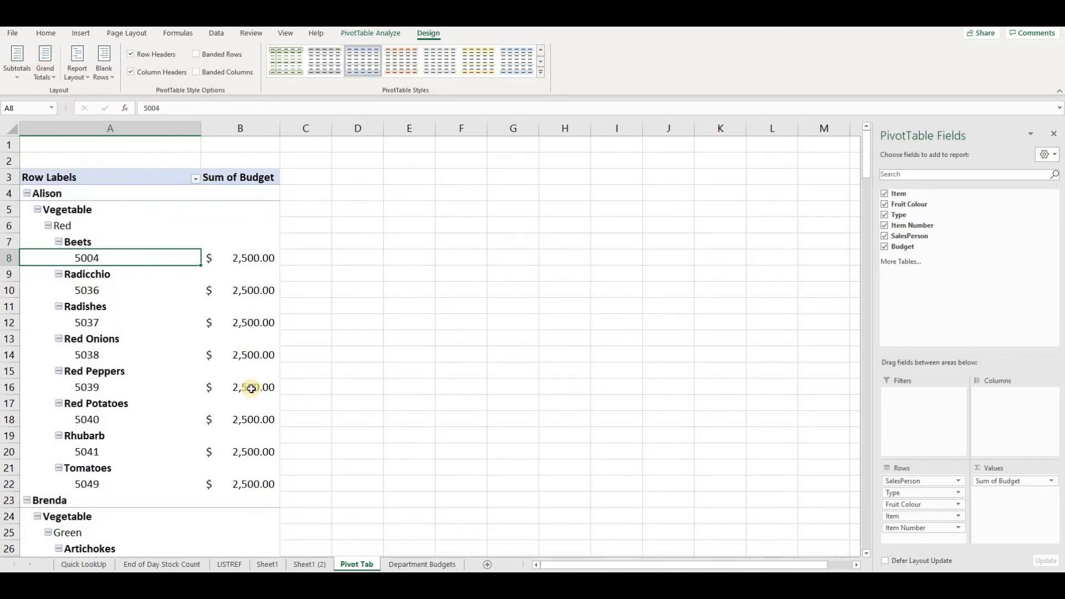
pyautogui.moveTo(866, 192); pyautogui.dragTo(392, 566)
pyautogui.scroll(-2, 261, 420)
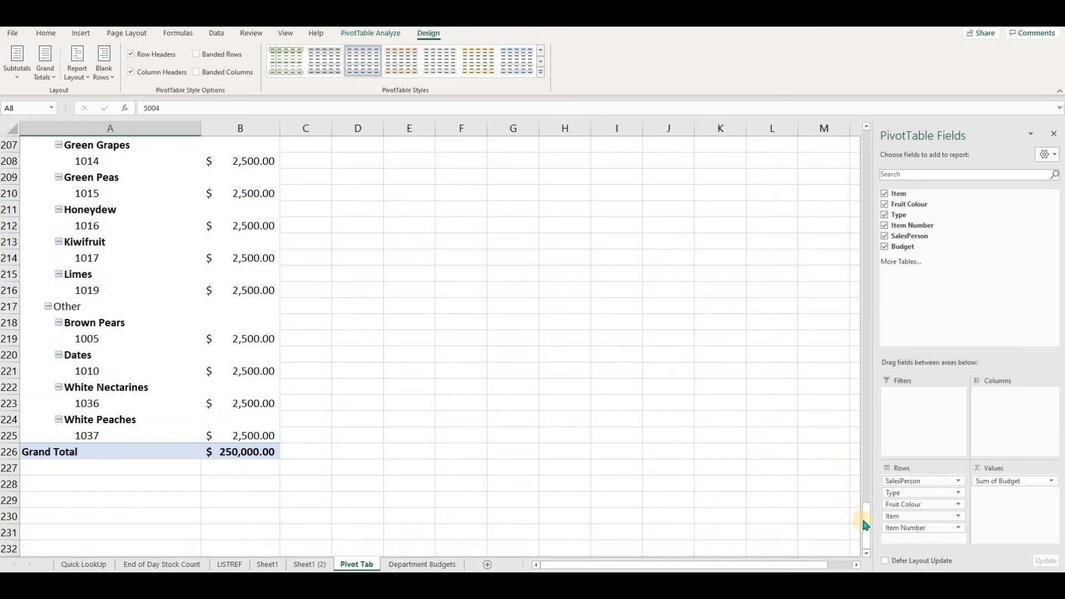
# - Switch the PivotTable's report layout to tabular form
pyautogui.moveTo(867, 524); pyautogui.dragTo(874, 133)
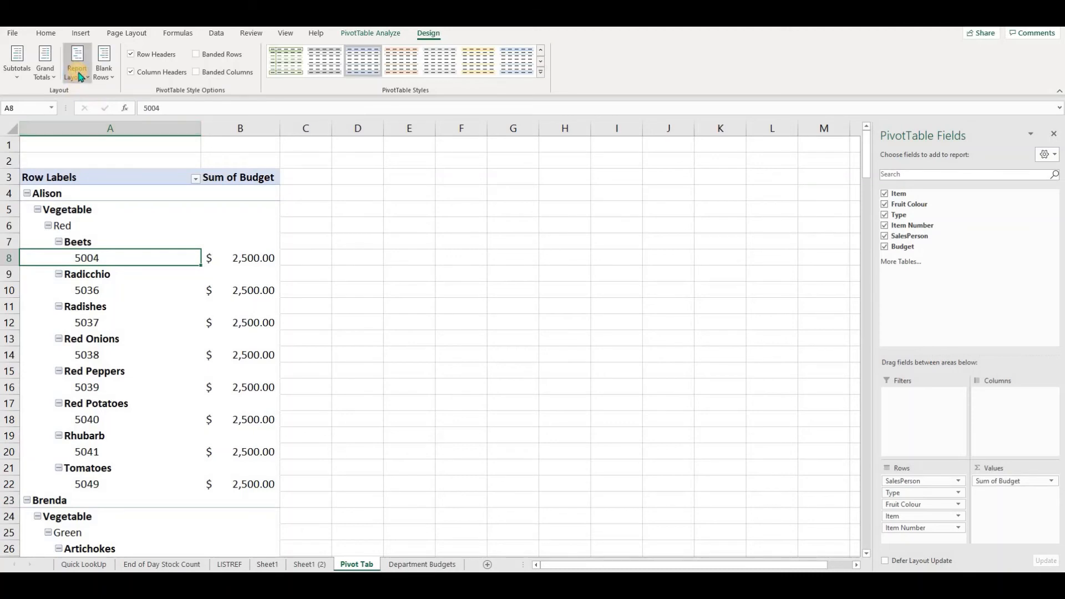
pyautogui.click(81, 76)
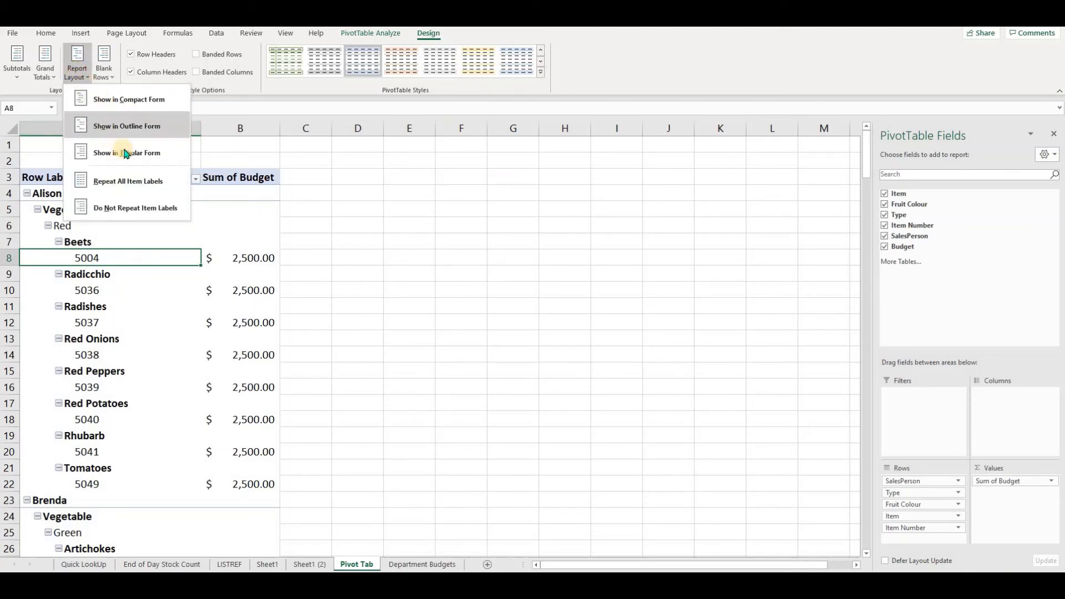
pyautogui.click(156, 158)
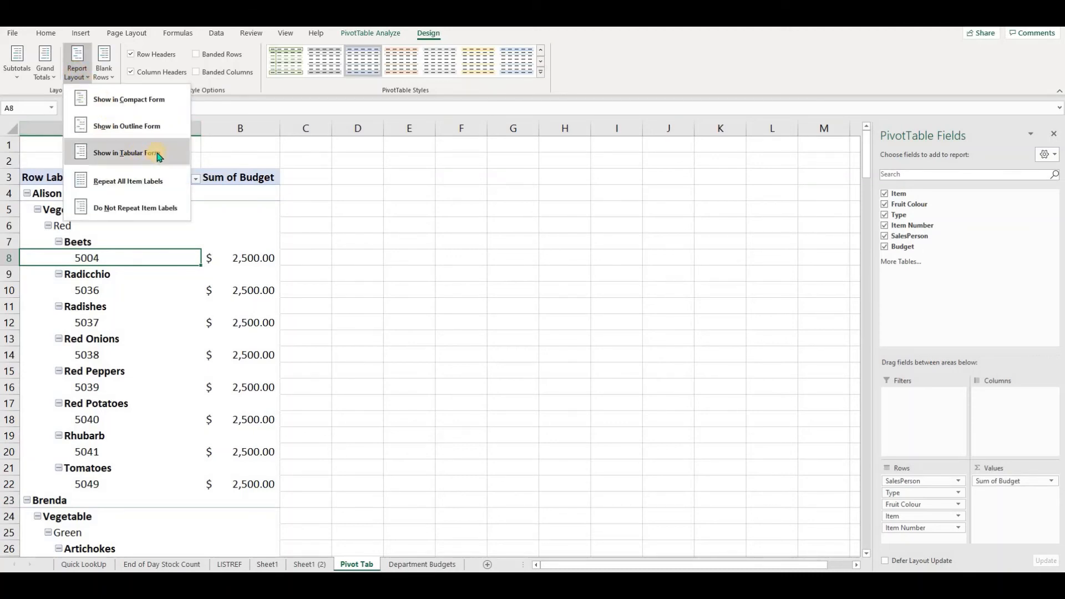
pyautogui.click(157, 152)
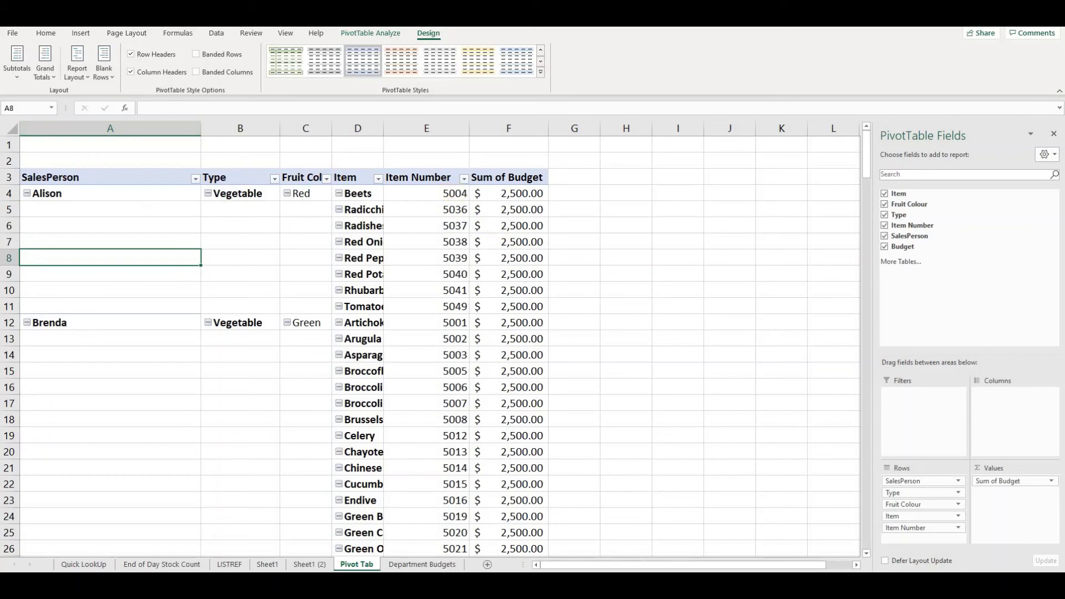
# - Select the whole sheet and autofit all column widths
pyautogui.click(11, 129)
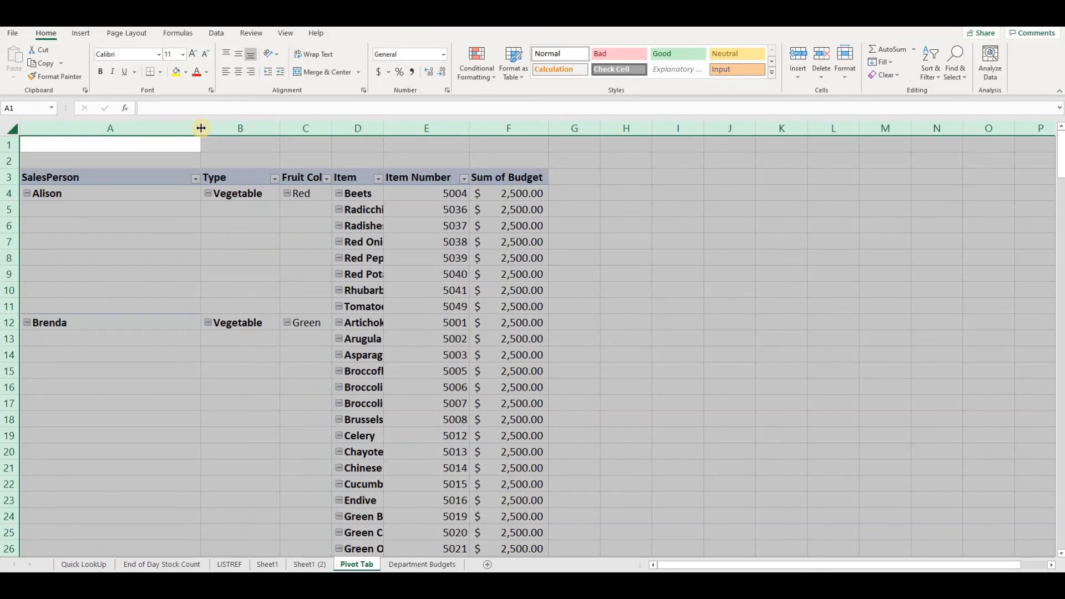
pyautogui.doubleClick(202, 127)
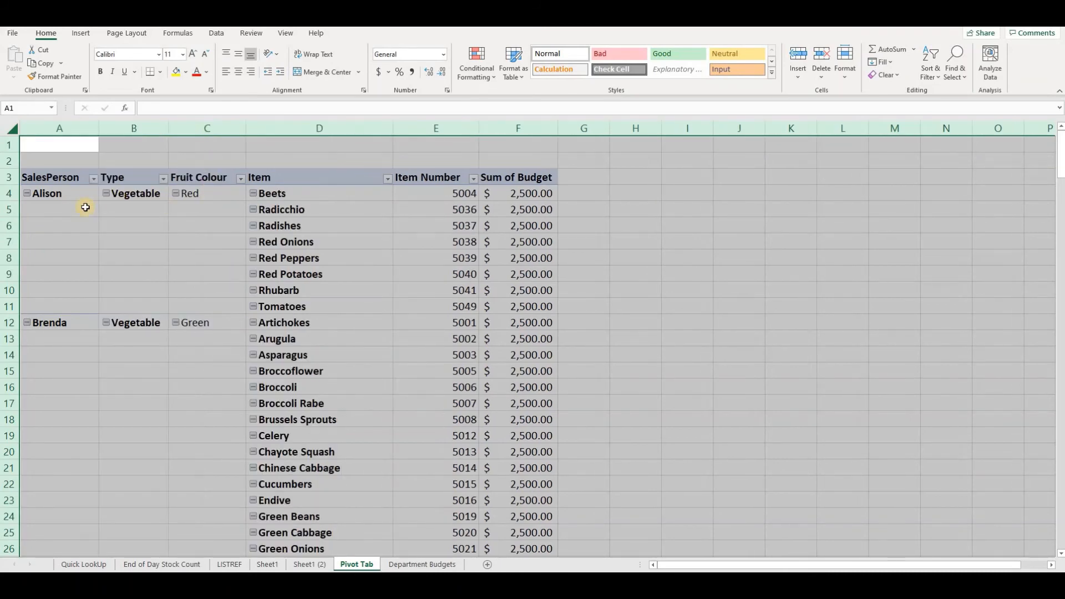
pyautogui.click(70, 192)
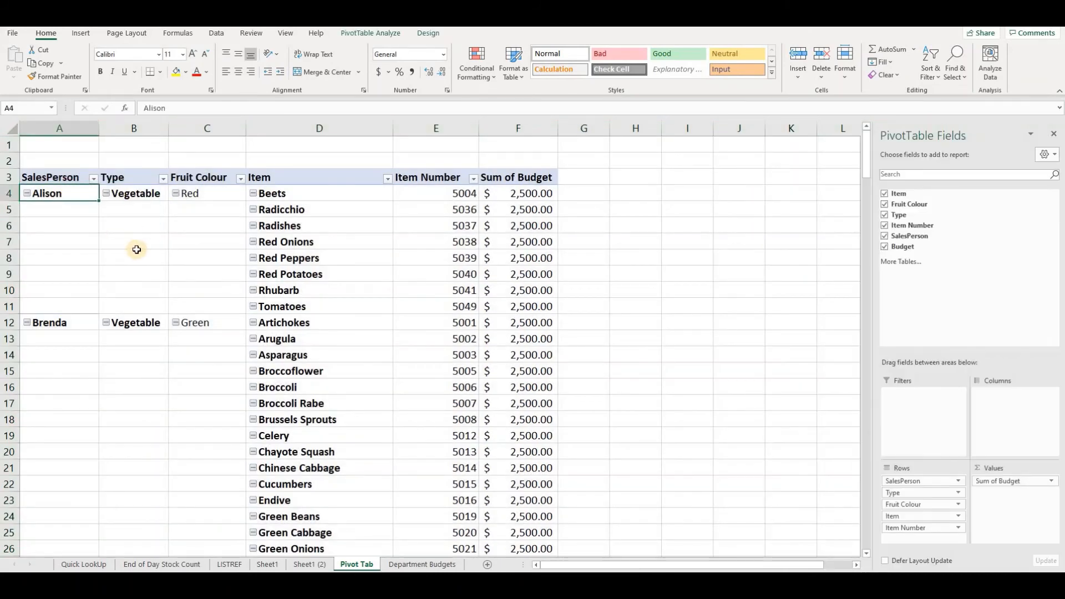
# - Collapse and re-expand Alison's Type, Fruit Colour and Item entries in the PivotTable
pyautogui.click(107, 194)
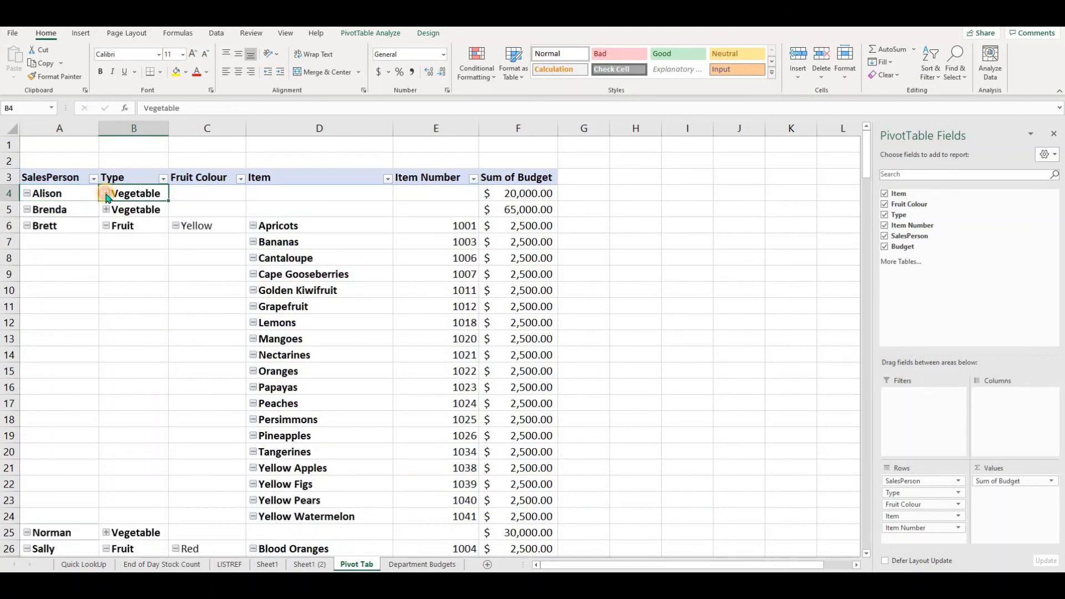
pyautogui.click(106, 194)
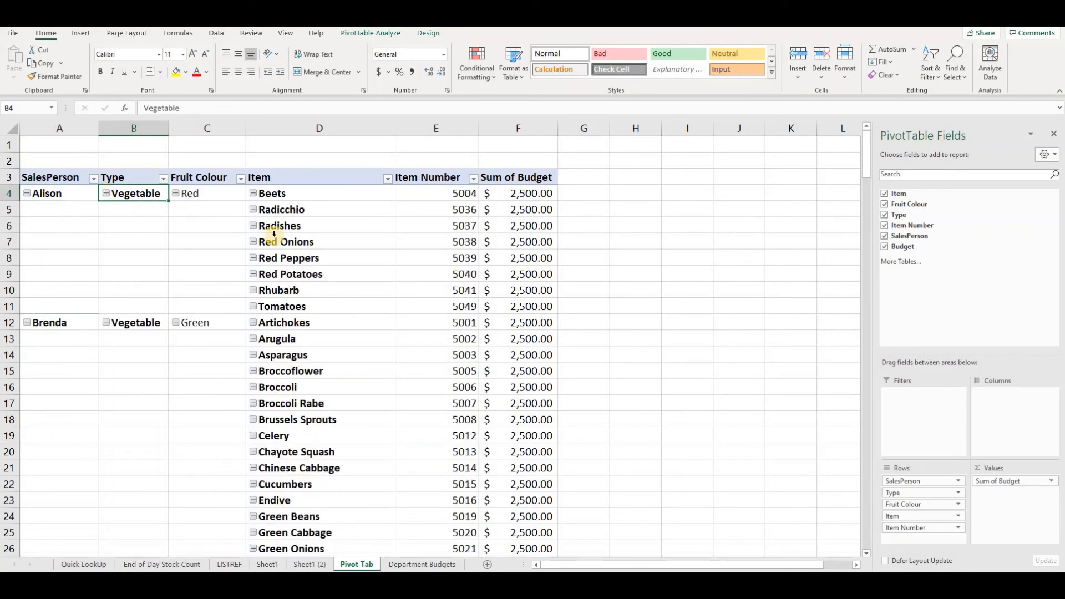
pyautogui.click(176, 194)
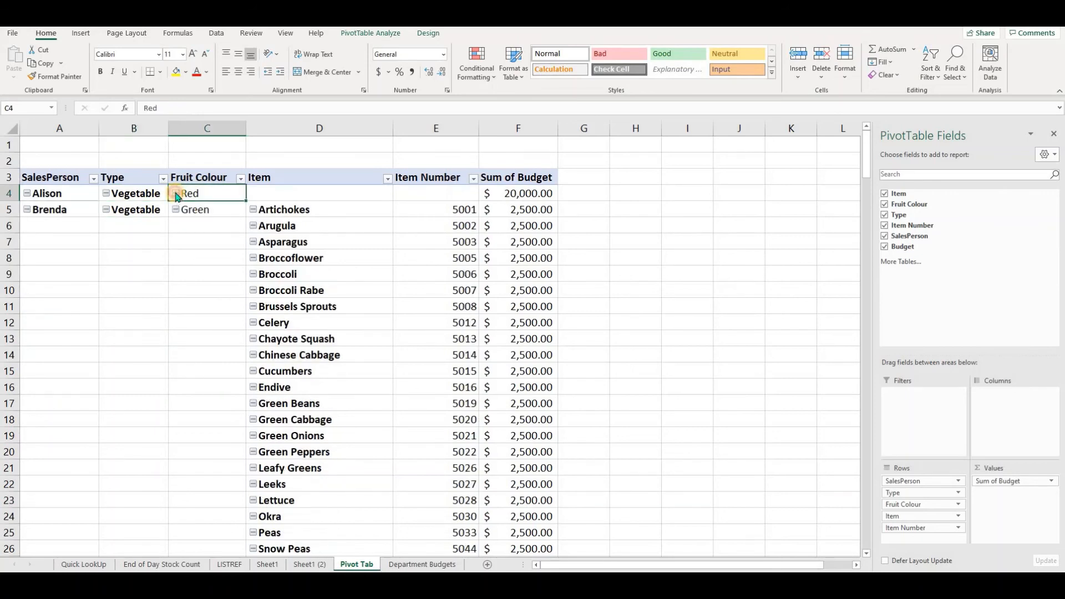
pyautogui.click(176, 194)
pyautogui.click(254, 193)
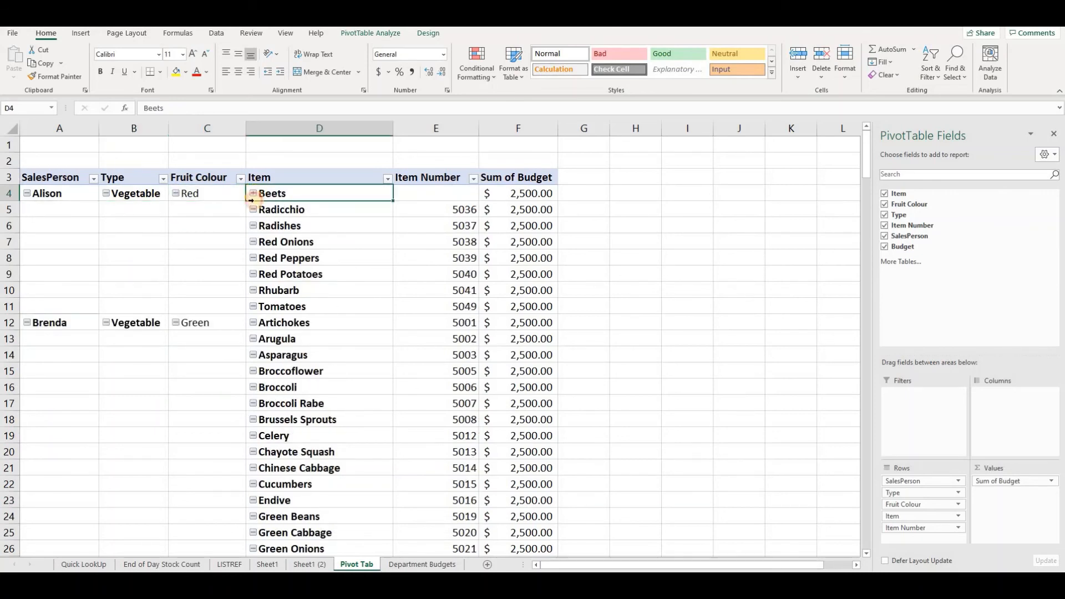
pyautogui.click(252, 194)
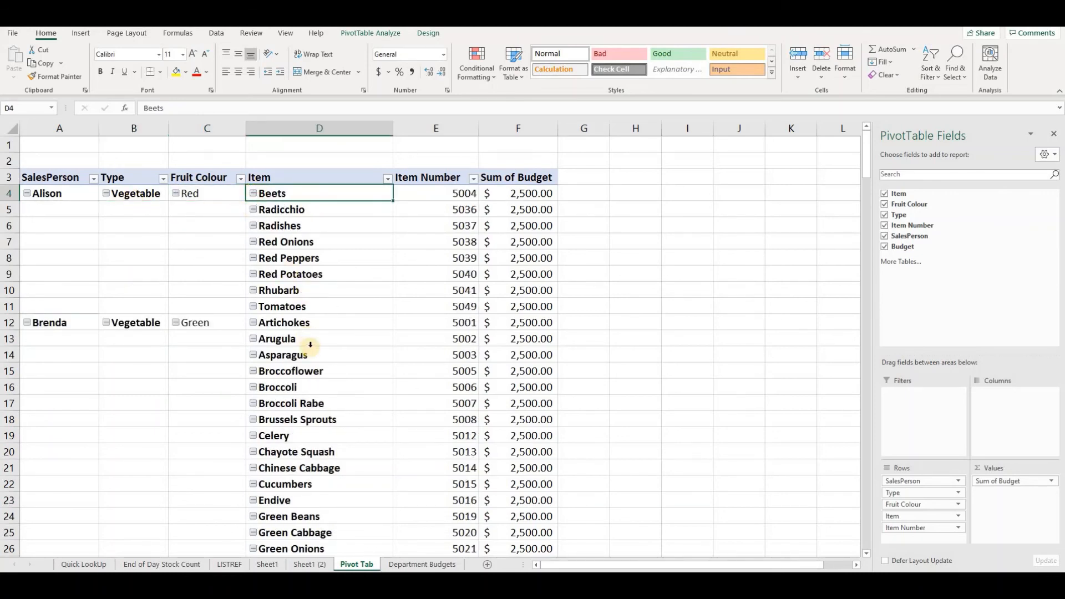
# - Hide the PivotTable's expand/collapse buttons
pyautogui.click(428, 35)
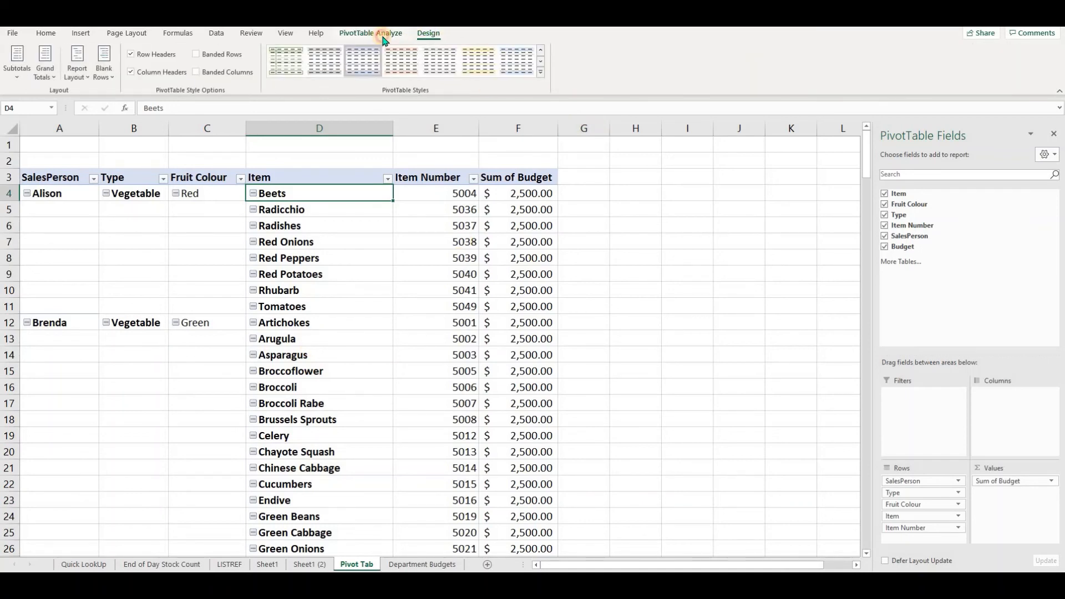
pyautogui.click(385, 37)
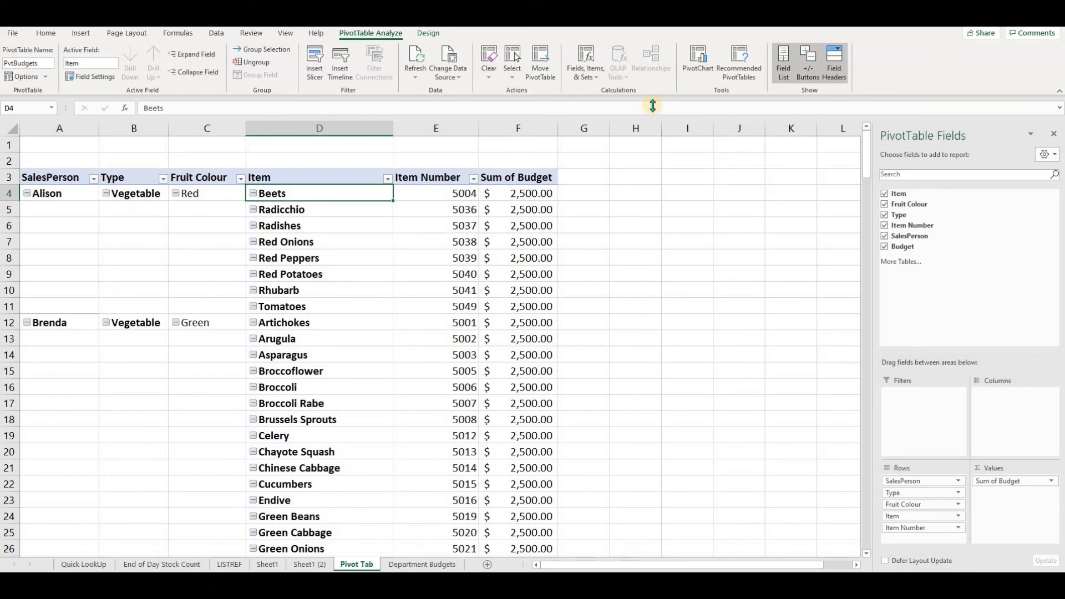
pyautogui.click(809, 69)
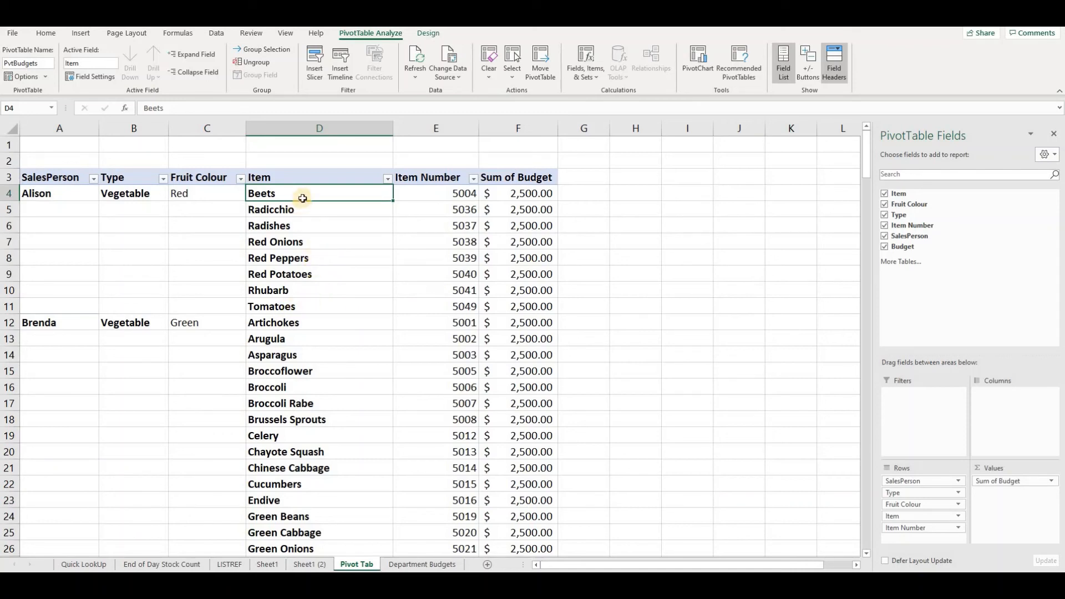
# - Turn on subtotals for the SalesPerson field
pyautogui.click(51, 193)
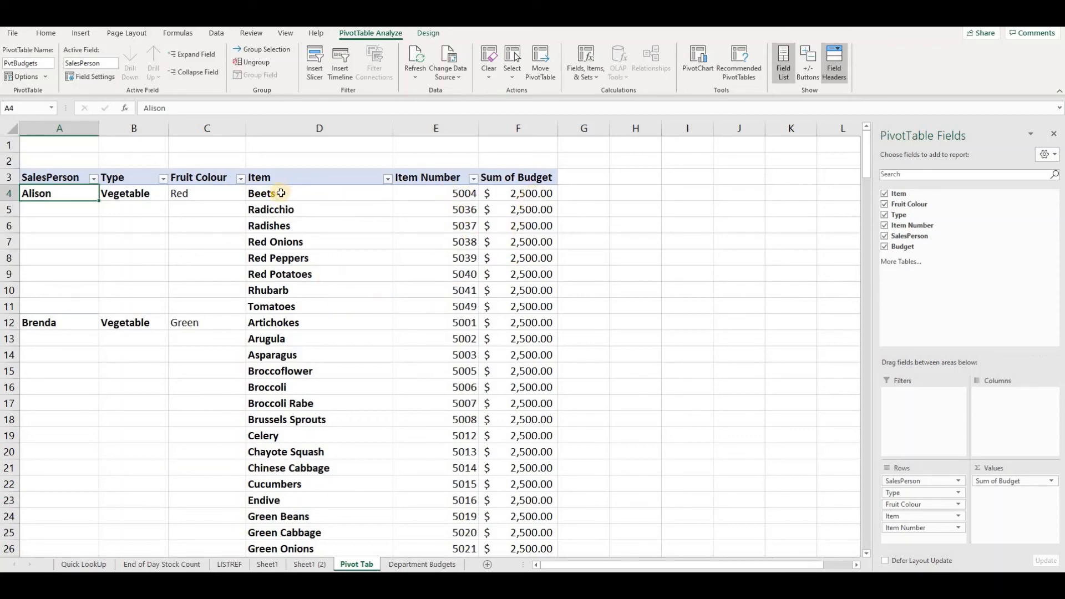
pyautogui.rightClick(74, 198)
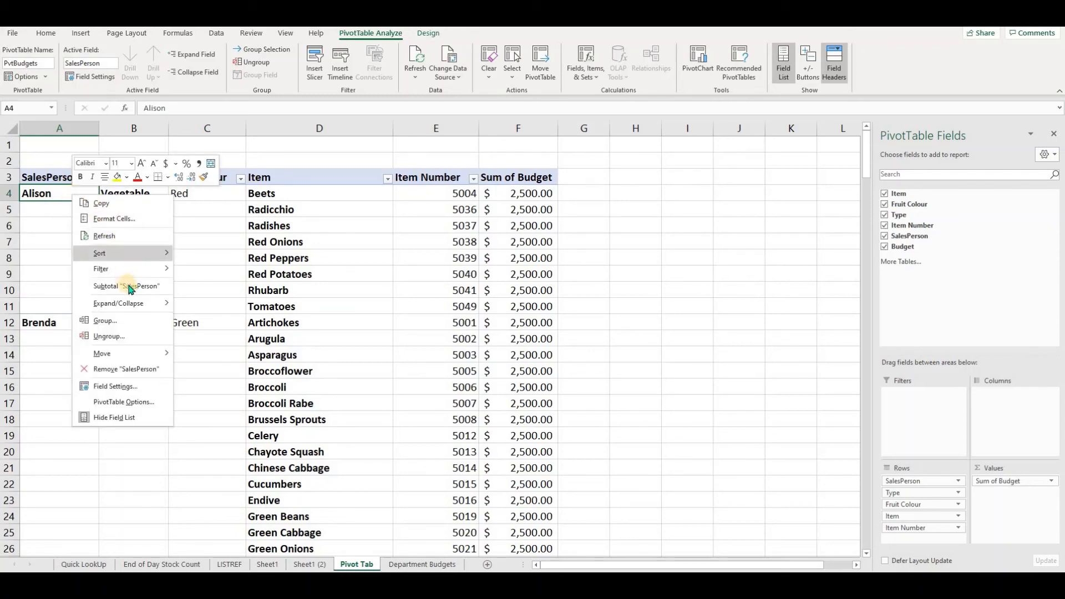
pyautogui.click(161, 287)
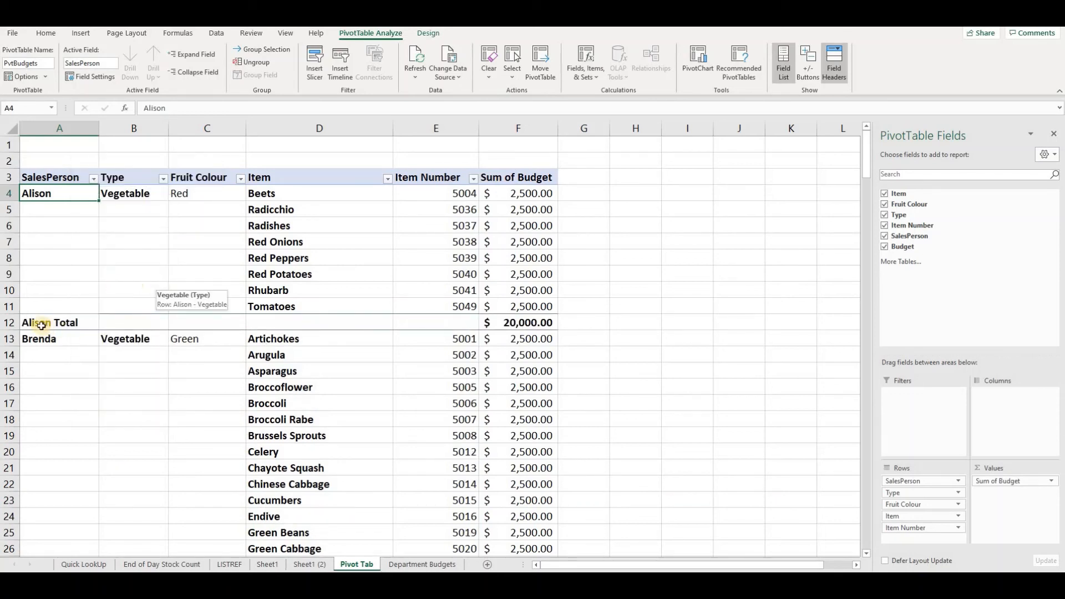
# - Inspect the SalesPerson subtotal rows for Alison and Brenda
pyautogui.click(535, 323)
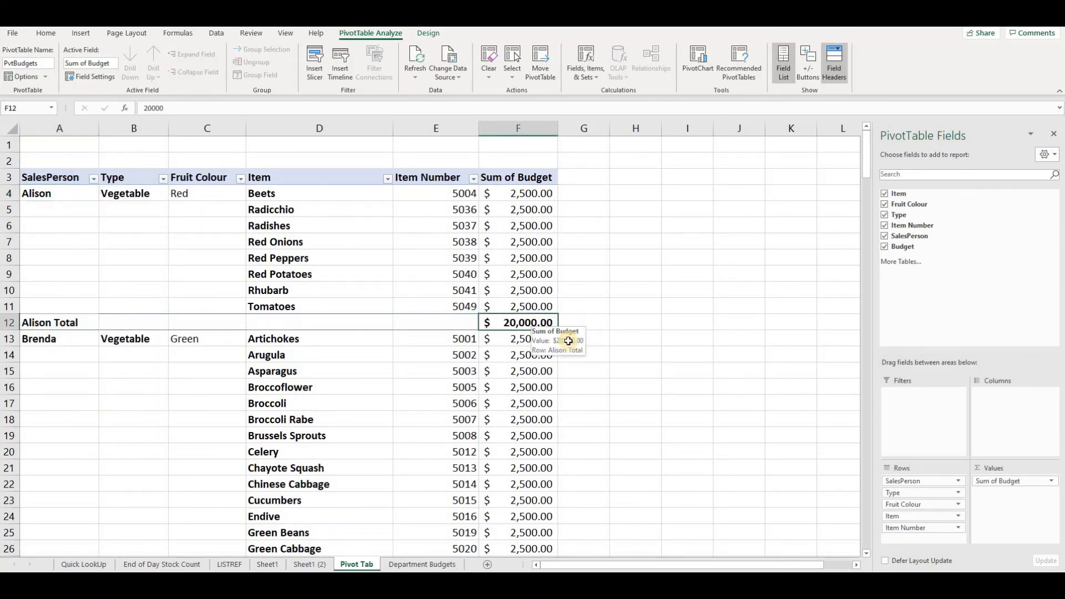
pyautogui.scroll(-7, 376, 340)
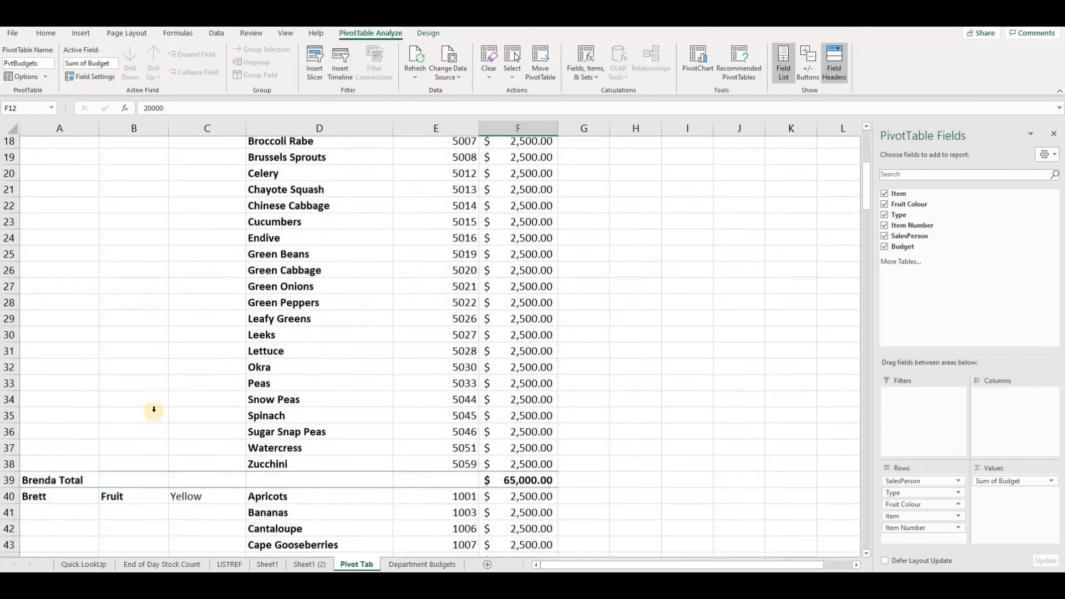
pyautogui.click(535, 420)
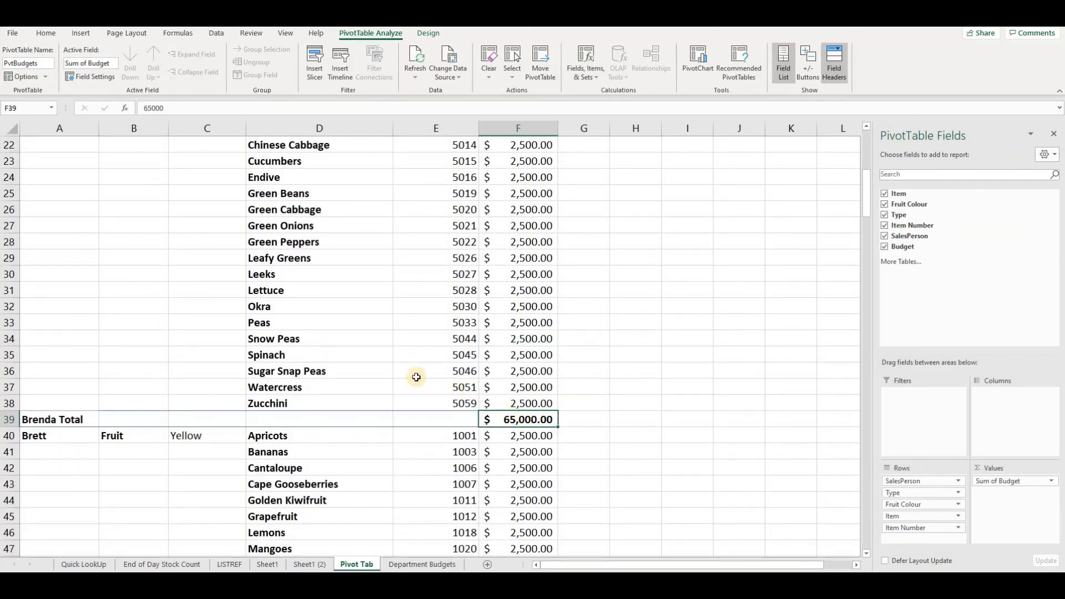
pyautogui.scroll(4, 388, 357)
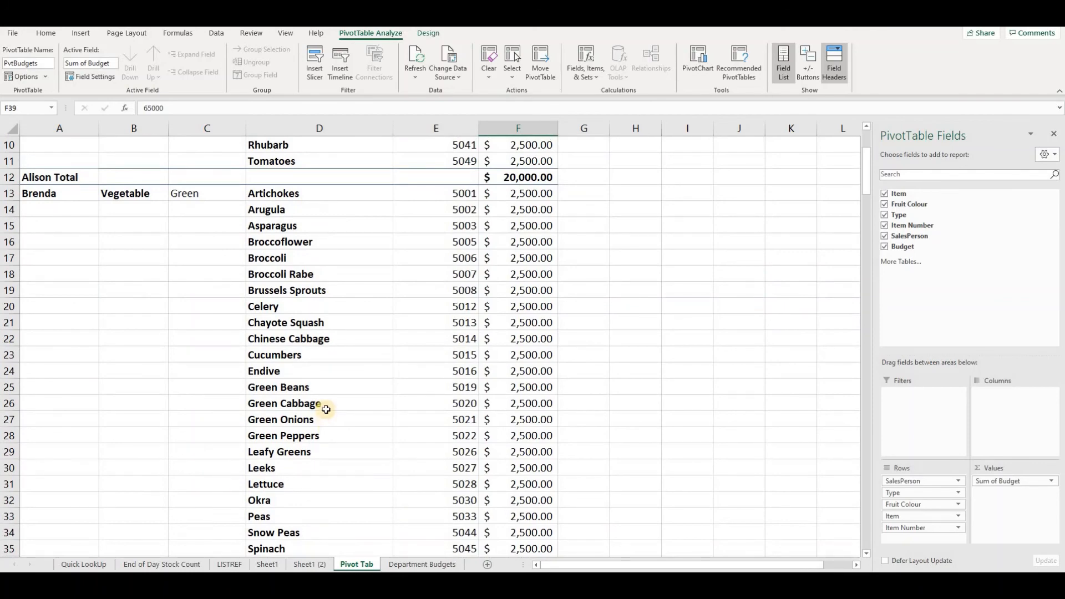
pyautogui.scroll(3, 325, 405)
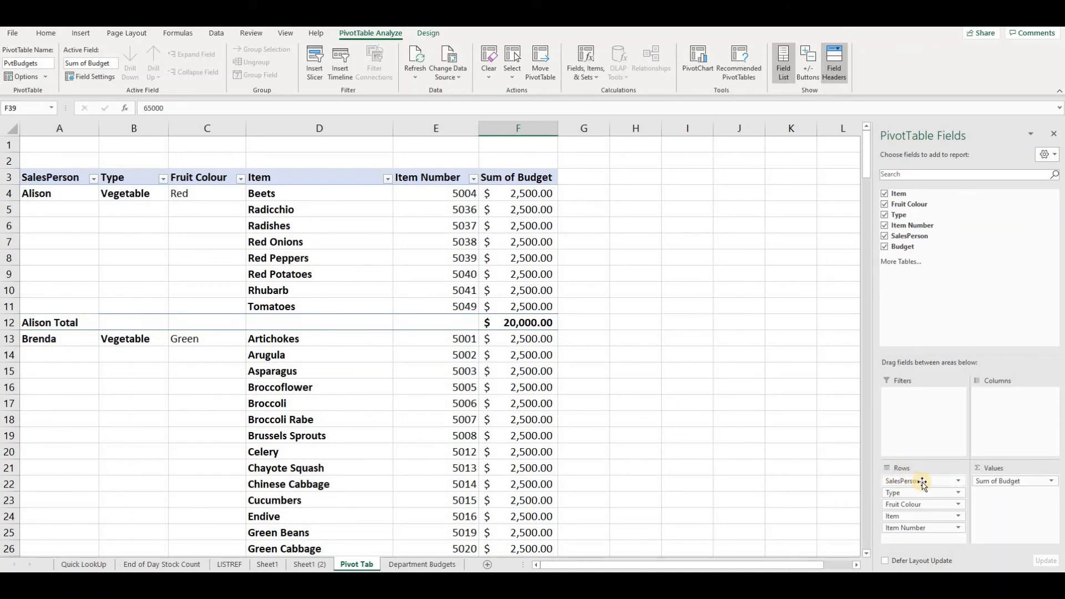
# - Move the SalesPerson field from the rows area to the report filters
pyautogui.moveTo(922, 480); pyautogui.dragTo(916, 421)
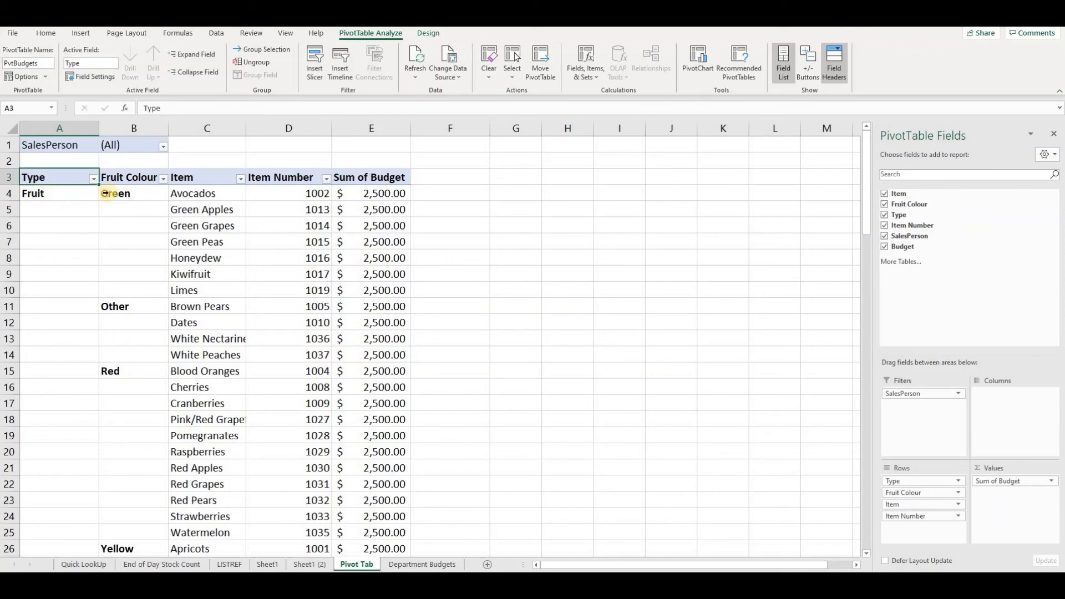
pyautogui.scroll(-13, 114, 337)
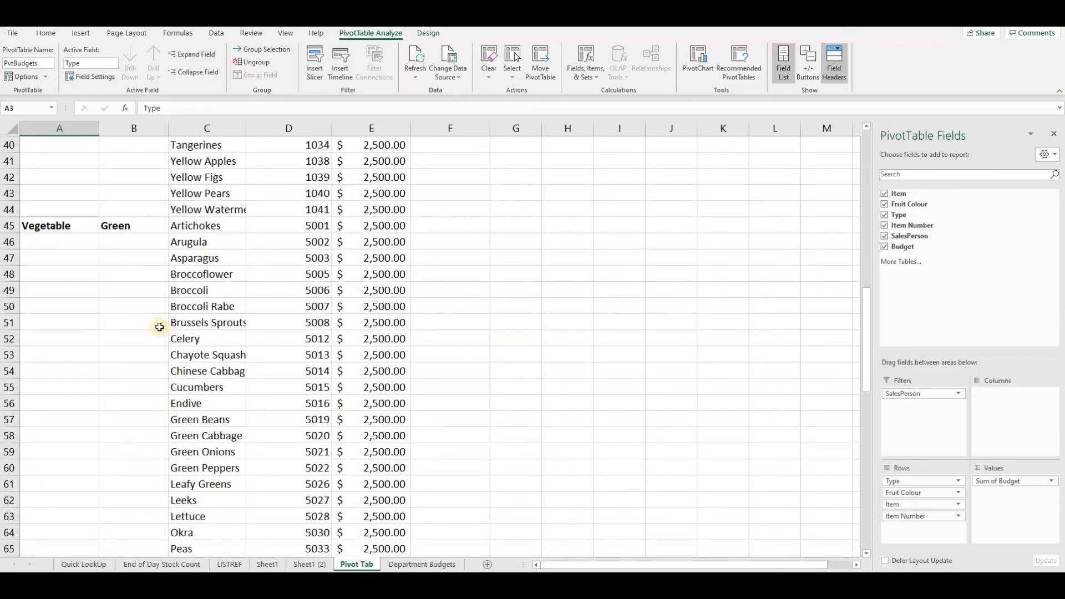
pyautogui.scroll(13, 144, 346)
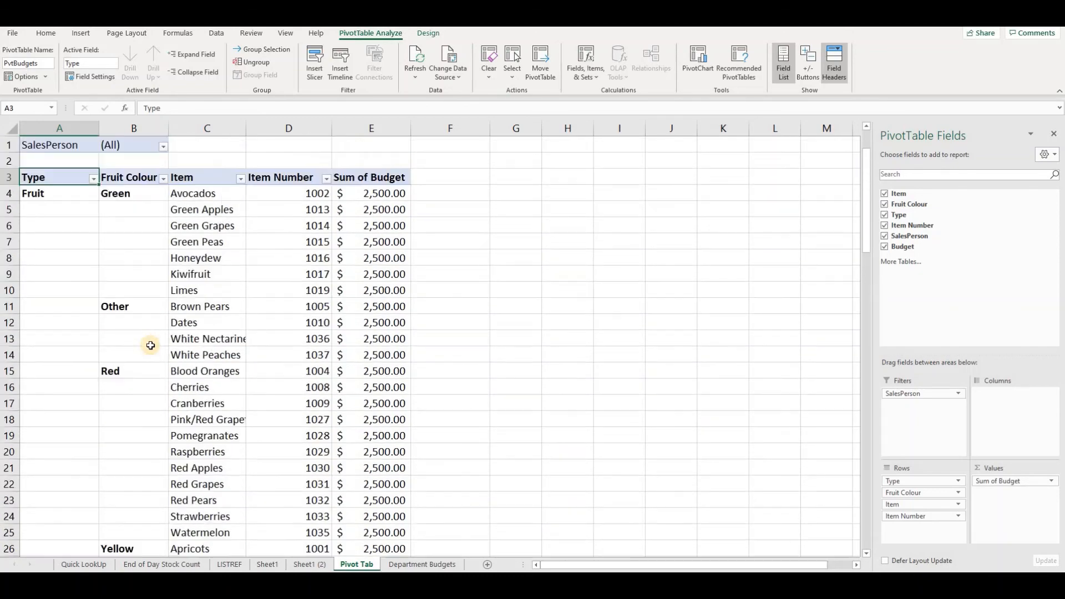
# - Filter the PivotTable to show only SalesPerson Norman
pyautogui.click(163, 147)
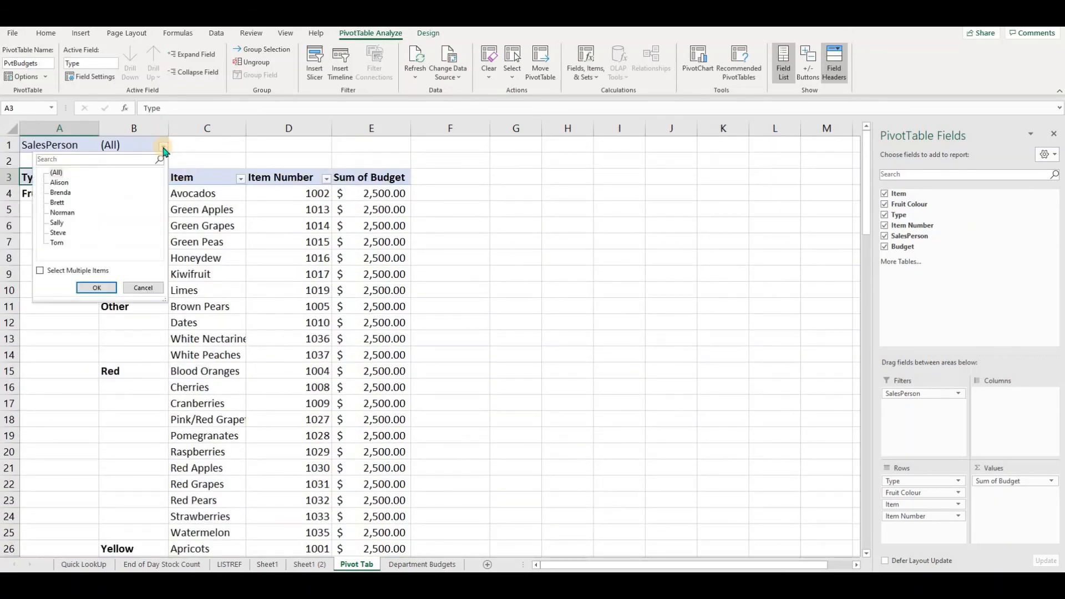
pyautogui.click(62, 212)
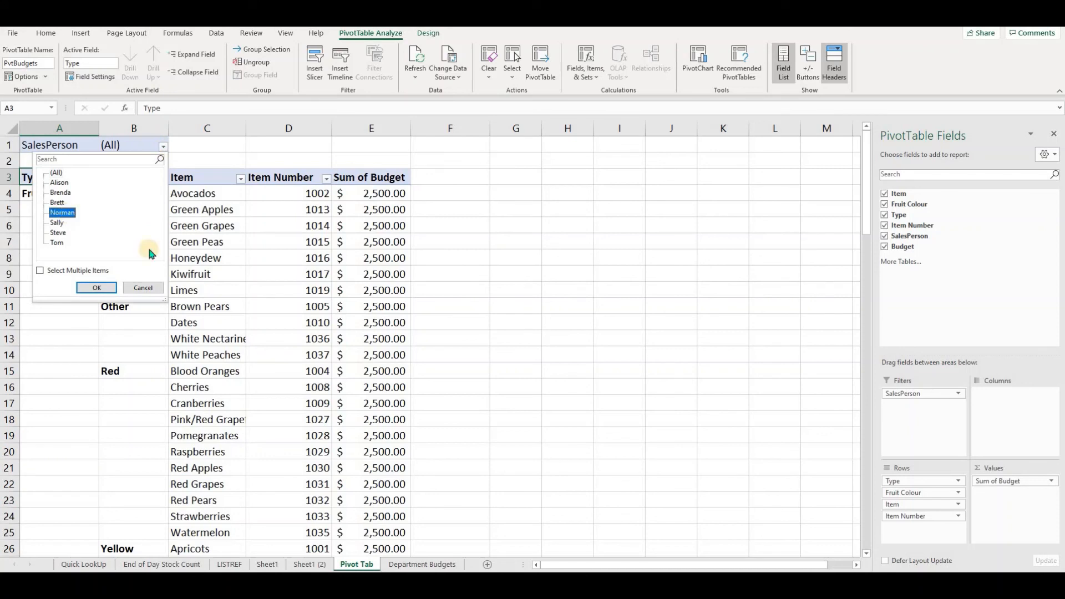
pyautogui.click(98, 288)
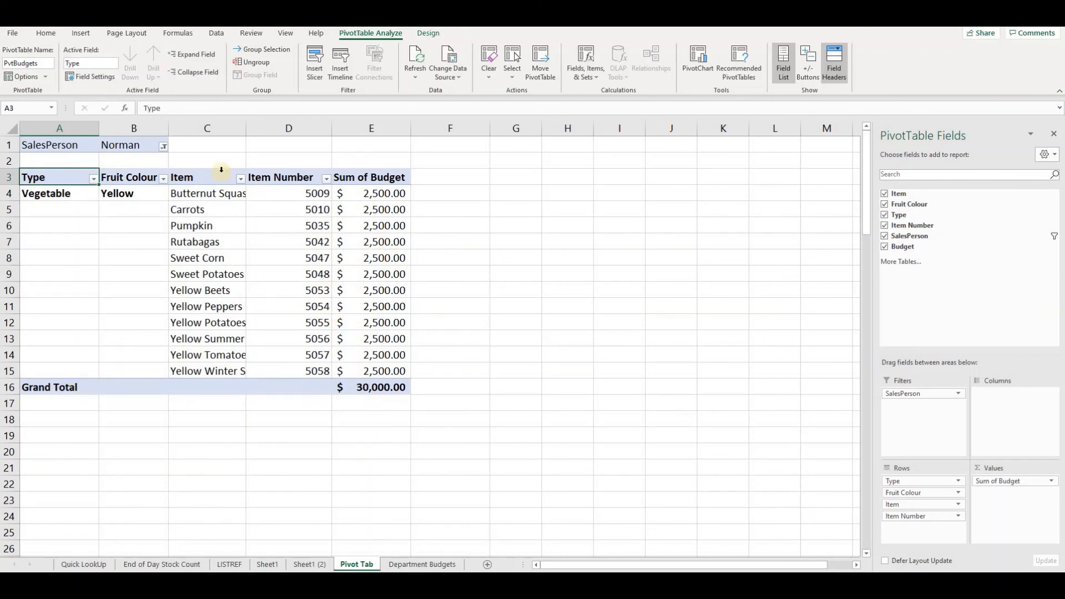
# - Enable multiple selection in the SalesPerson filter and add Sally alongside Norman
pyautogui.click(164, 146)
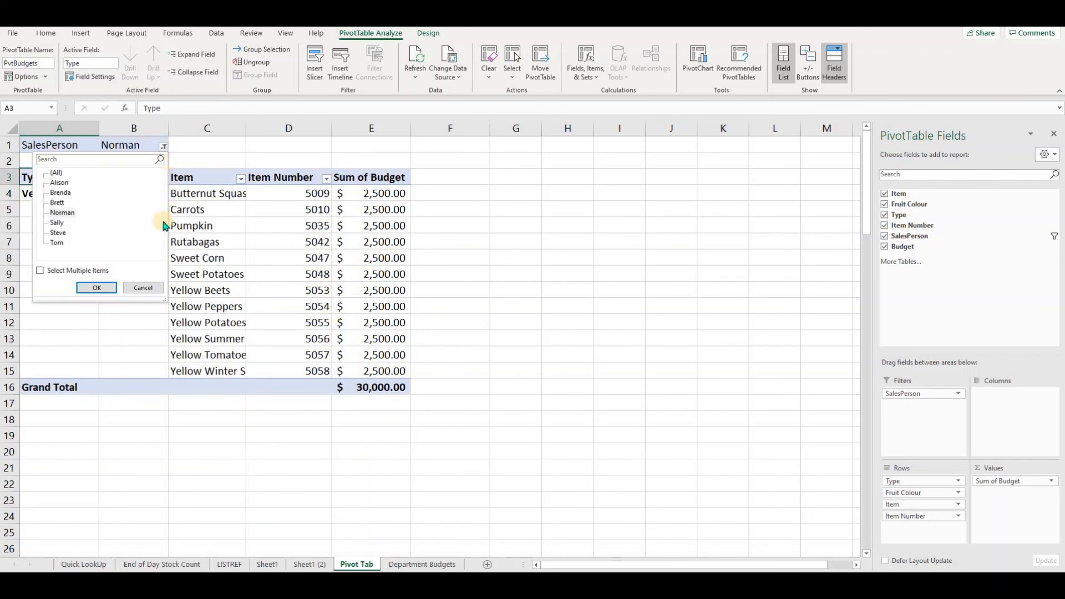
pyautogui.click(40, 271)
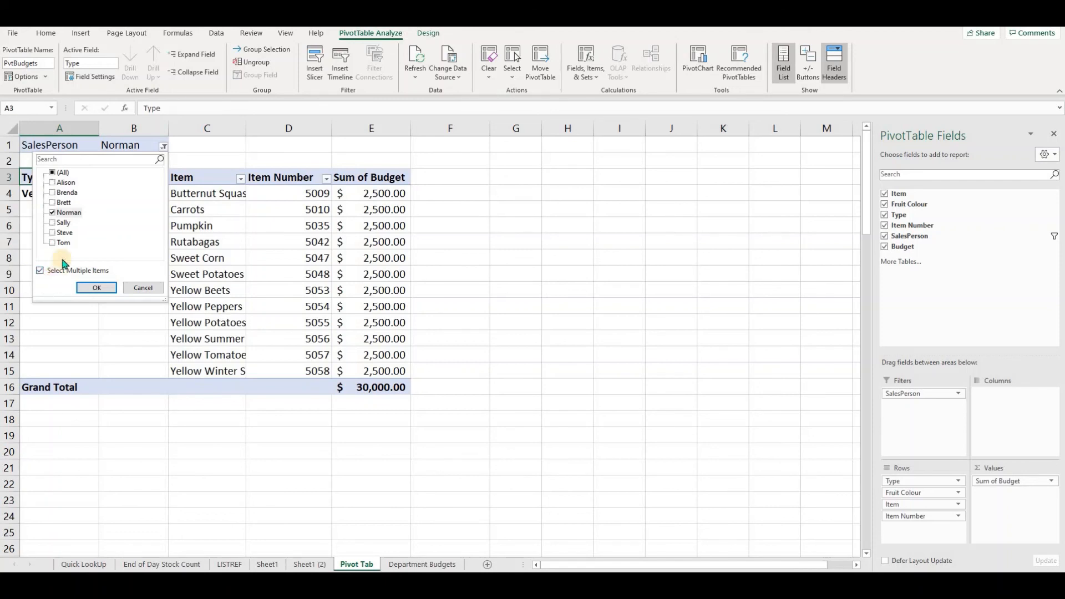
pyautogui.click(53, 223)
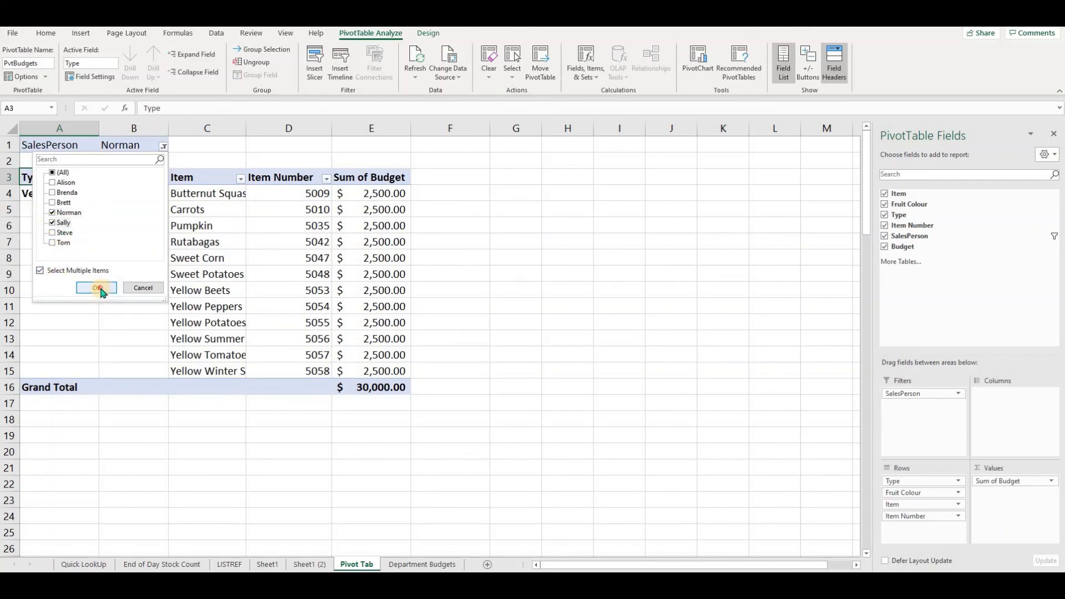
pyautogui.click(98, 288)
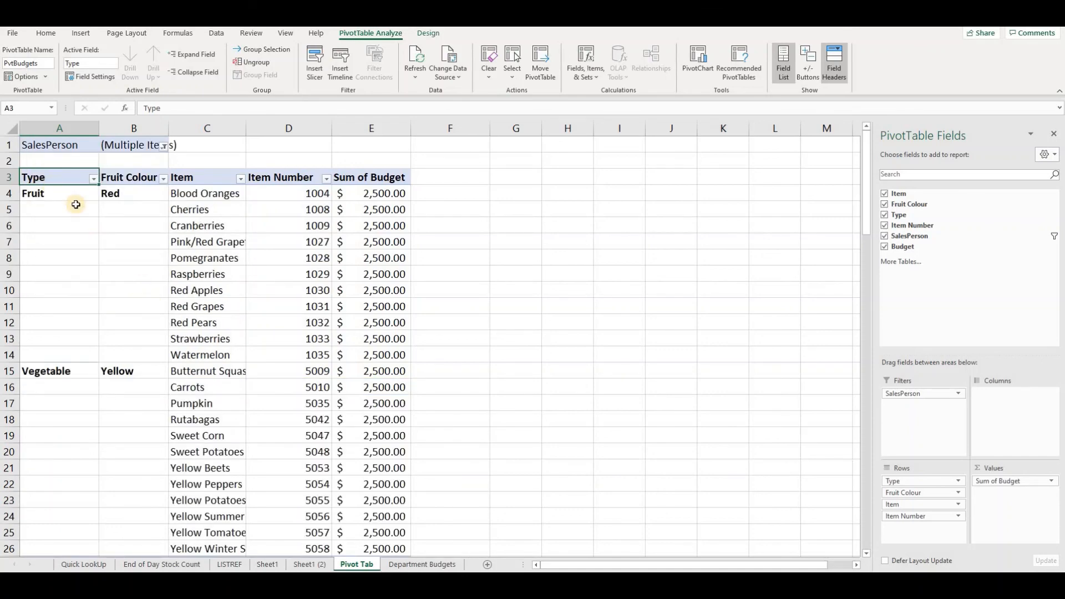
# - Widen column B so the filter's (Multiple Items) label fits
pyautogui.scroll(-3, 126, 364)
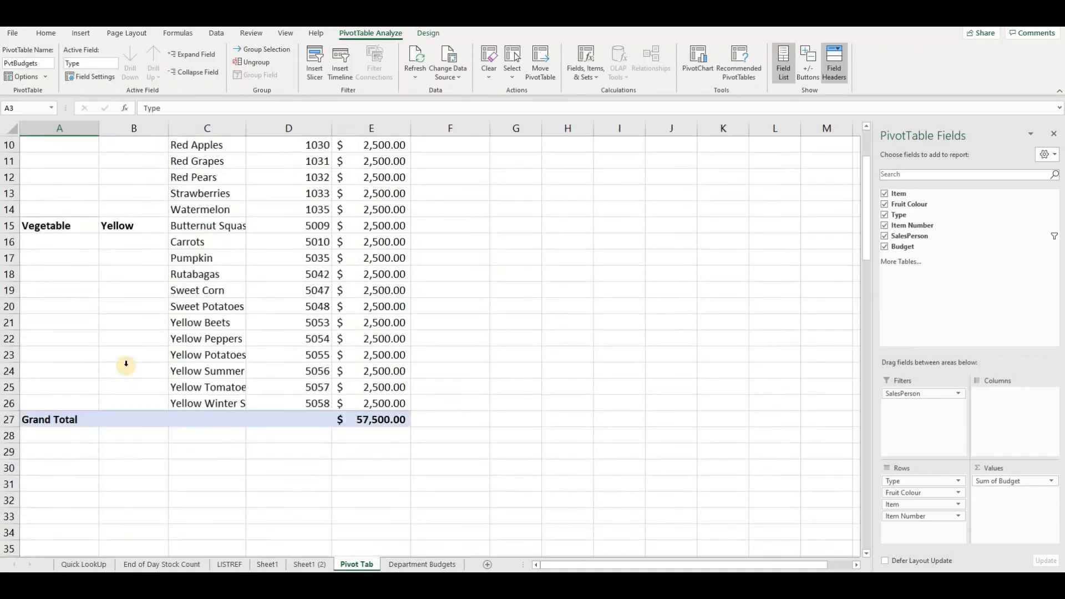
pyautogui.scroll(4, 125, 355)
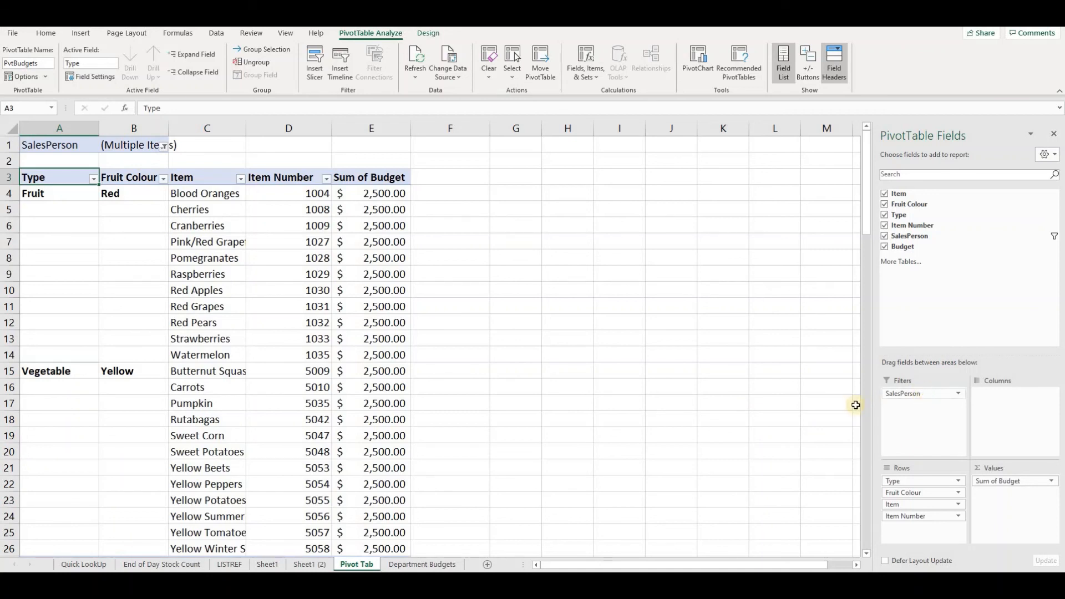
pyautogui.moveTo(177, 143)
pyautogui.mouseDown()
pyautogui.moveTo(170, 129)
pyautogui.moveTo(171, 150)
pyautogui.mouseUp()
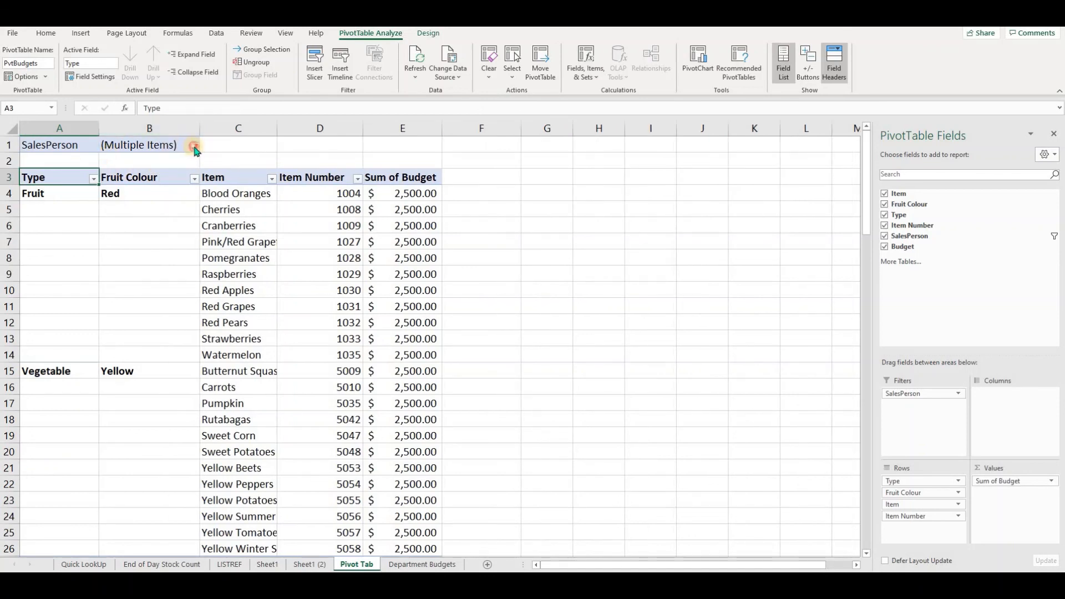
# - Remove Sally from the SalesPerson filter so only Norman is selected
pyautogui.click(194, 146)
pyautogui.click(85, 222)
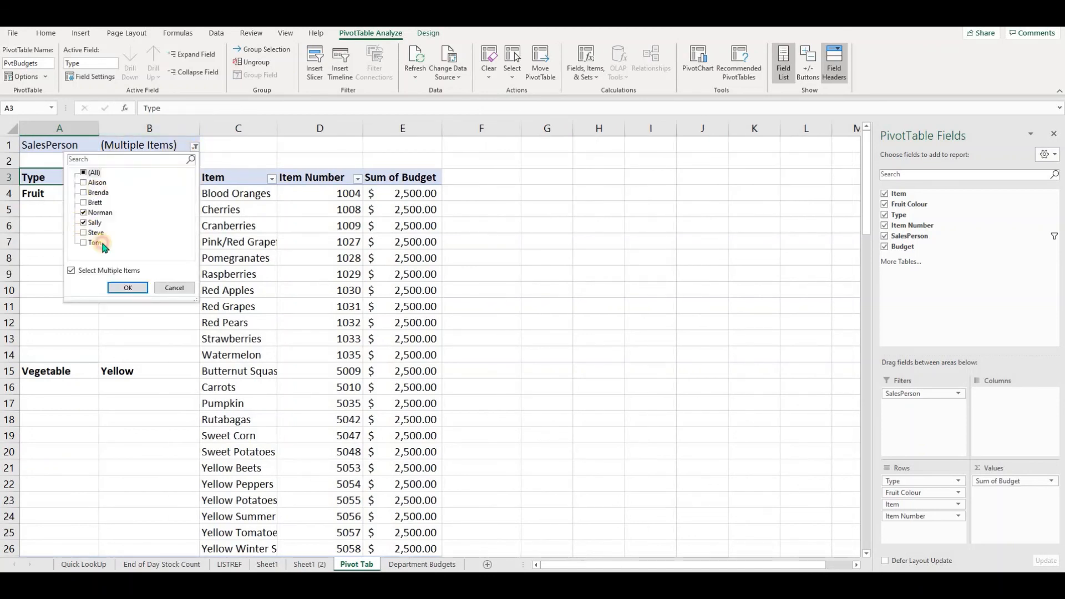
pyautogui.click(128, 288)
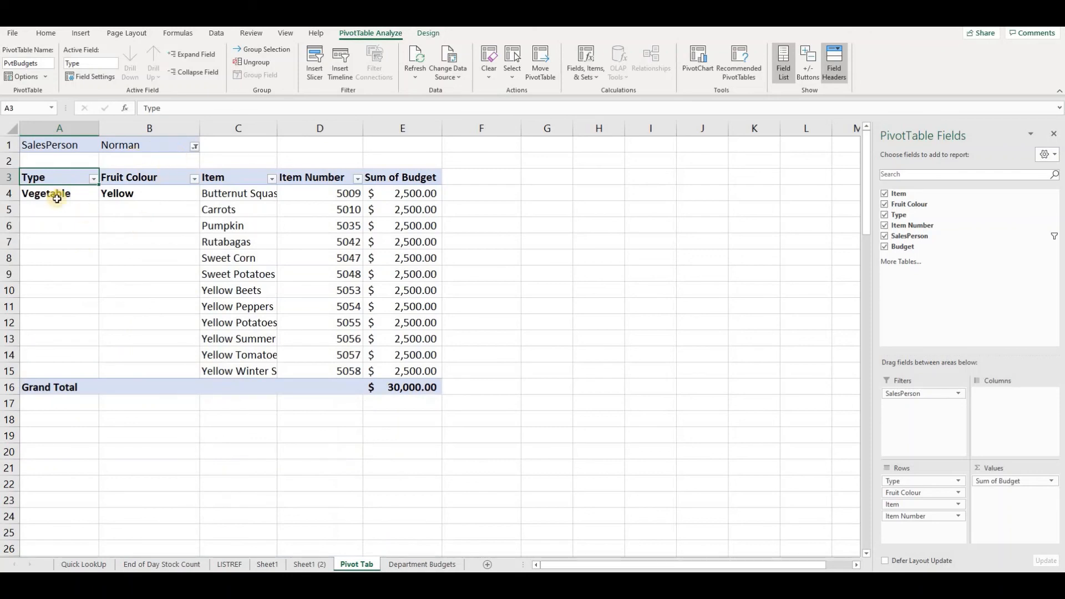
# - Autofit column C so the full item names fit
pyautogui.doubleClick(276, 128)
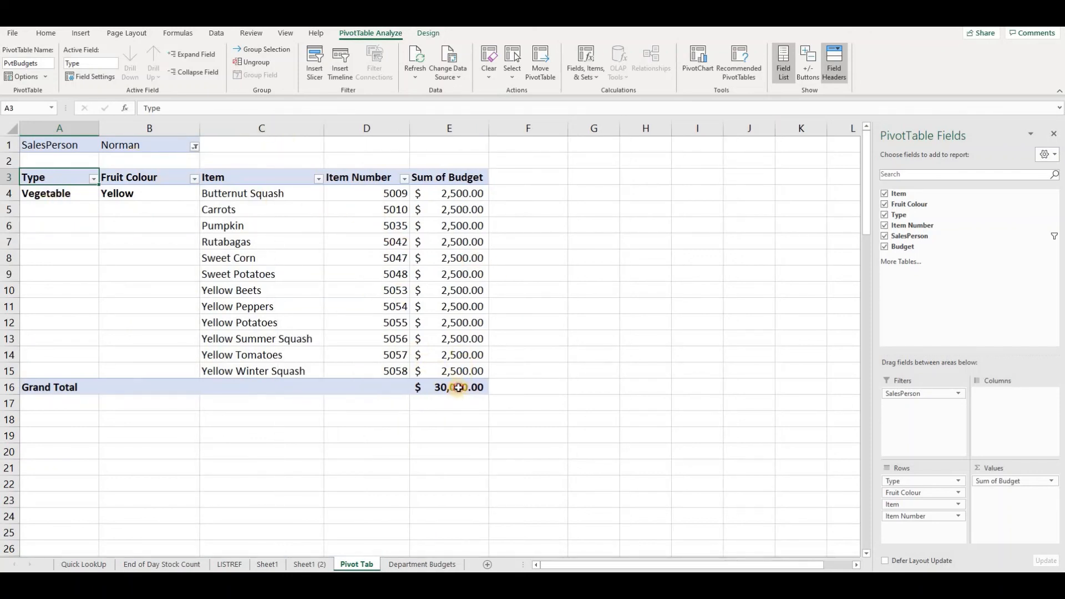
# - Move the Fruit Colour field from the rows area to the columns area
pyautogui.click(215, 228)
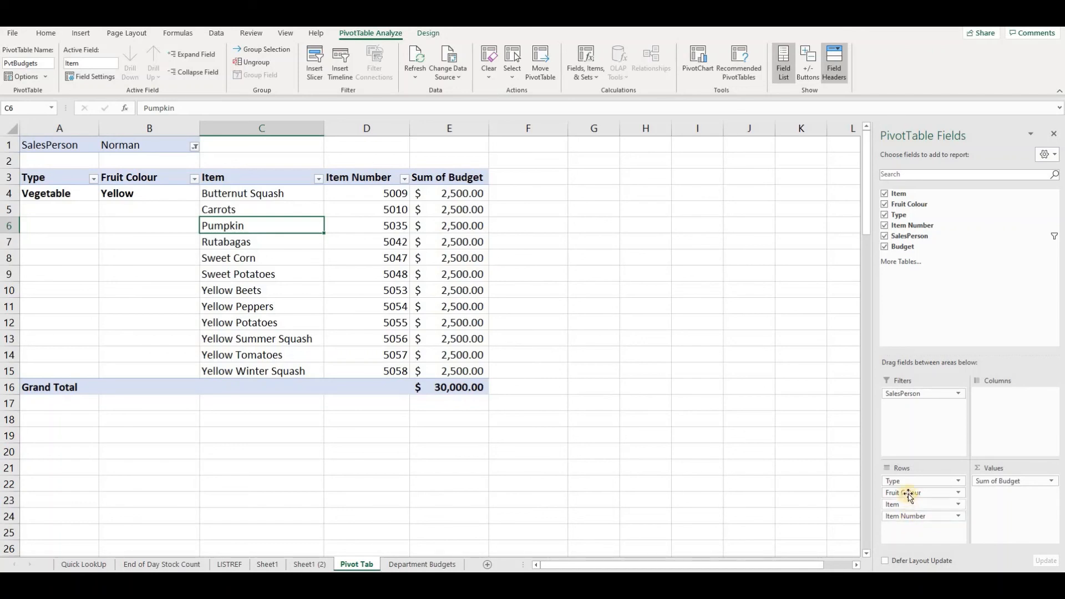
pyautogui.moveTo(907, 493); pyautogui.dragTo(1008, 413)
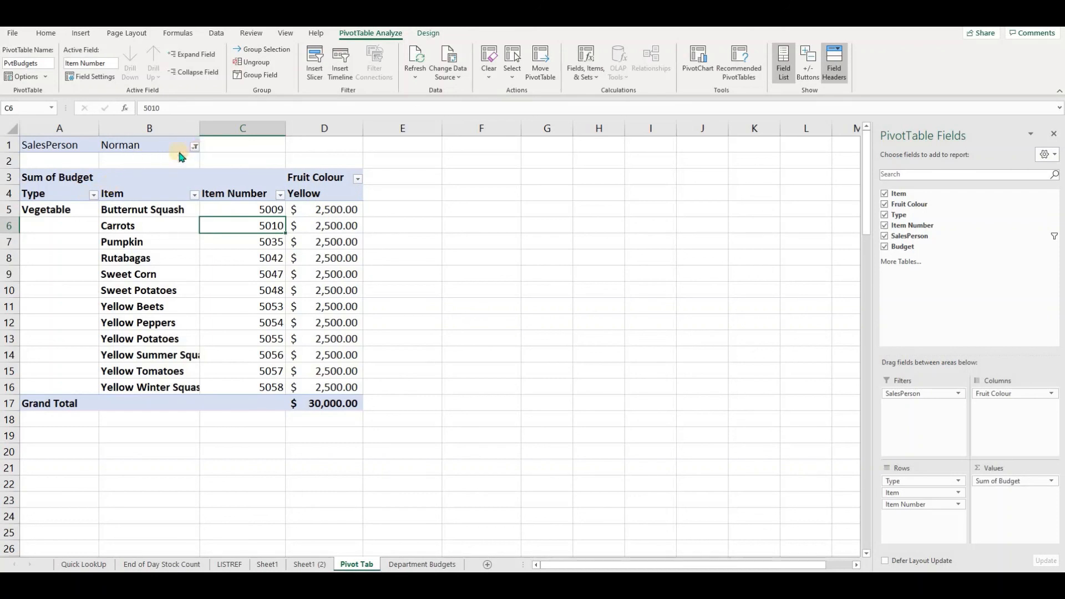
# - Set the SalesPerson filter back to (All) salespeople
pyautogui.click(194, 147)
pyautogui.click(84, 173)
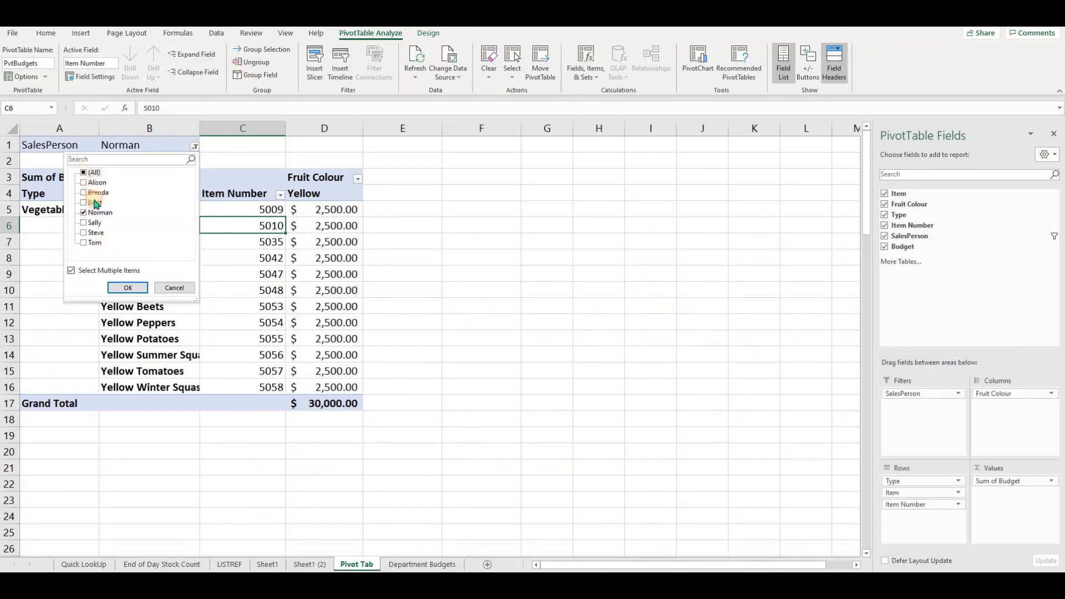
pyautogui.click(130, 288)
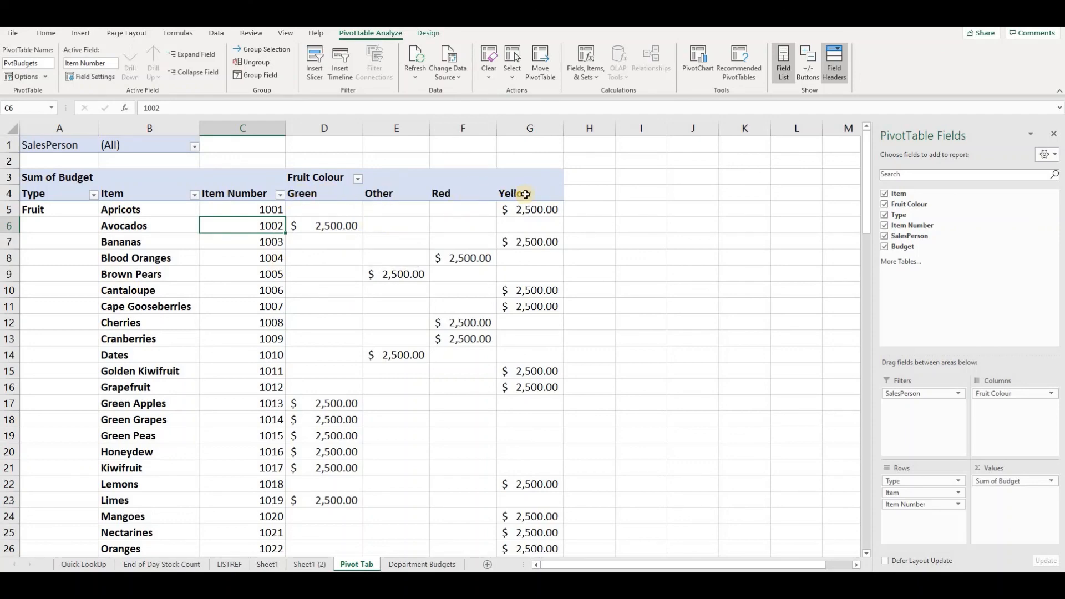
# - Scroll through the PivotTable to examine the Grand Total of Budget for each fruit colour
pyautogui.scroll(-5, 519, 256)
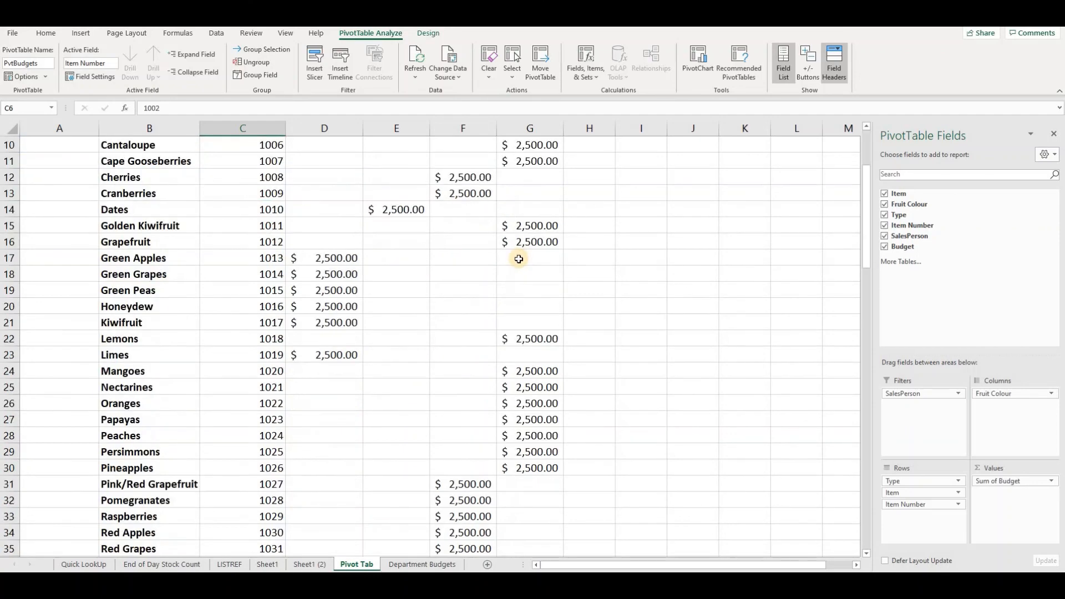
pyautogui.scroll(-20, 518, 259)
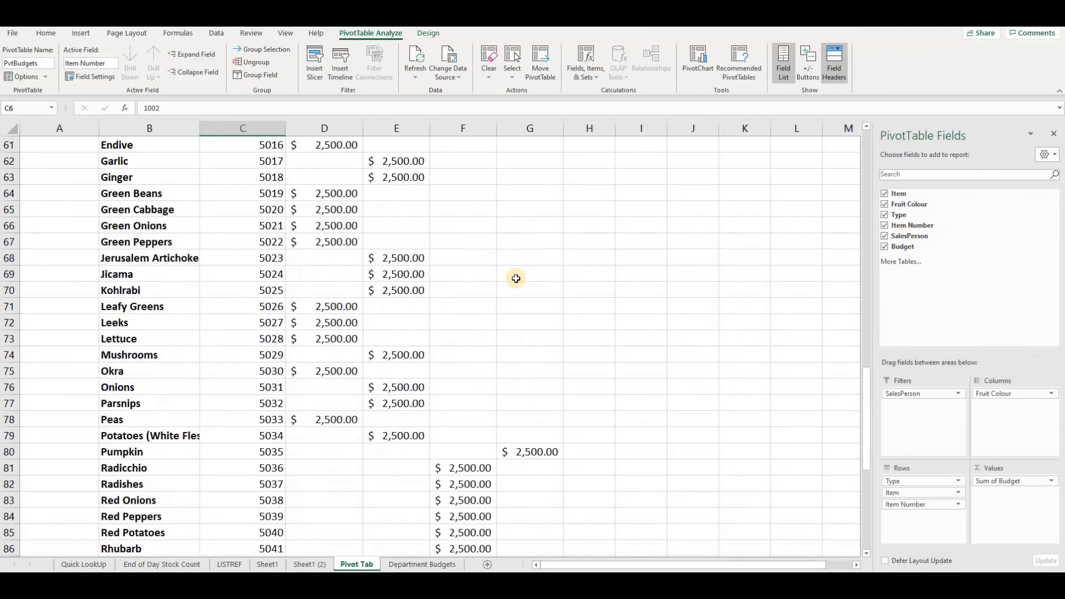
pyautogui.scroll(-3, 515, 278)
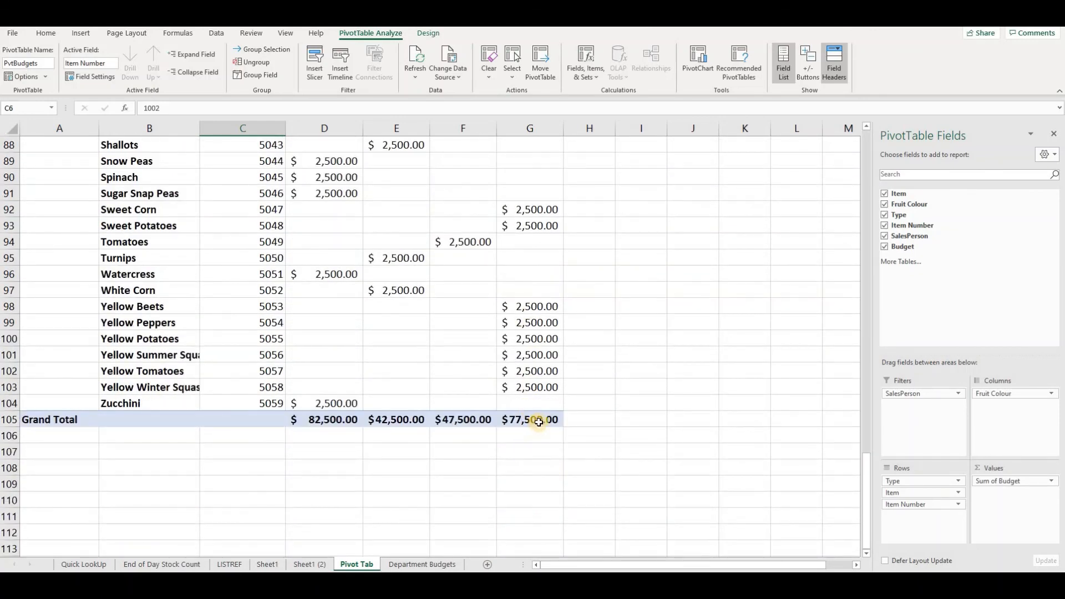
pyautogui.click(543, 420)
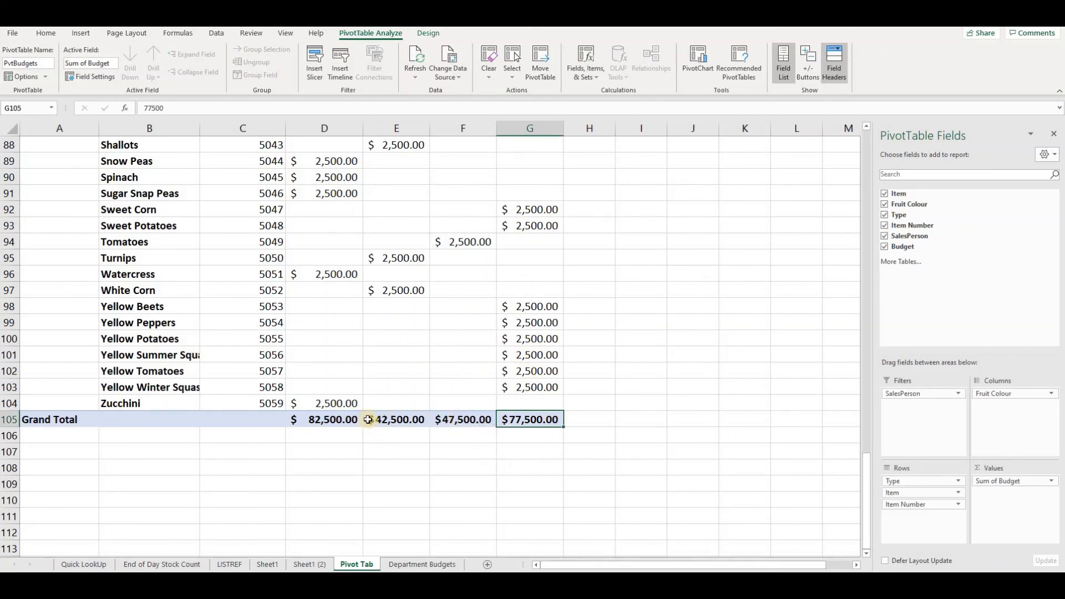
pyautogui.scroll(20, 460, 377)
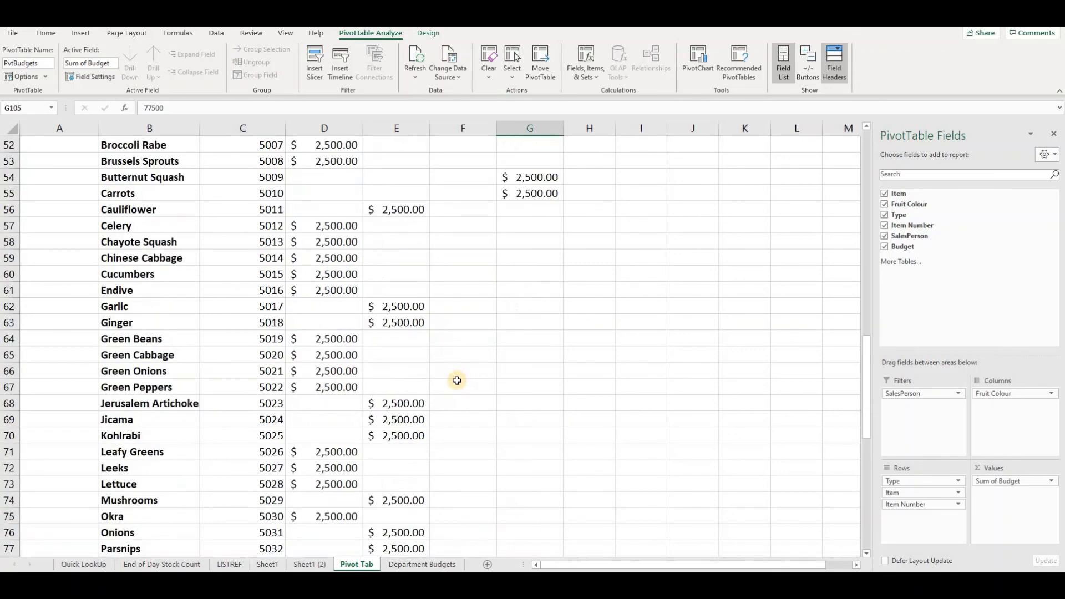
pyautogui.scroll(9, 368, 202)
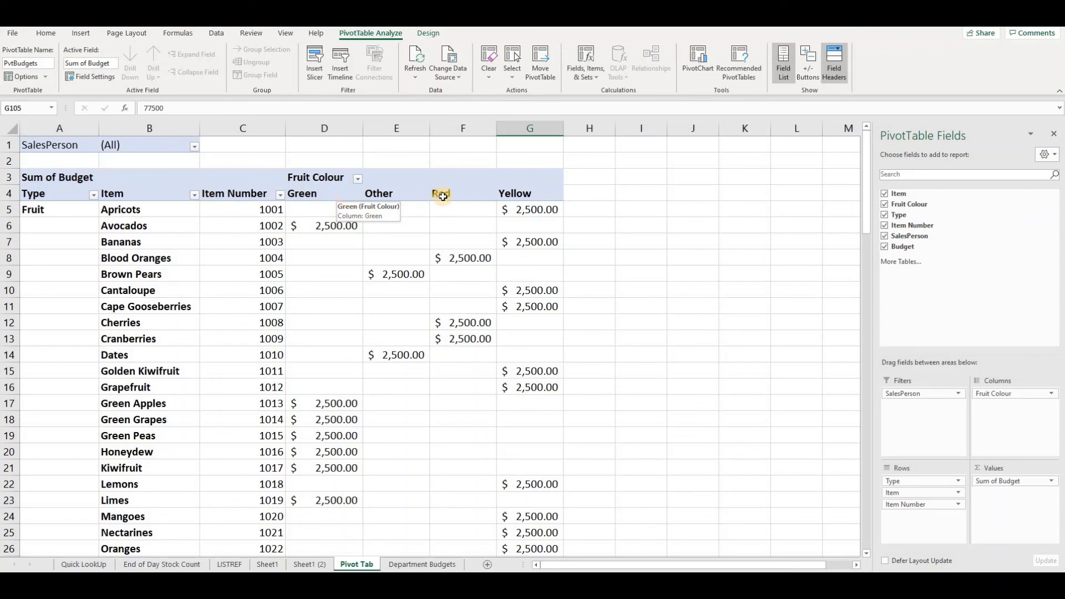
# - Select the Fruit Colour column headers and then the Sum of Budget header cell
pyautogui.moveTo(325, 194); pyautogui.dragTo(530, 195)
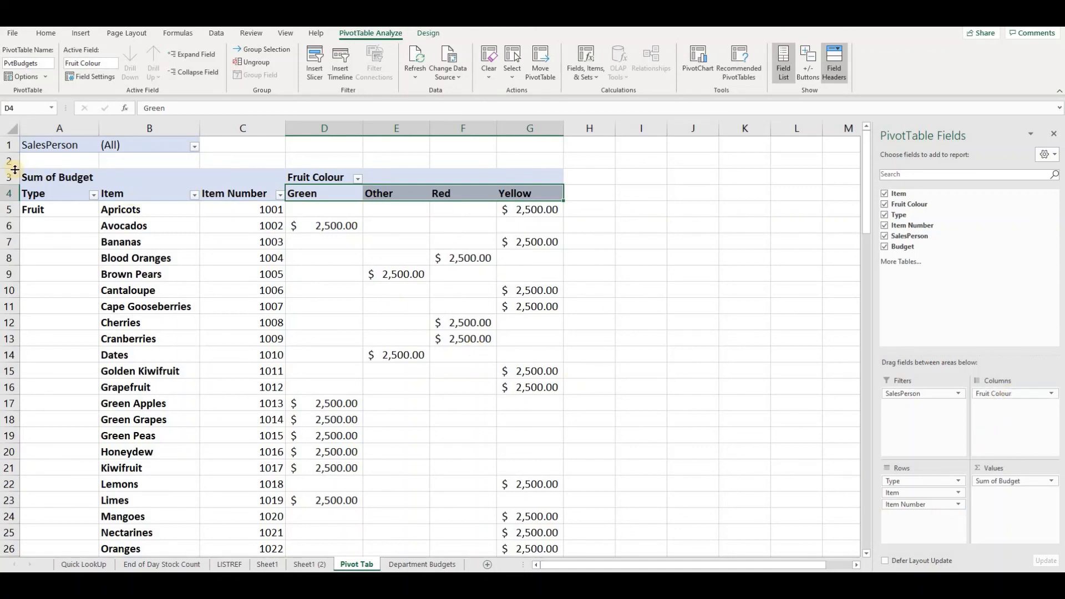
pyautogui.click(39, 176)
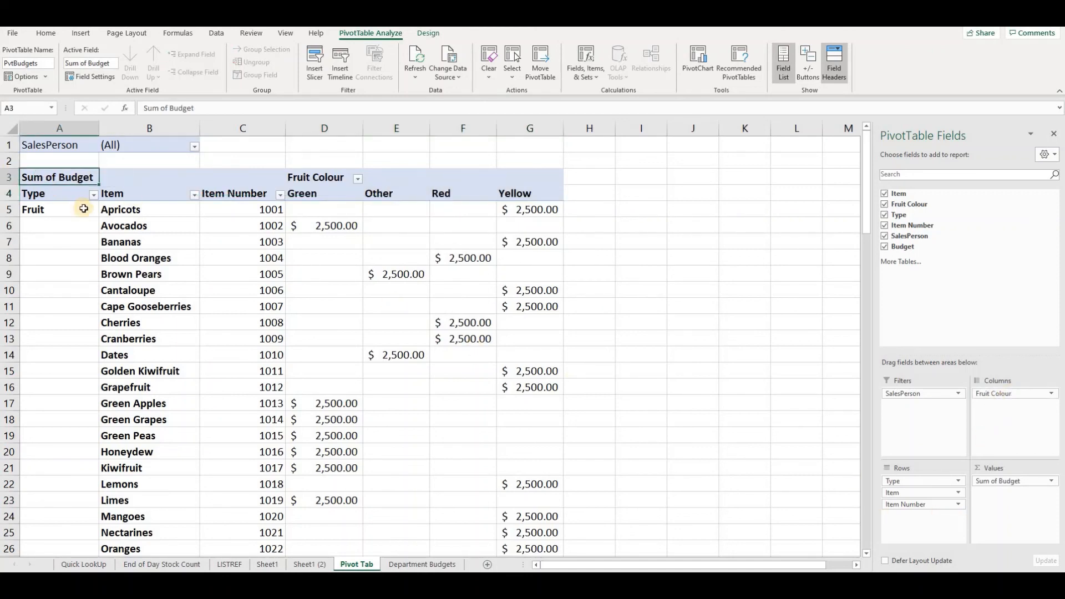